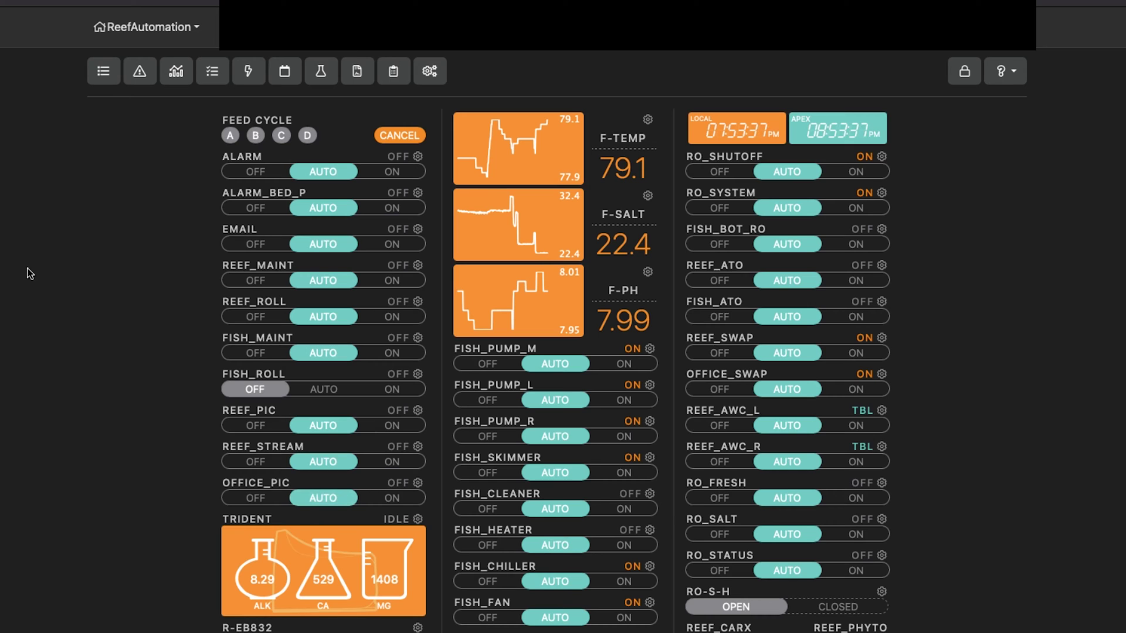
- Review the Light-Pic profile's settings, keeping its profile type as SKY
click(432, 79)
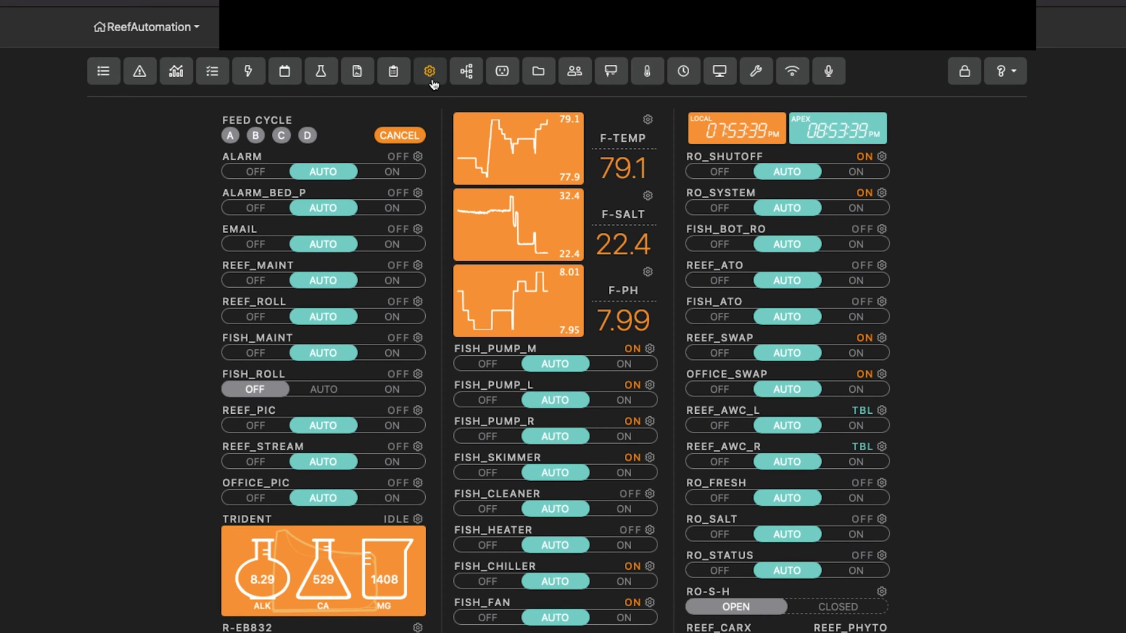
click(536, 75)
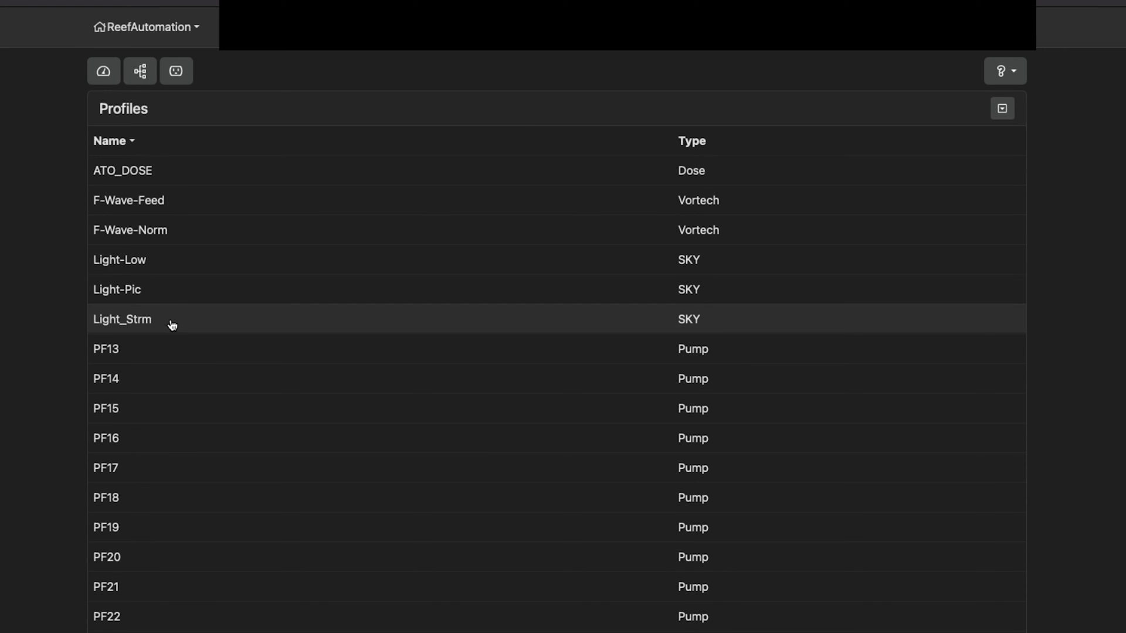
click(166, 300)
click(361, 270)
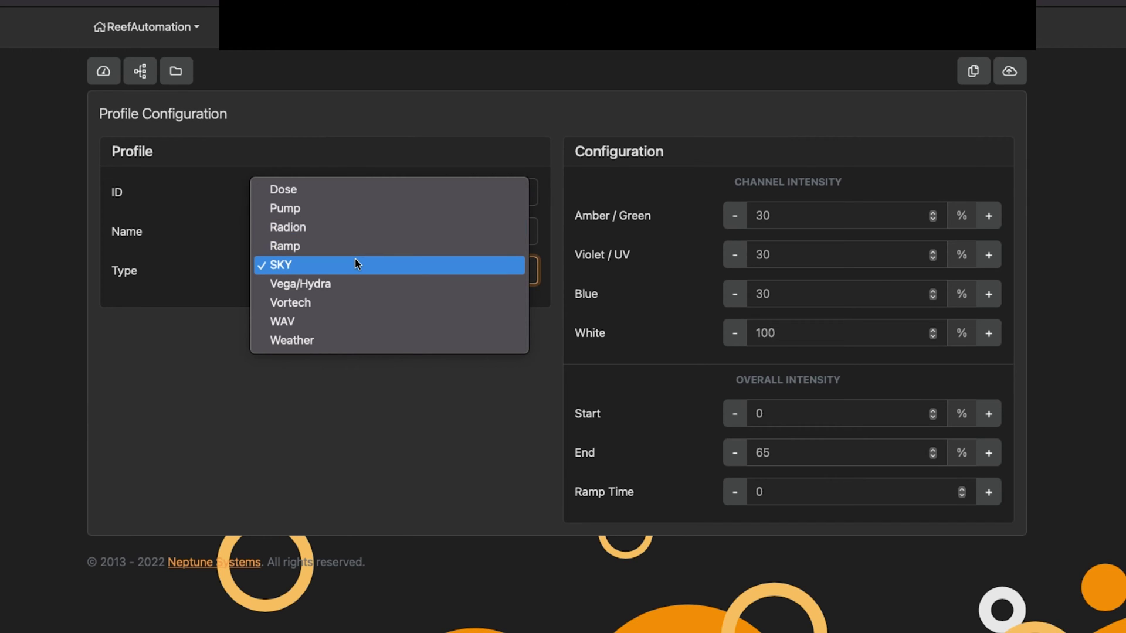
click(410, 446)
click(331, 269)
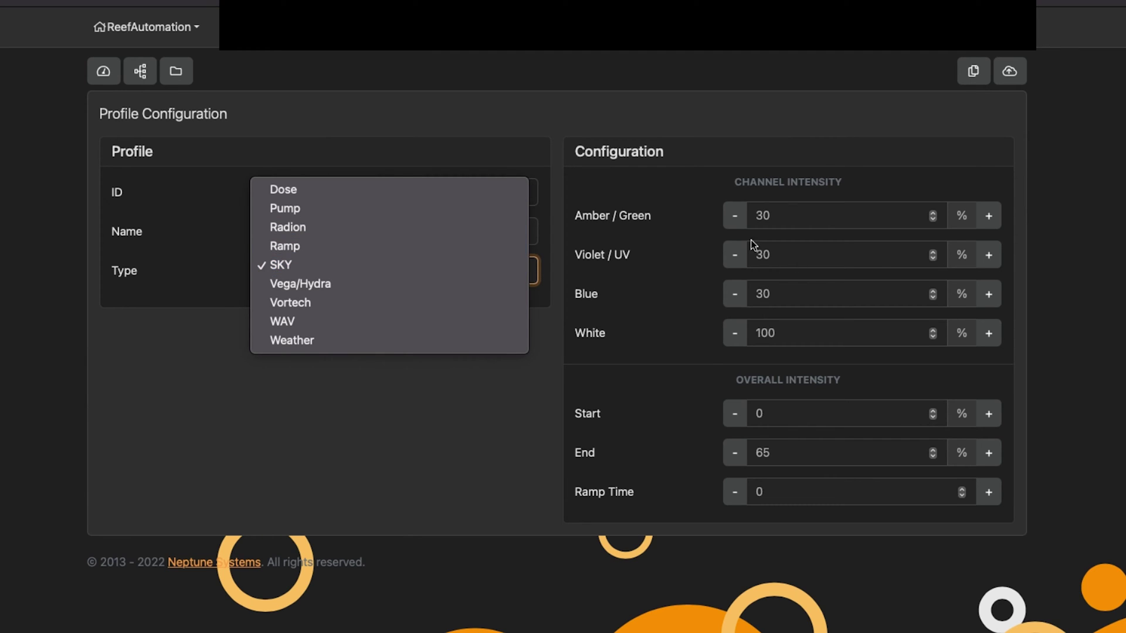
click(383, 446)
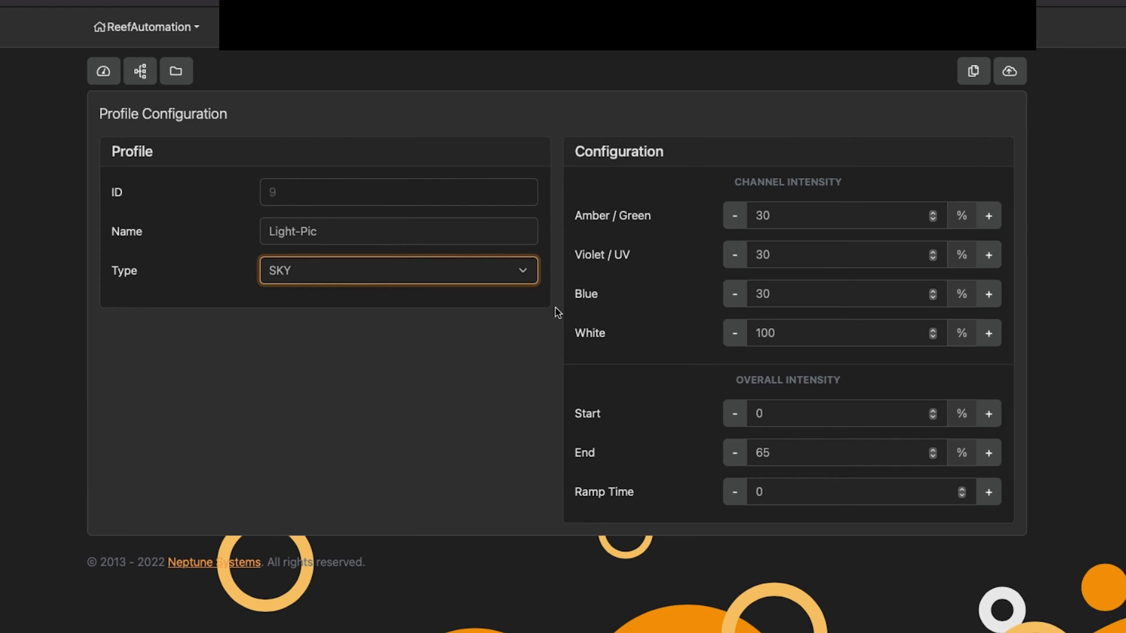
drag(335, 238, 254, 229)
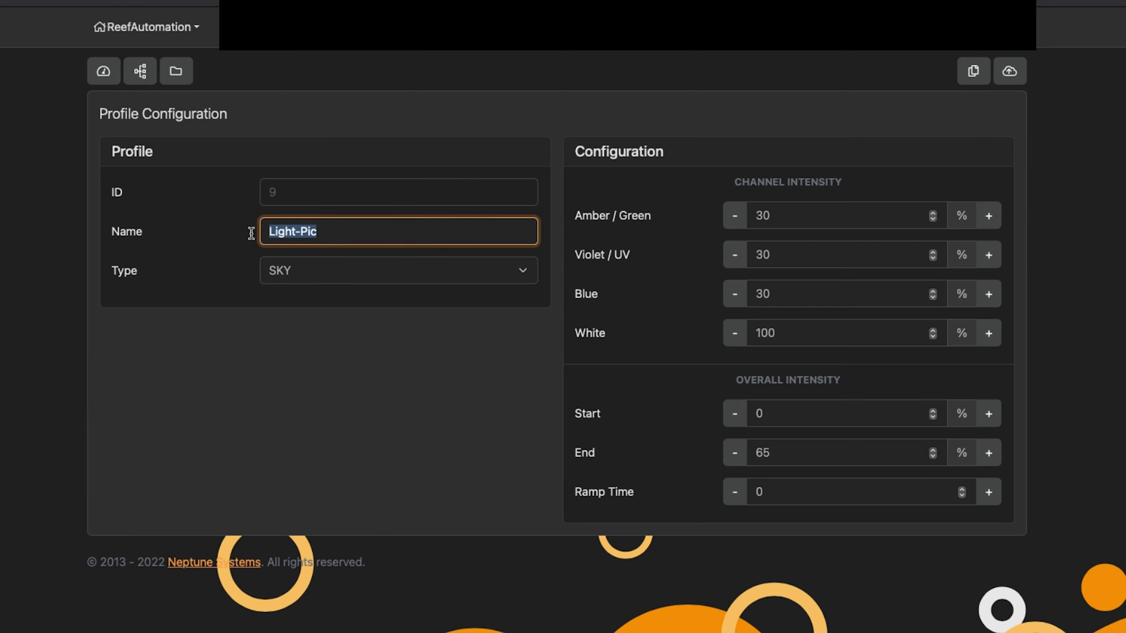
- Inspect the Reef_Pic output's configuration code and its Set OFF statement
click(104, 71)
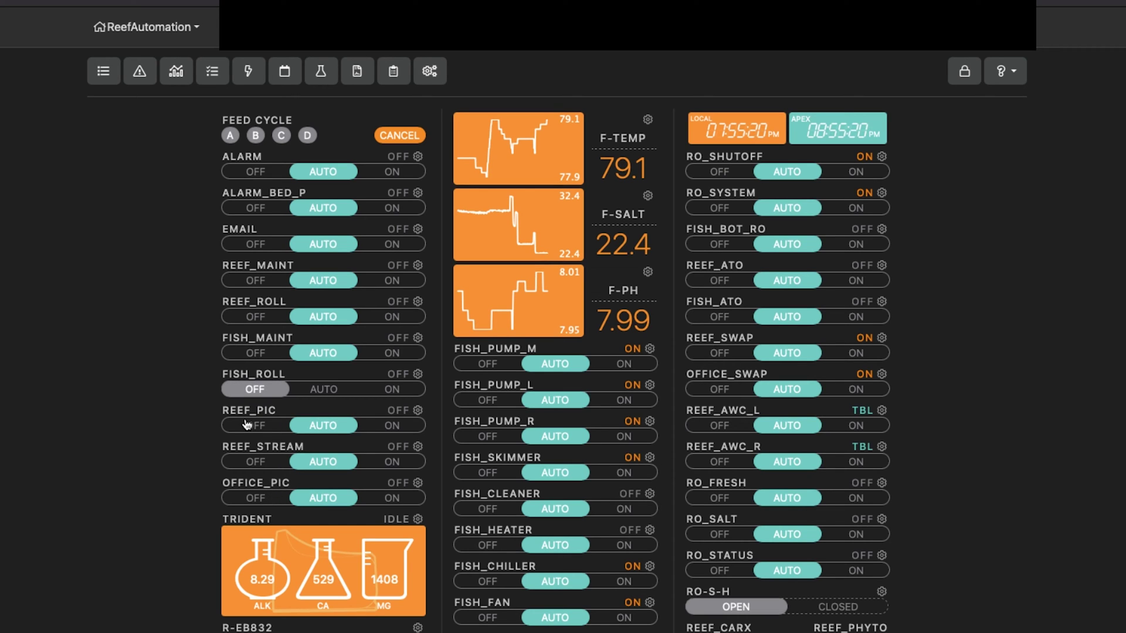
click(418, 410)
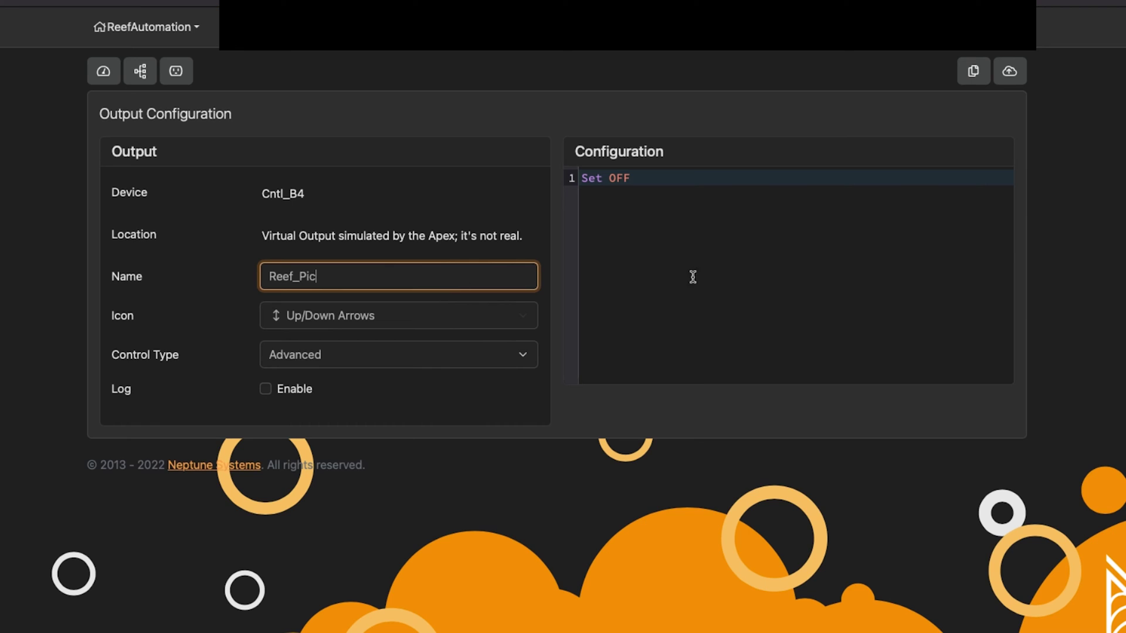
click(641, 182)
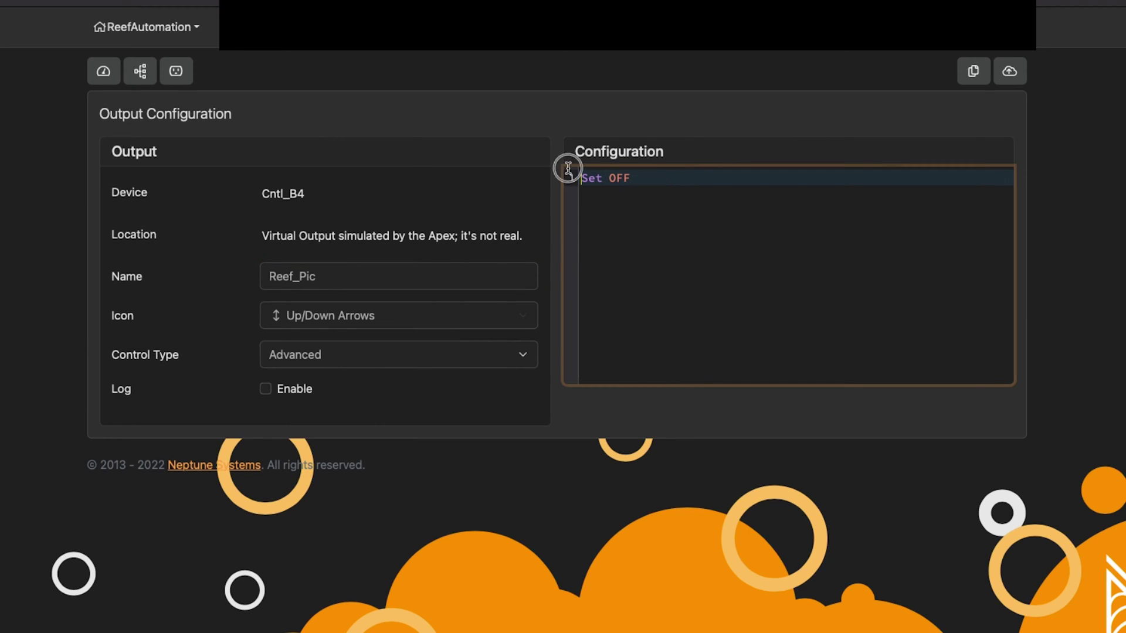
click(671, 176)
click(579, 166)
- Review Reef_Sky_L's code: the Reef_Pic / Light-Pic rule on line 6 and the Light-Low rule on line 8
click(110, 78)
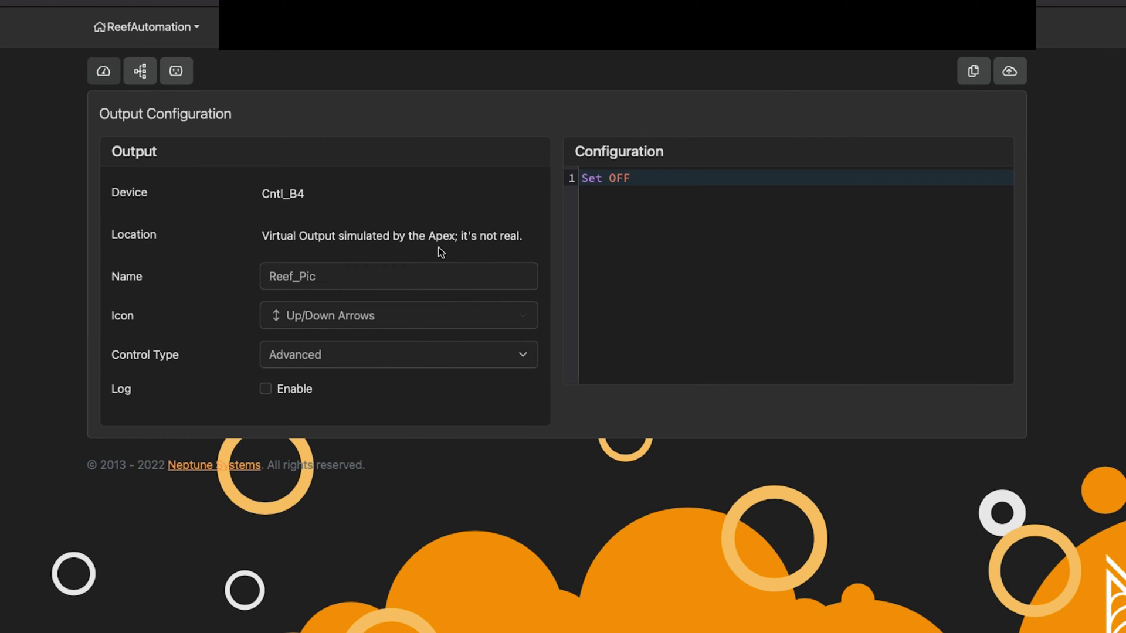
scroll(130, 534, down, 6)
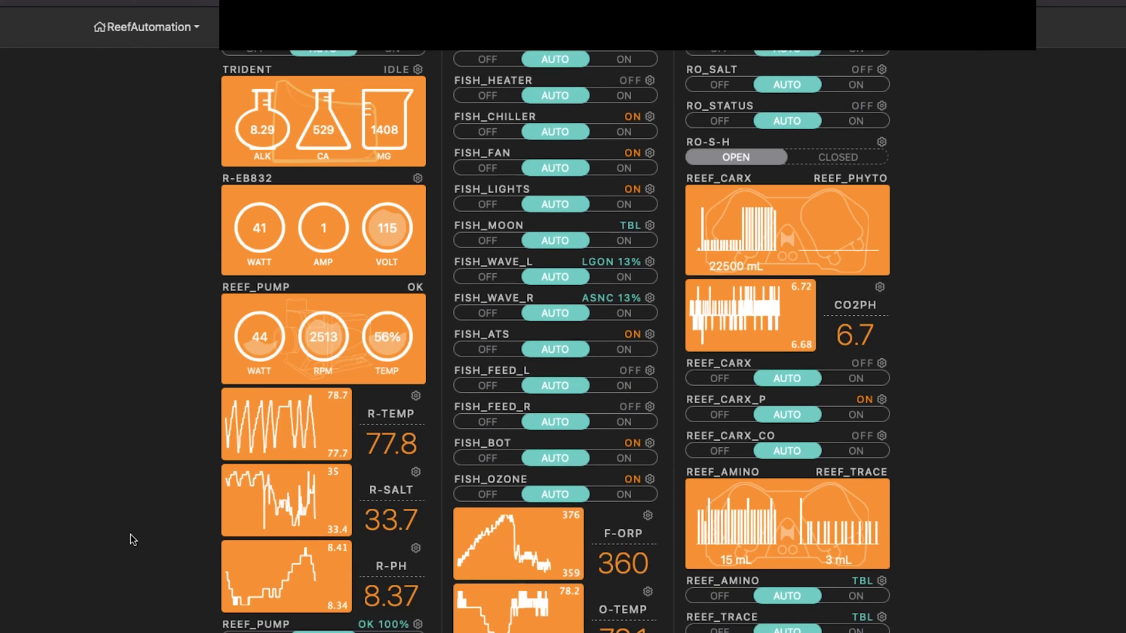
scroll(130, 534, down, 6)
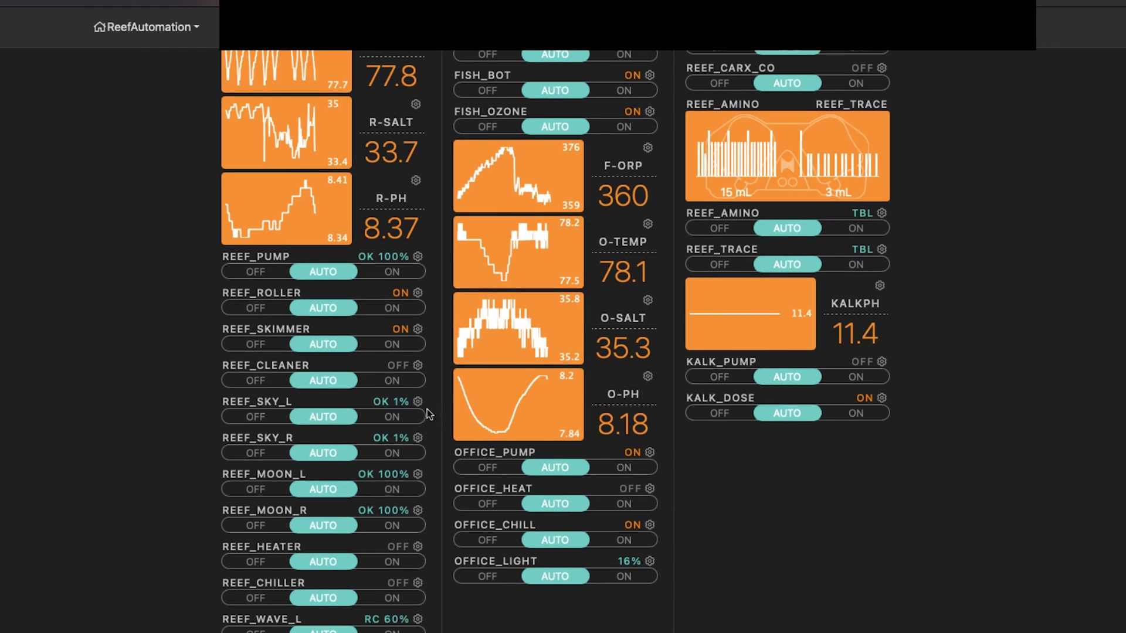
click(417, 402)
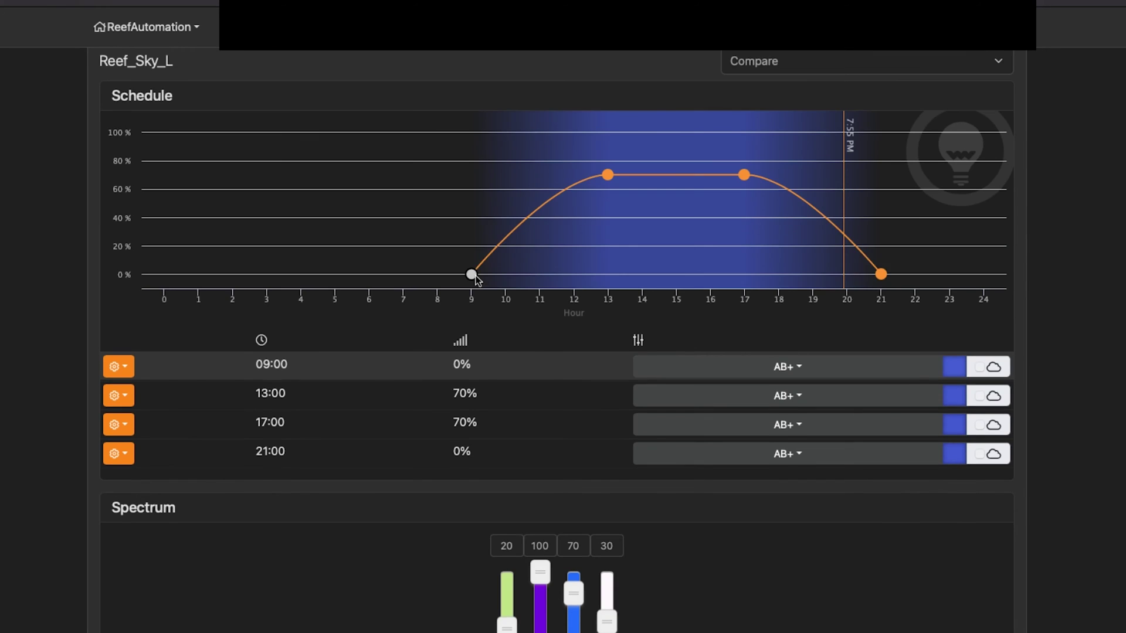
scroll(475, 278, up, 1)
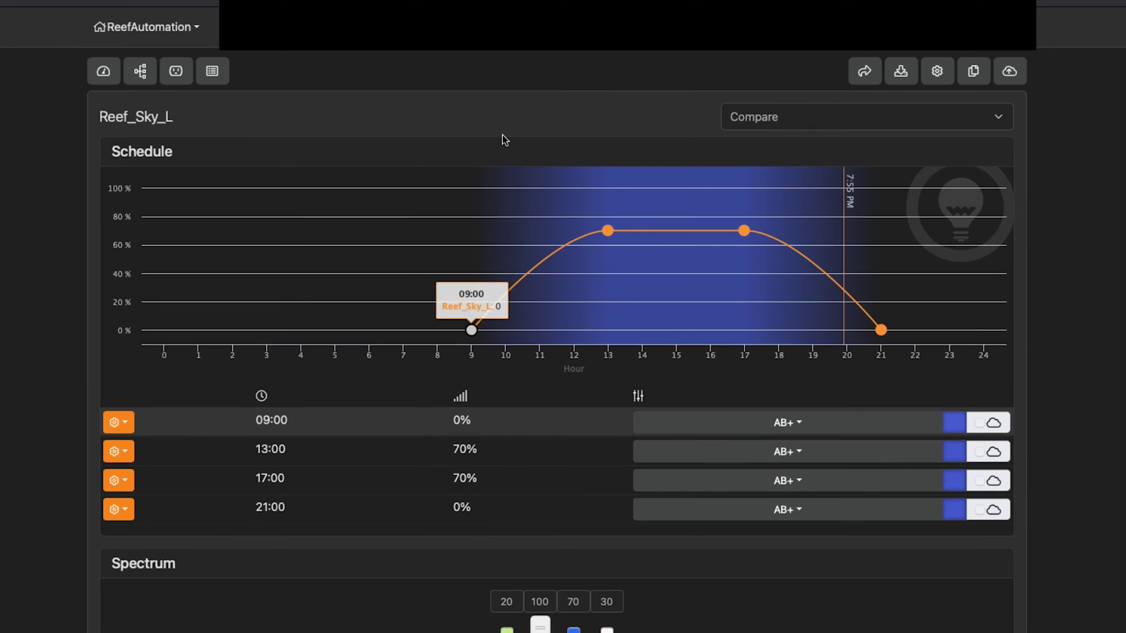
click(212, 73)
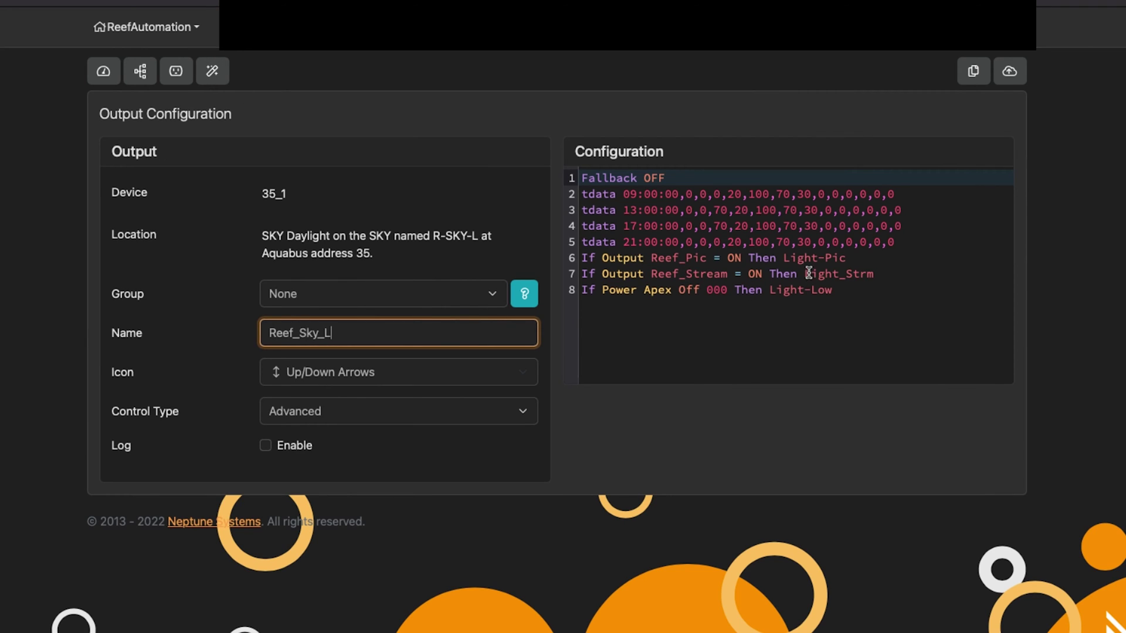
click(845, 258)
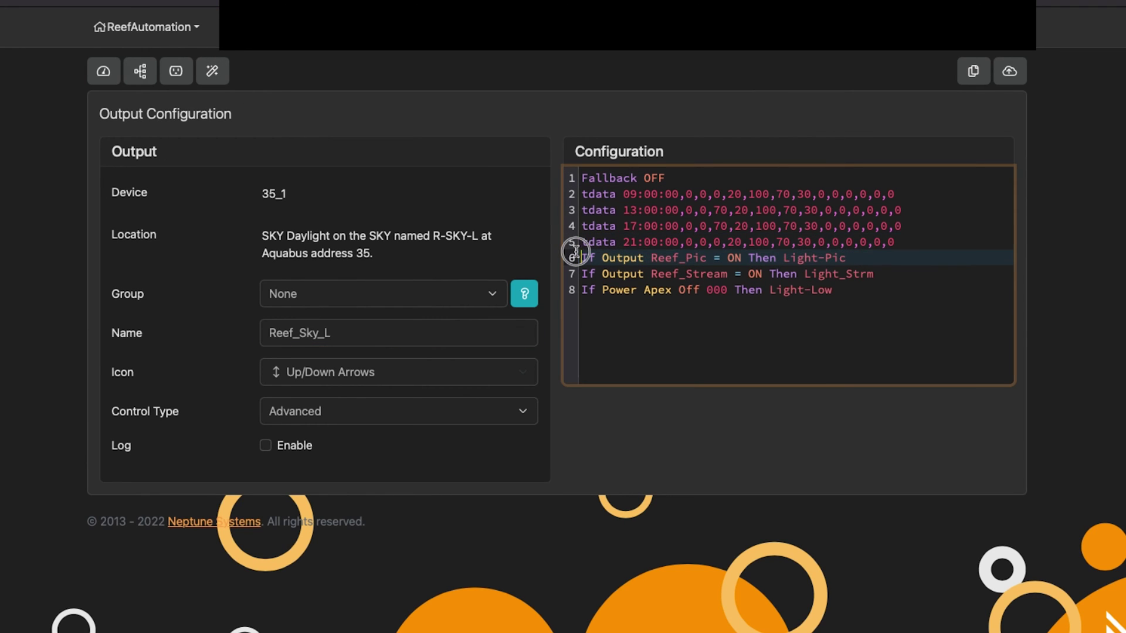
click(736, 286)
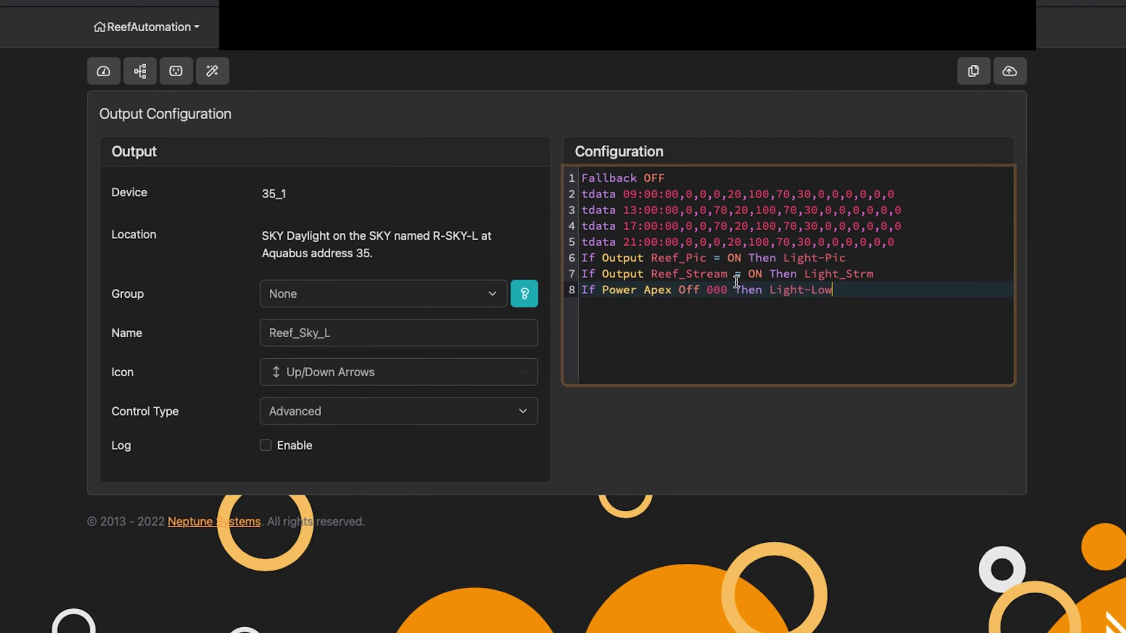
click(698, 258)
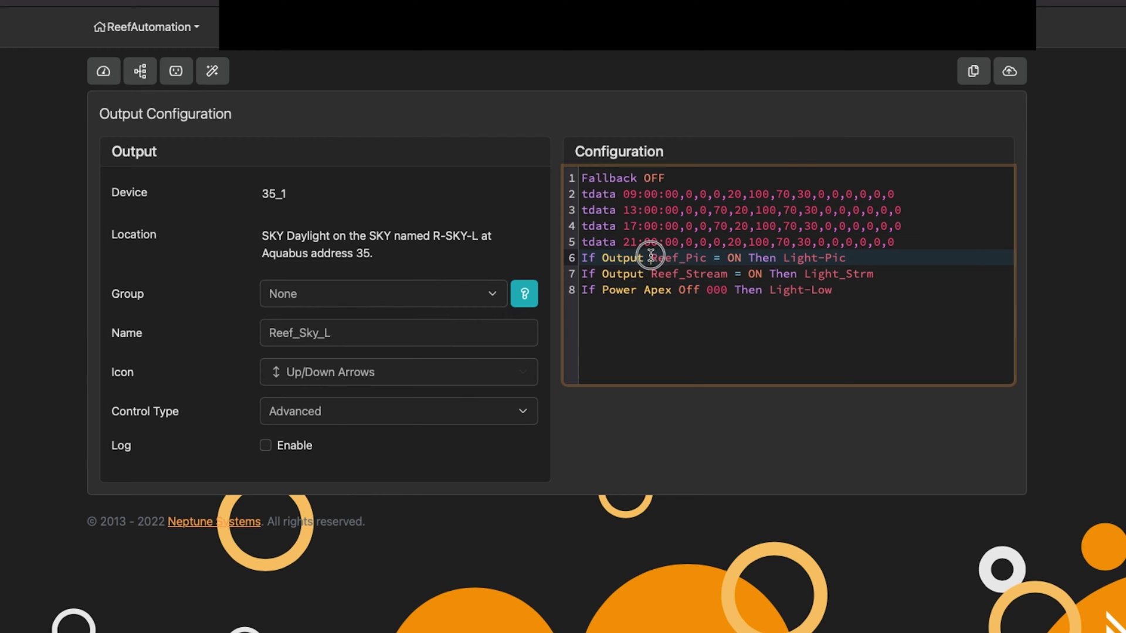
click(858, 259)
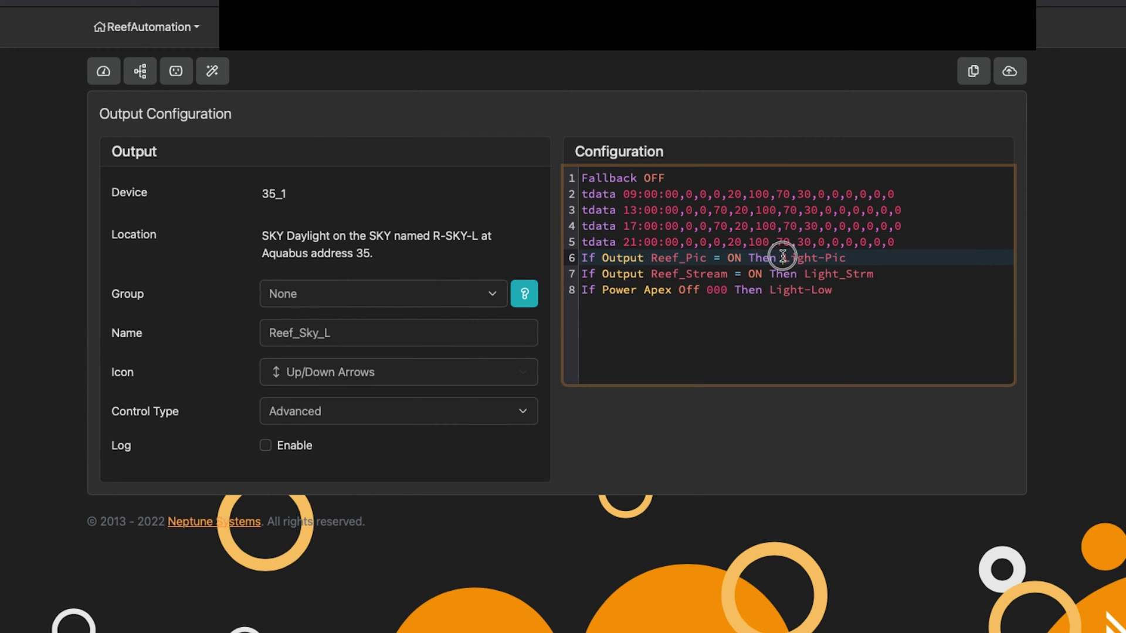
click(841, 293)
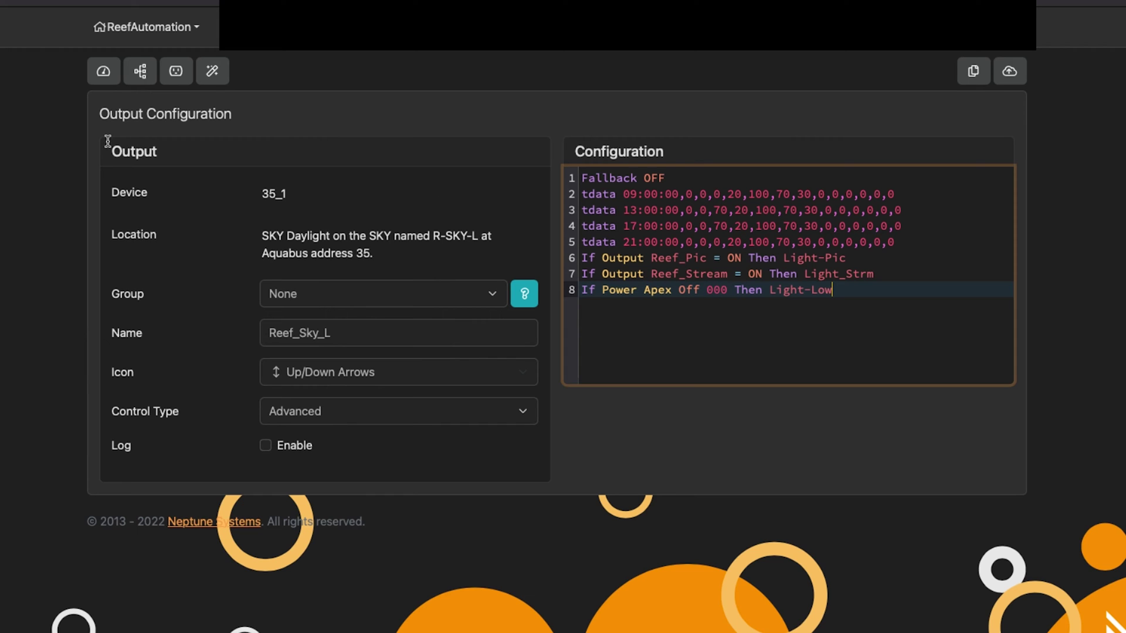
click(652, 450)
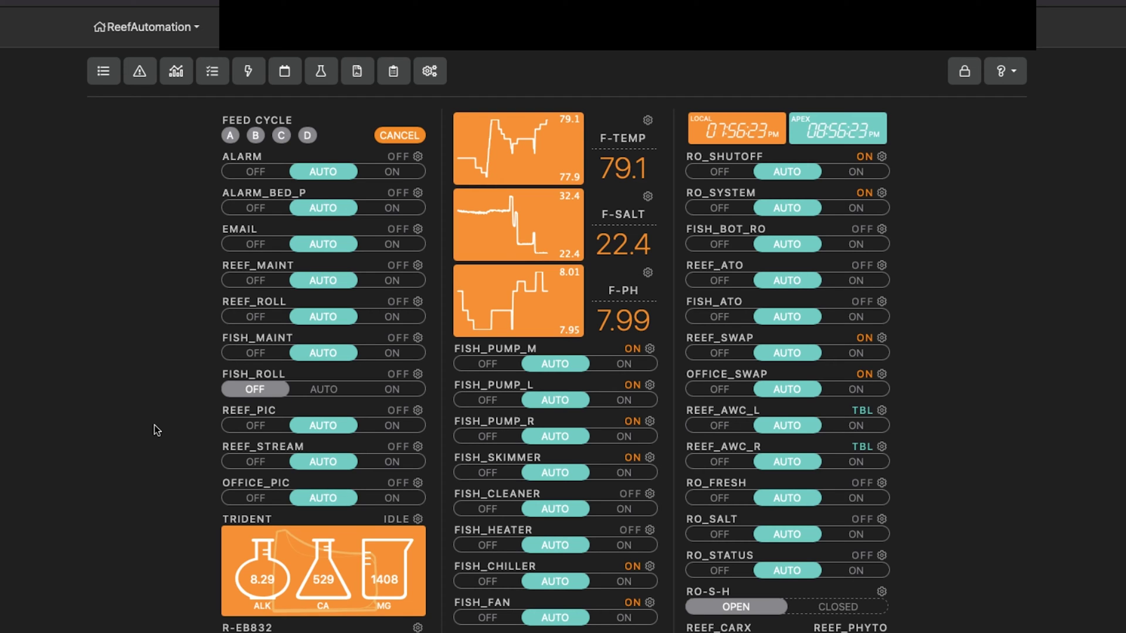
- Add a Reef_Pic = ON then ATO_DOSE rule below line 3 of Reef_Amino's code
scroll(153, 425, down, 9)
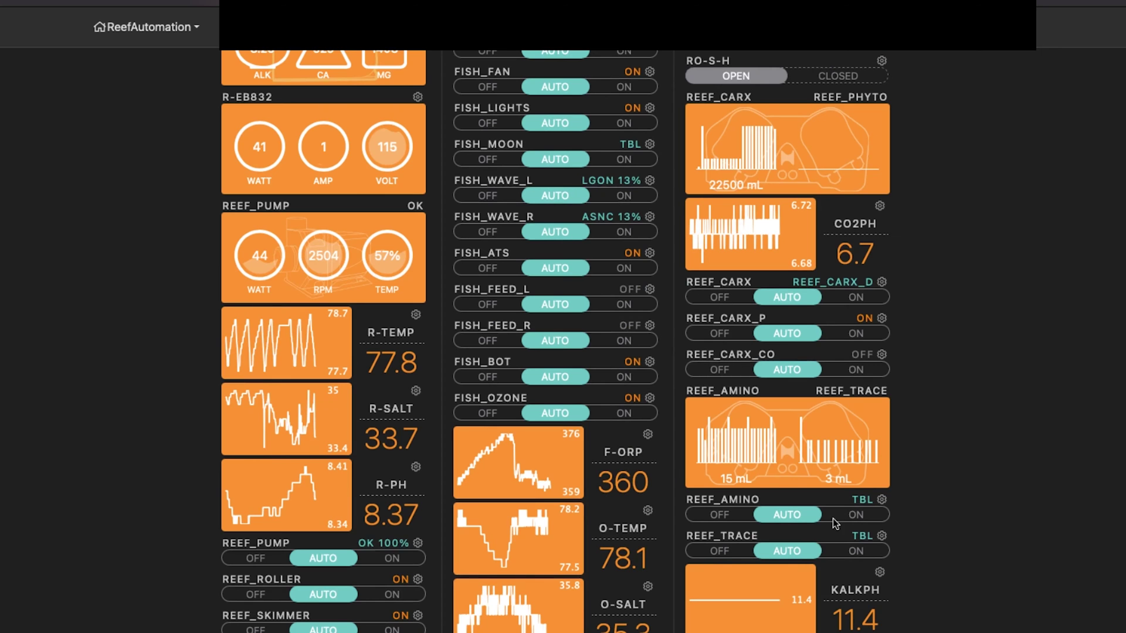
click(883, 504)
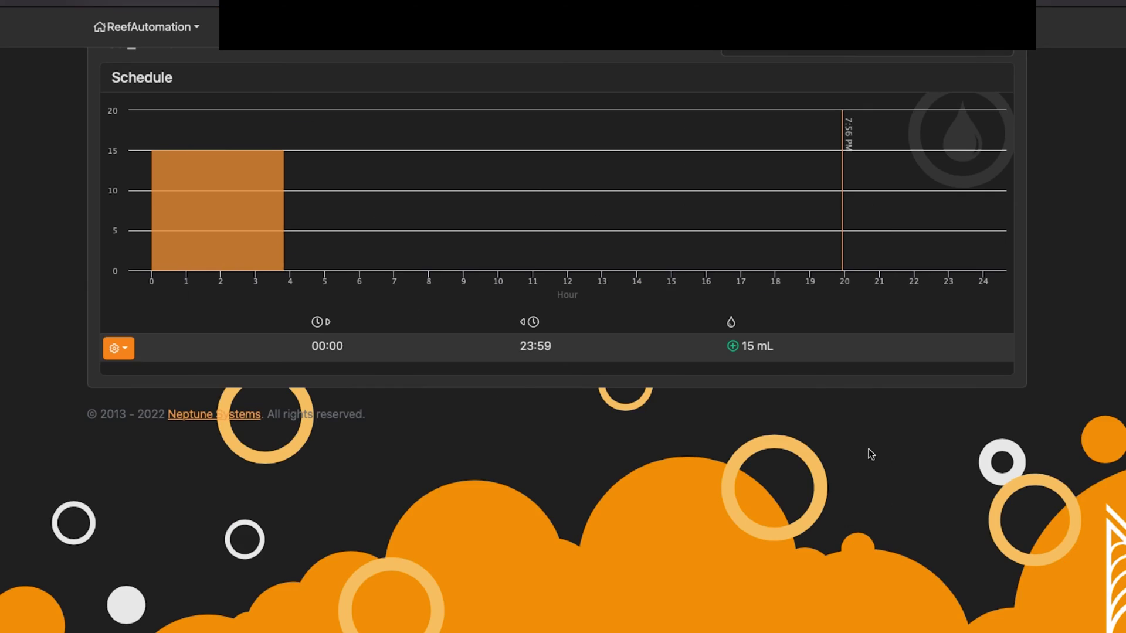
scroll(296, 105, up, 2)
click(212, 72)
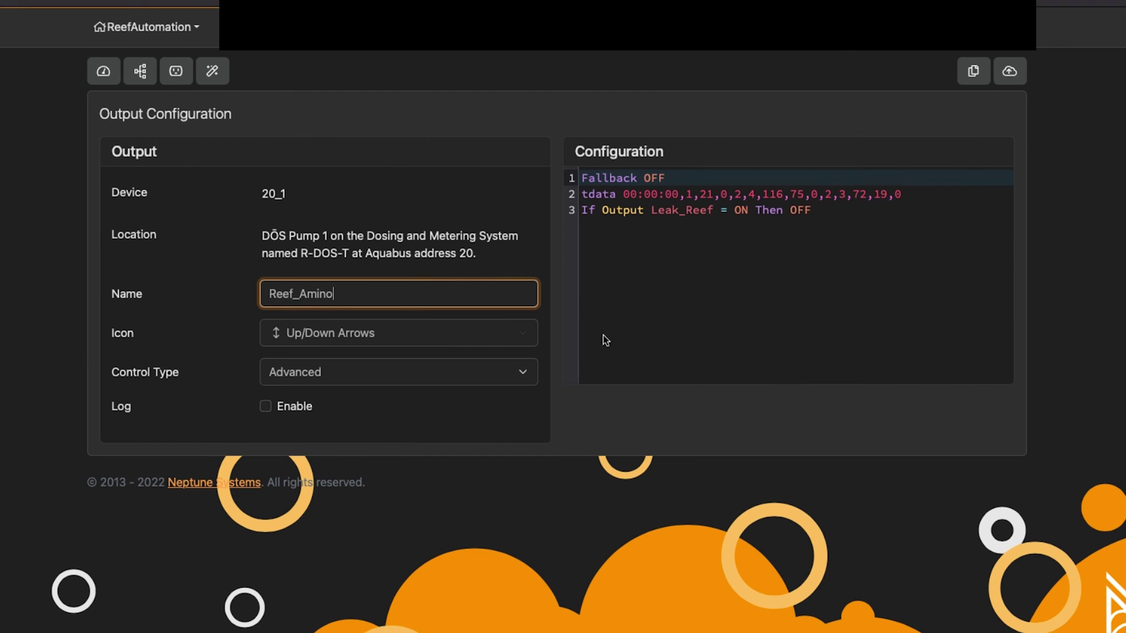
click(823, 212)
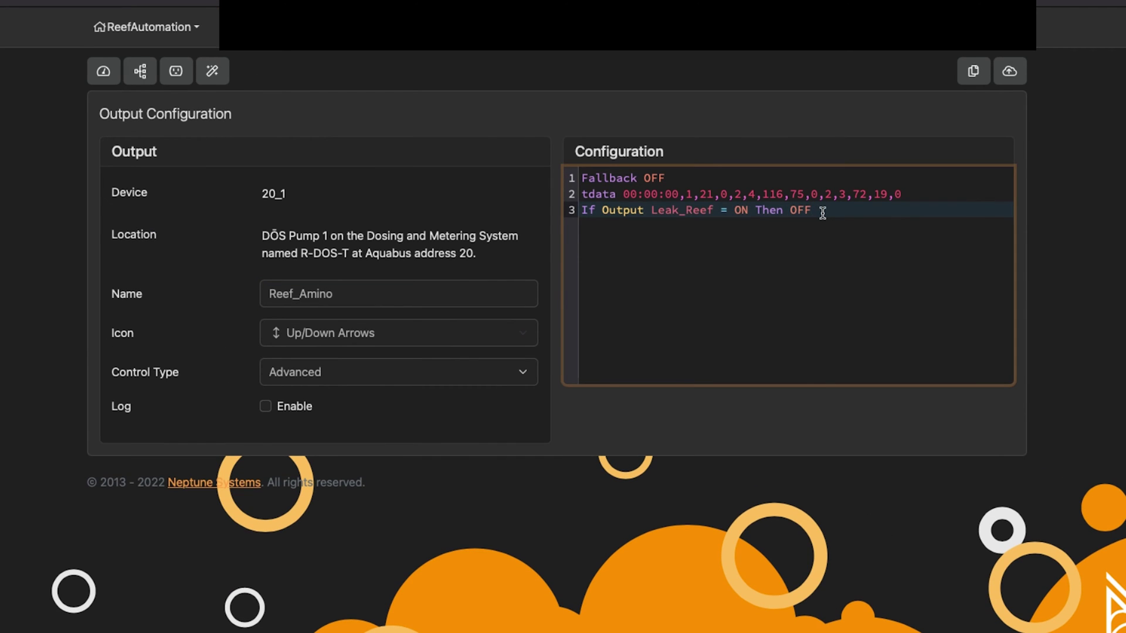
key(Return)
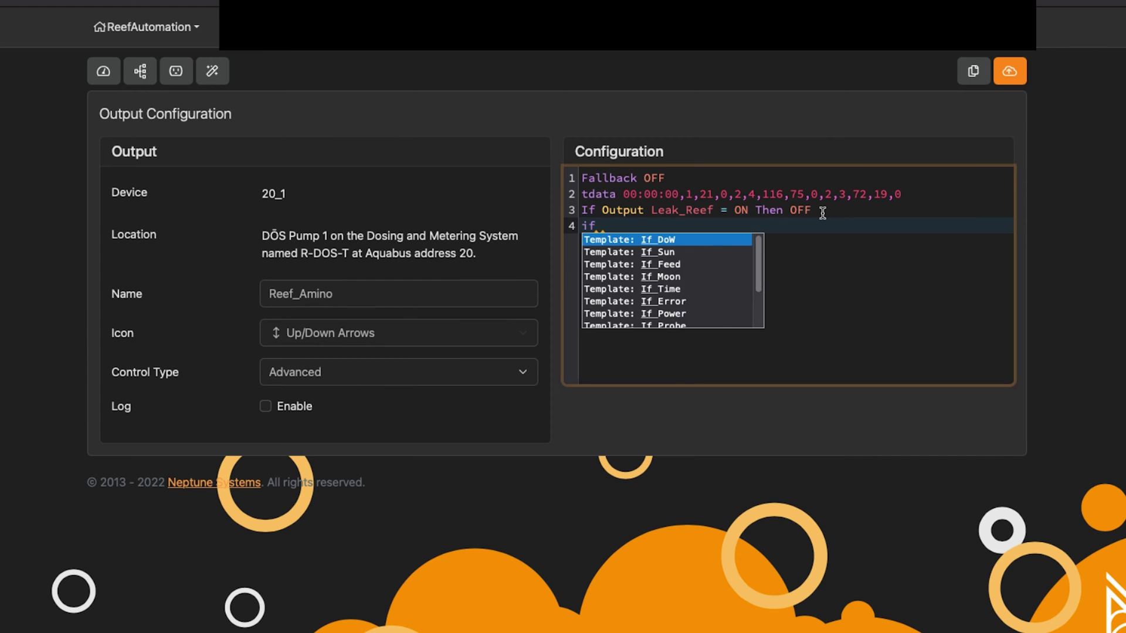
text(output reef)
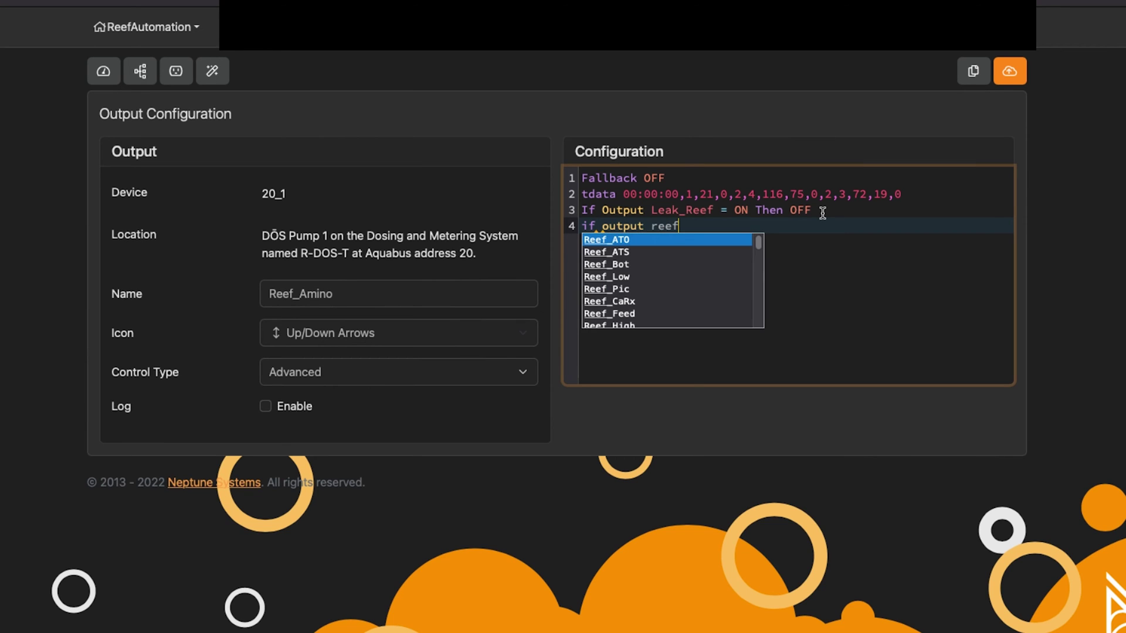
key(Down)
key(Down)
key(Down)
key(Down)
key(Return)
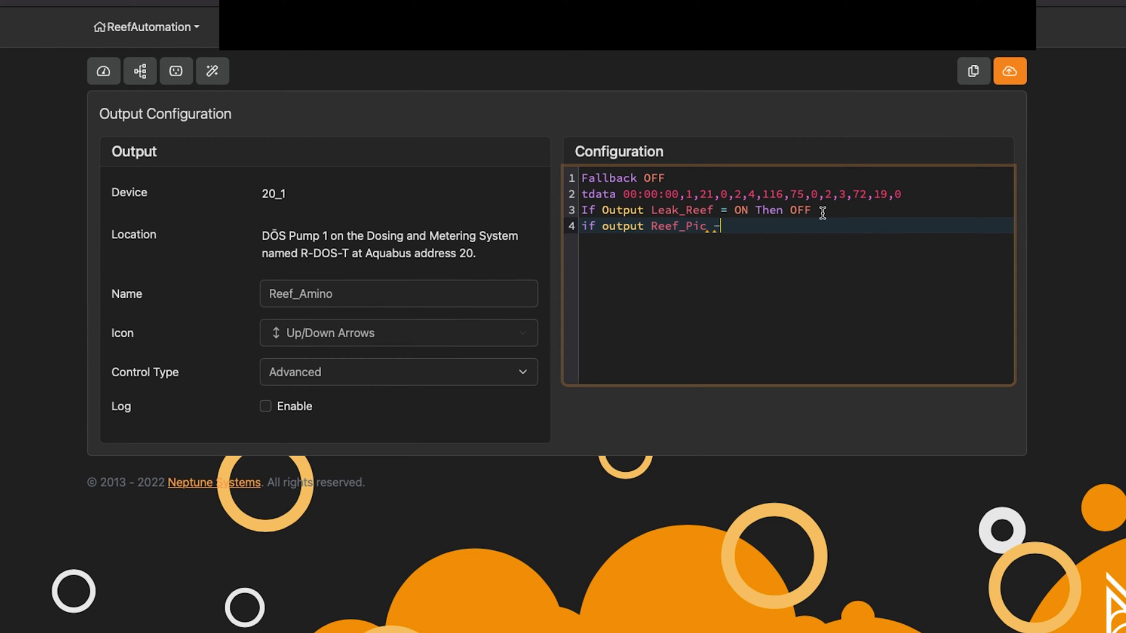
text(= on then dos)
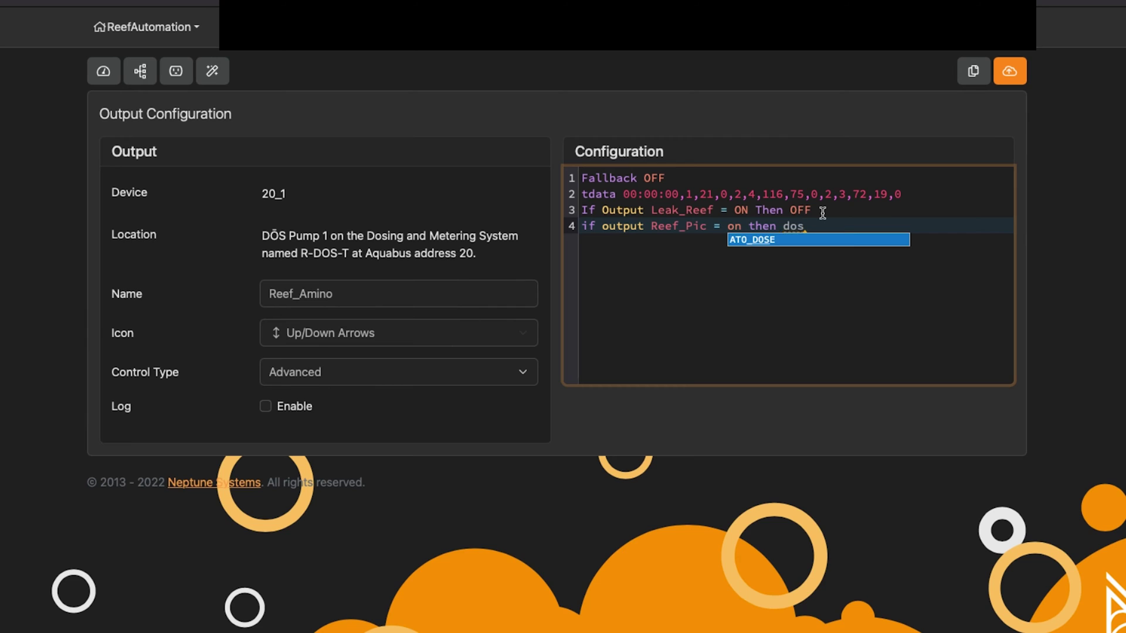
key(Return)
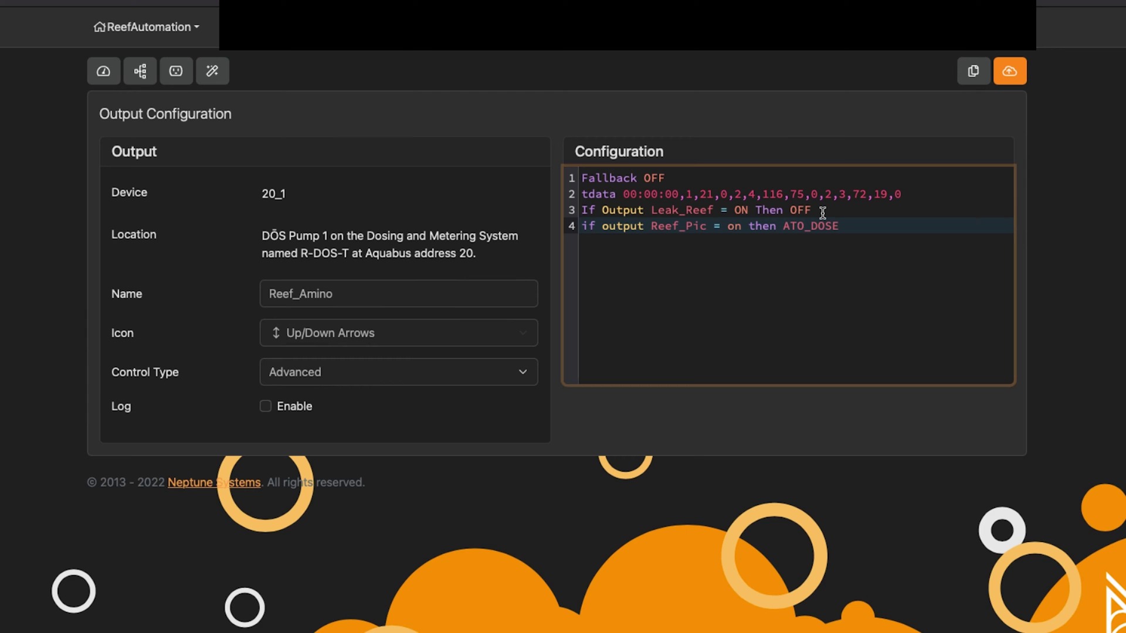
- Delete the new Reef_Pic / ATO_DOSE rule line and return to the dashboard
click(583, 222)
drag(582, 226, 723, 289)
key(BackSpace)
key(BackSpace)
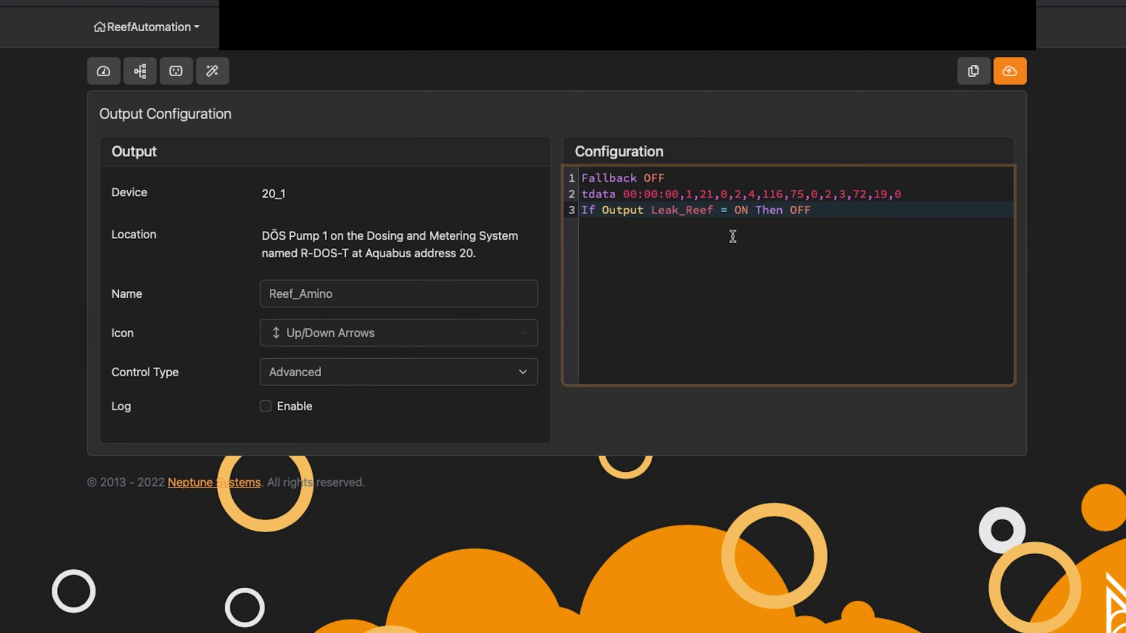
click(103, 71)
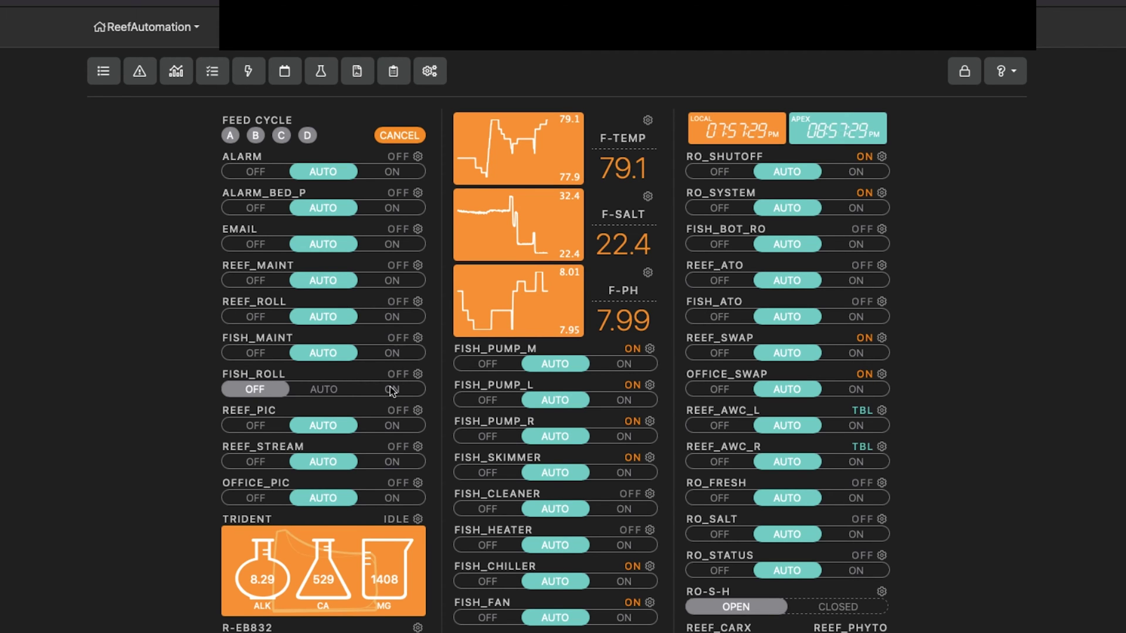
scroll(396, 362, down, 15)
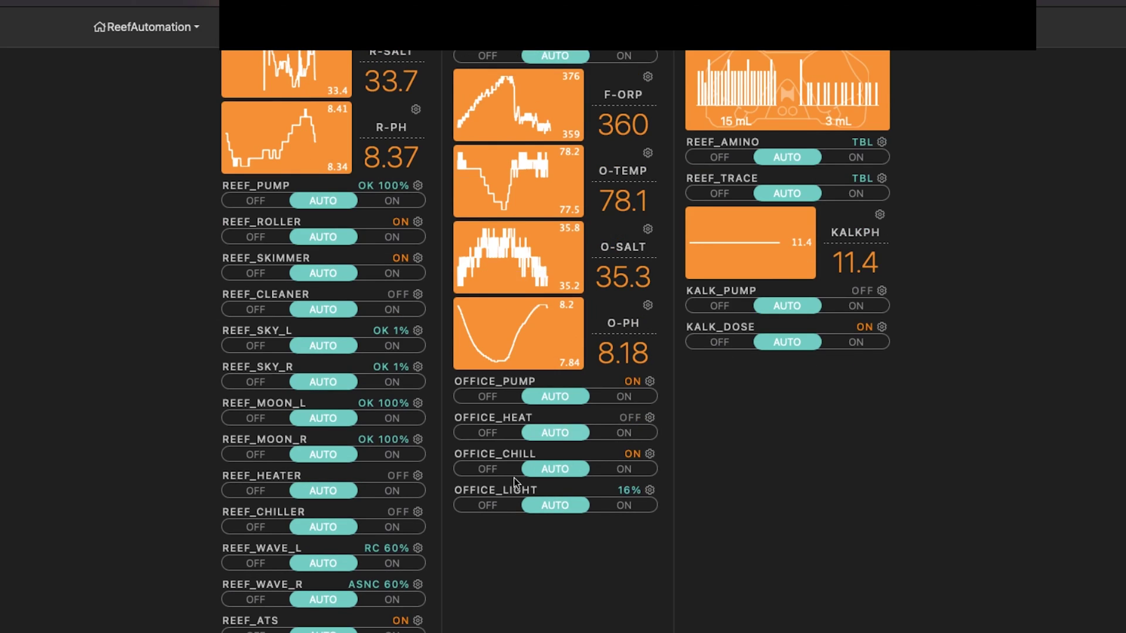
scroll(505, 487, up, 12)
scroll(502, 504, down, 12)
scroll(502, 505, up, 10)
scroll(502, 504, up, 3)
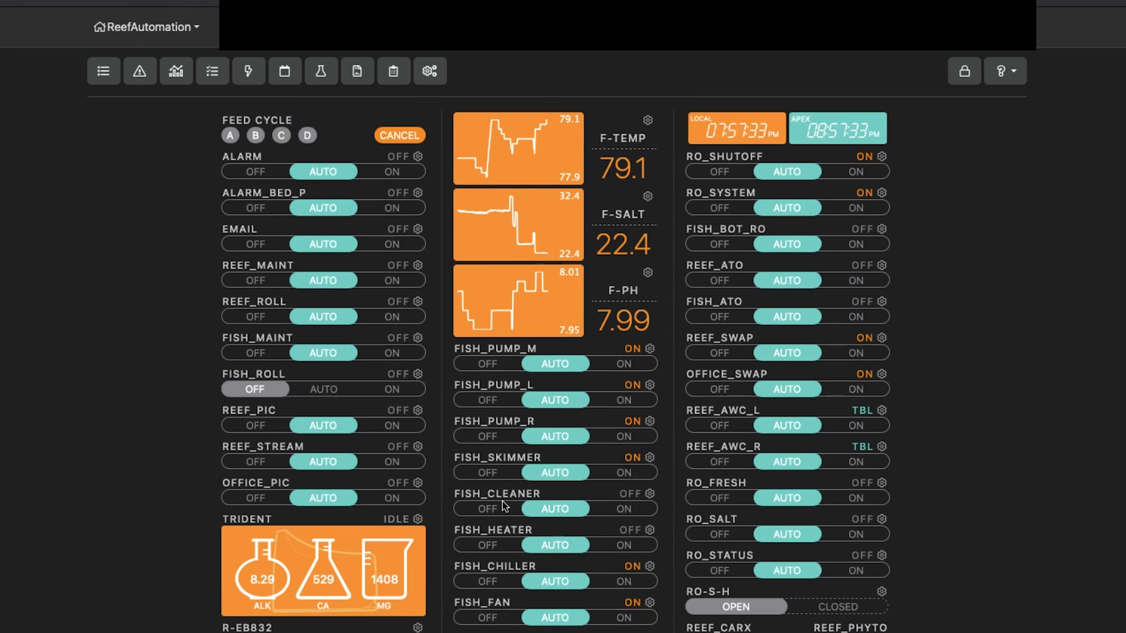
click(417, 266)
click(626, 196)
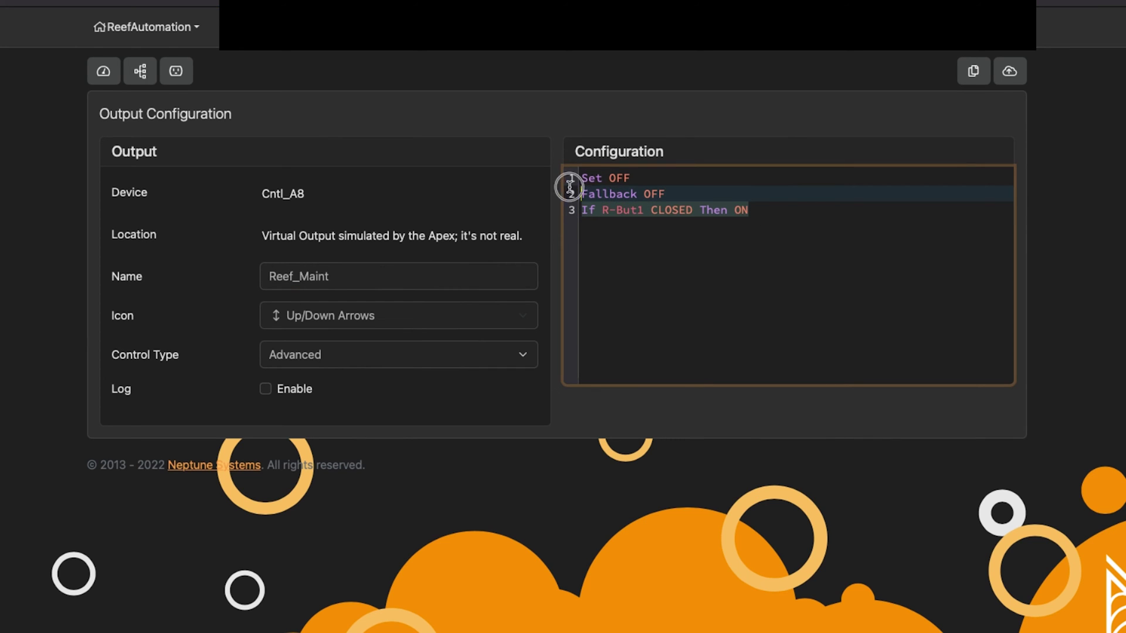
click(654, 226)
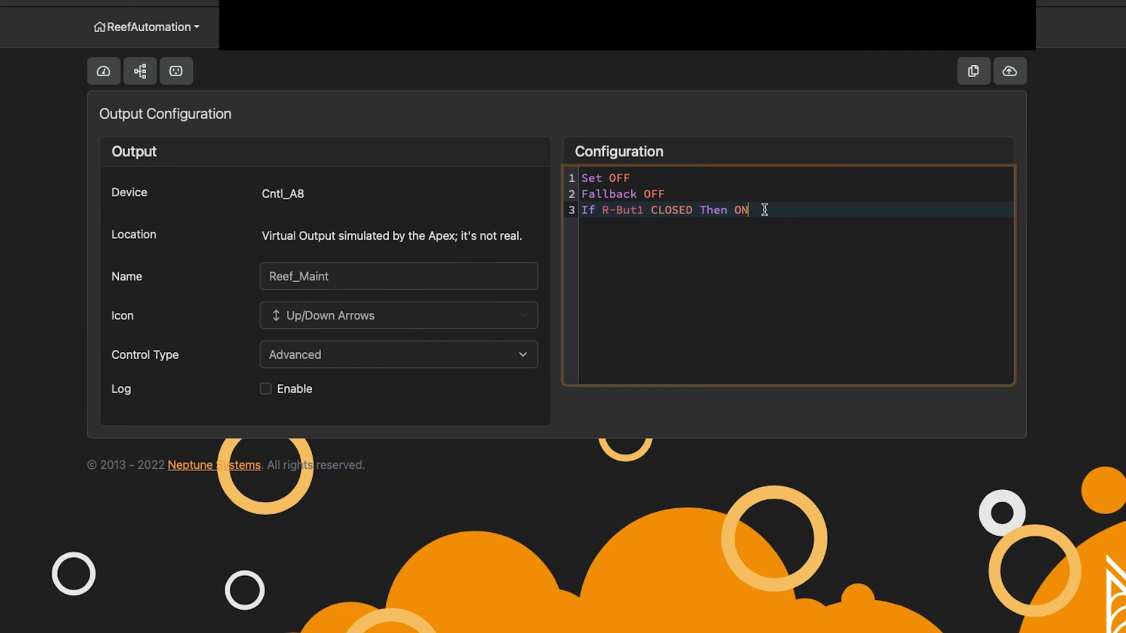
click(661, 188)
click(583, 176)
click(656, 261)
click(113, 80)
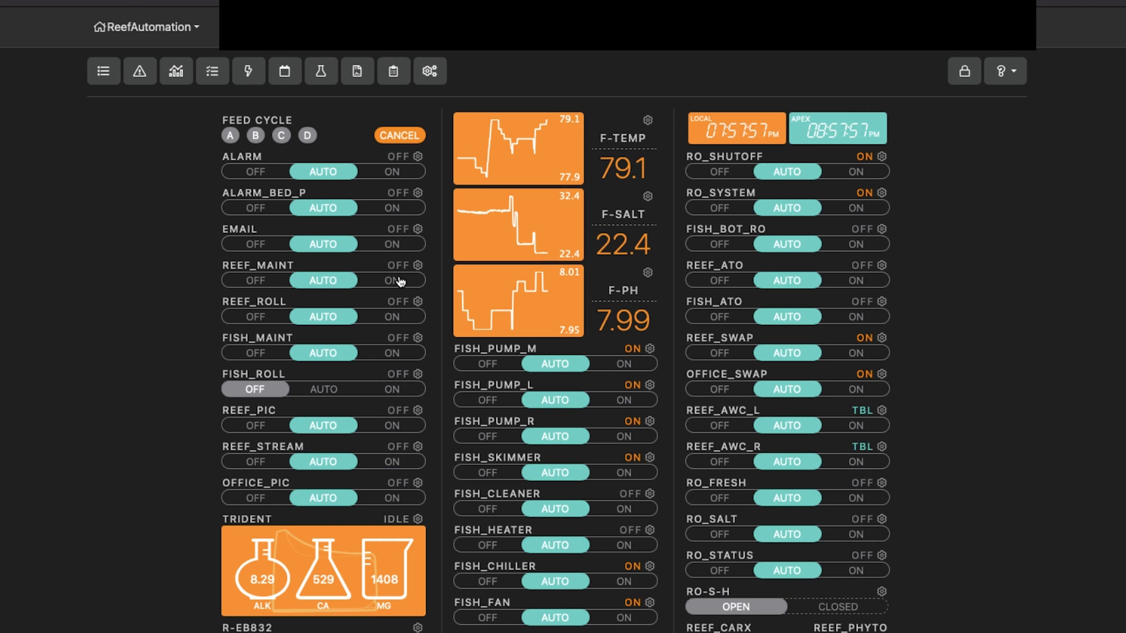
scroll(182, 560, down, 10)
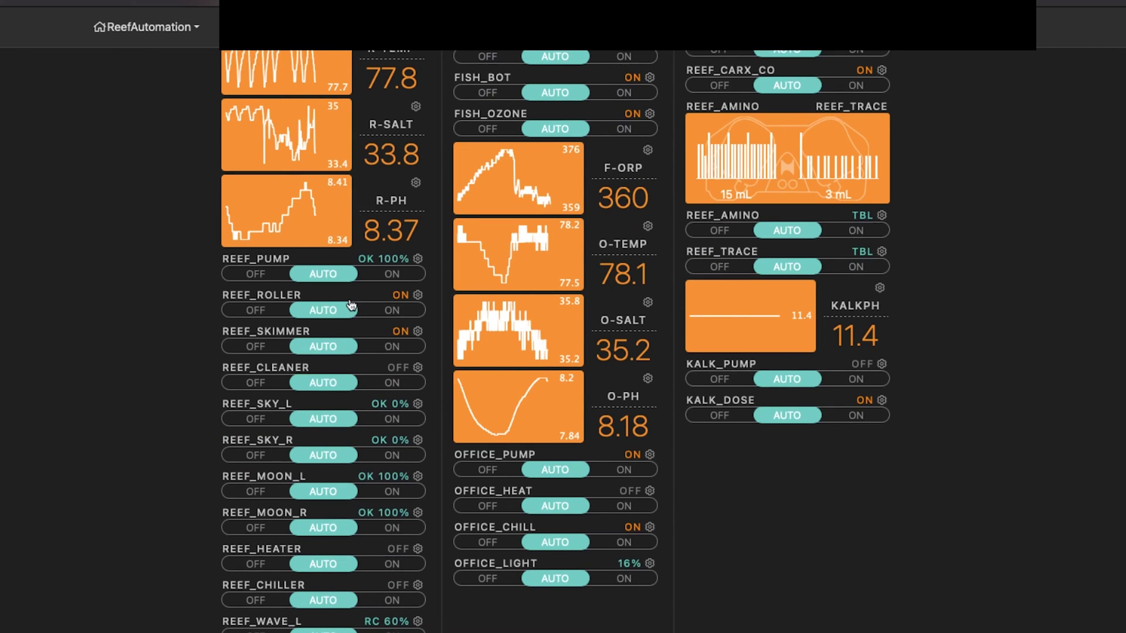
click(418, 259)
click(711, 294)
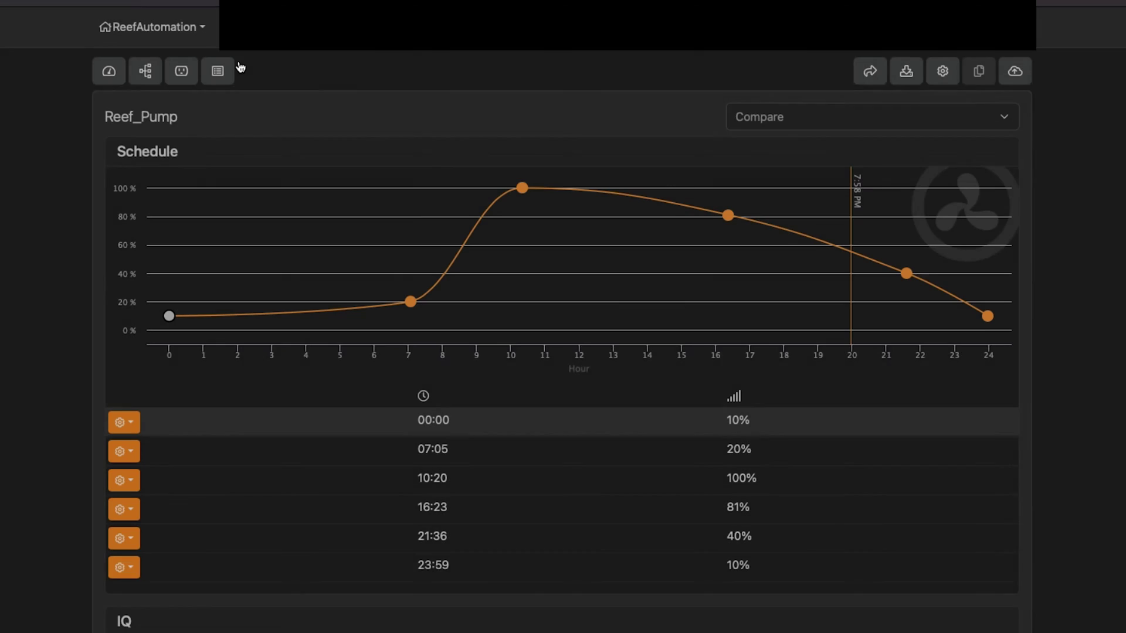
click(218, 71)
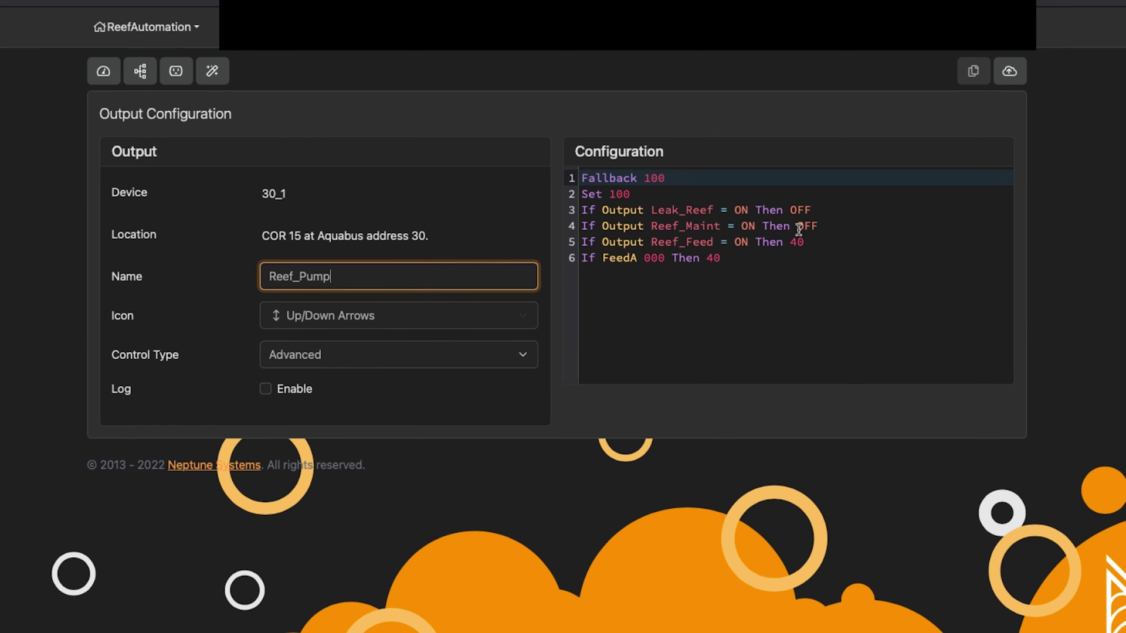
click(823, 227)
click(616, 219)
click(573, 220)
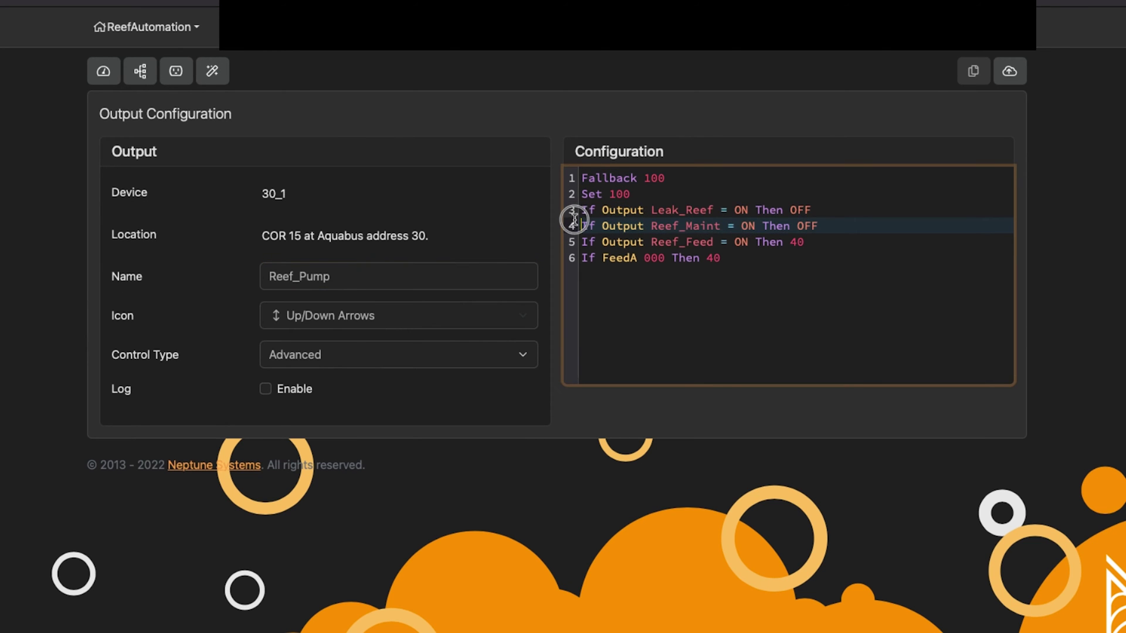
click(813, 238)
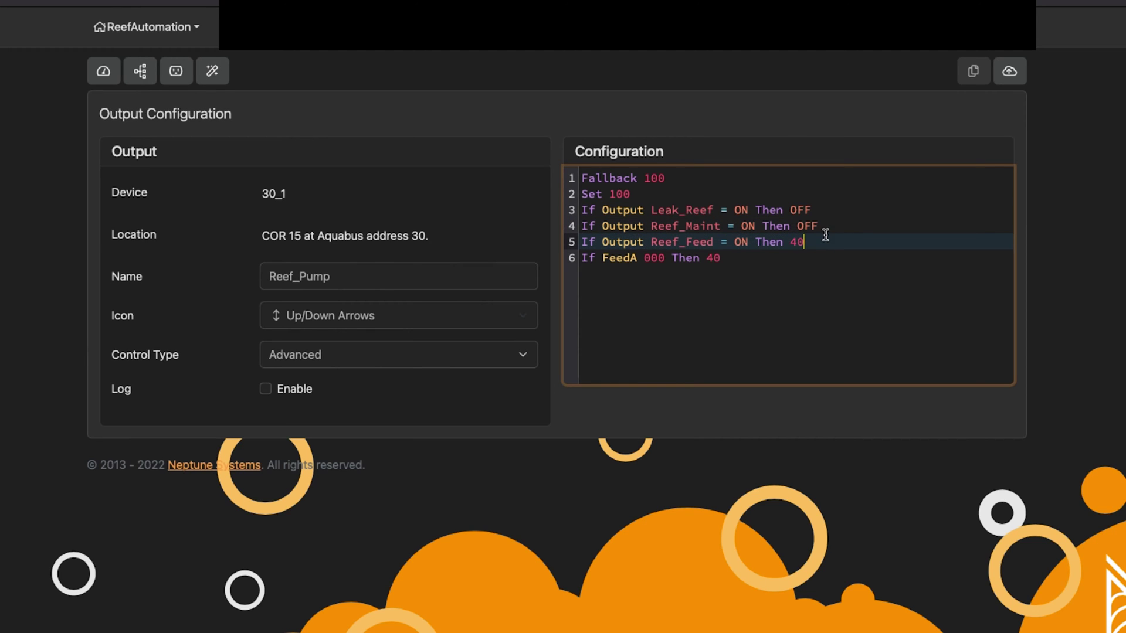
click(616, 223)
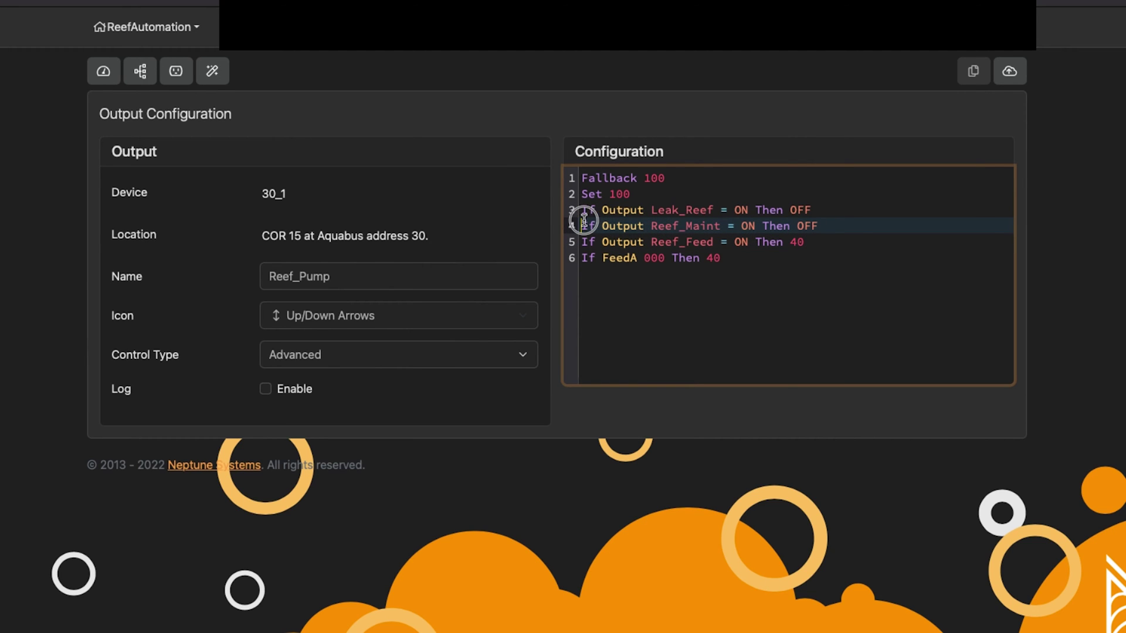
click(759, 326)
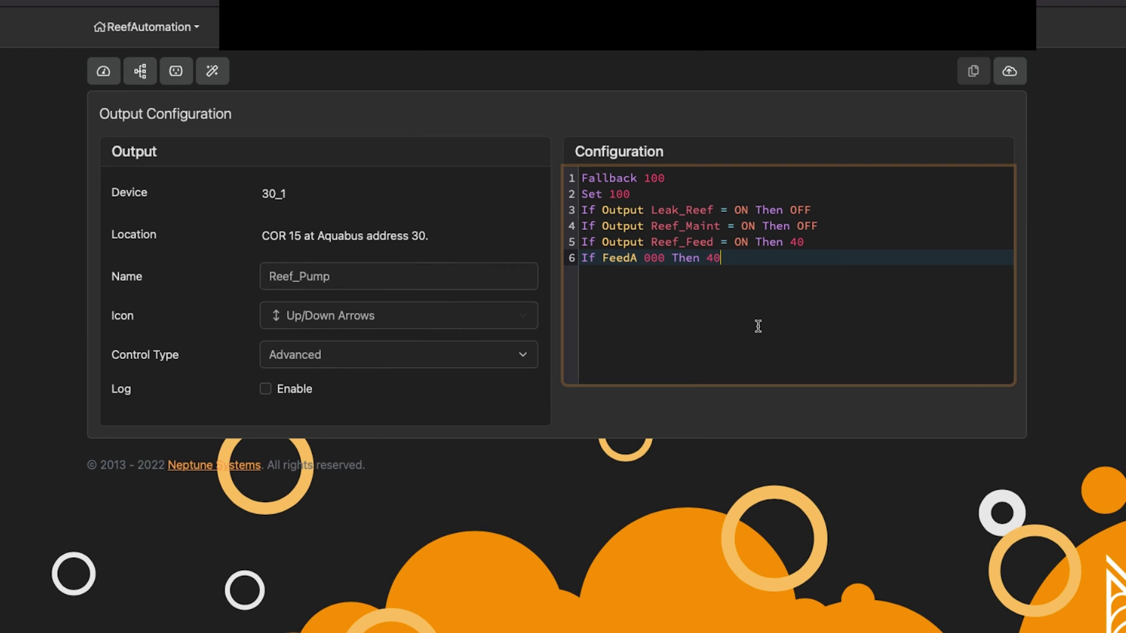
click(103, 73)
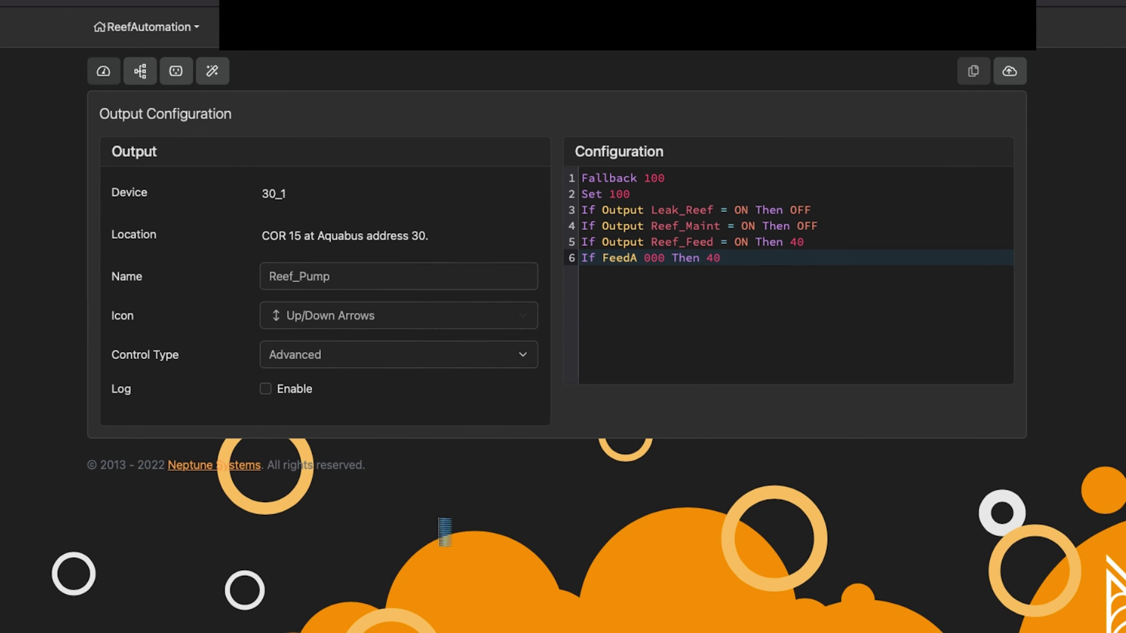
scroll(352, 572, down, 9)
scroll(347, 574, down, 4)
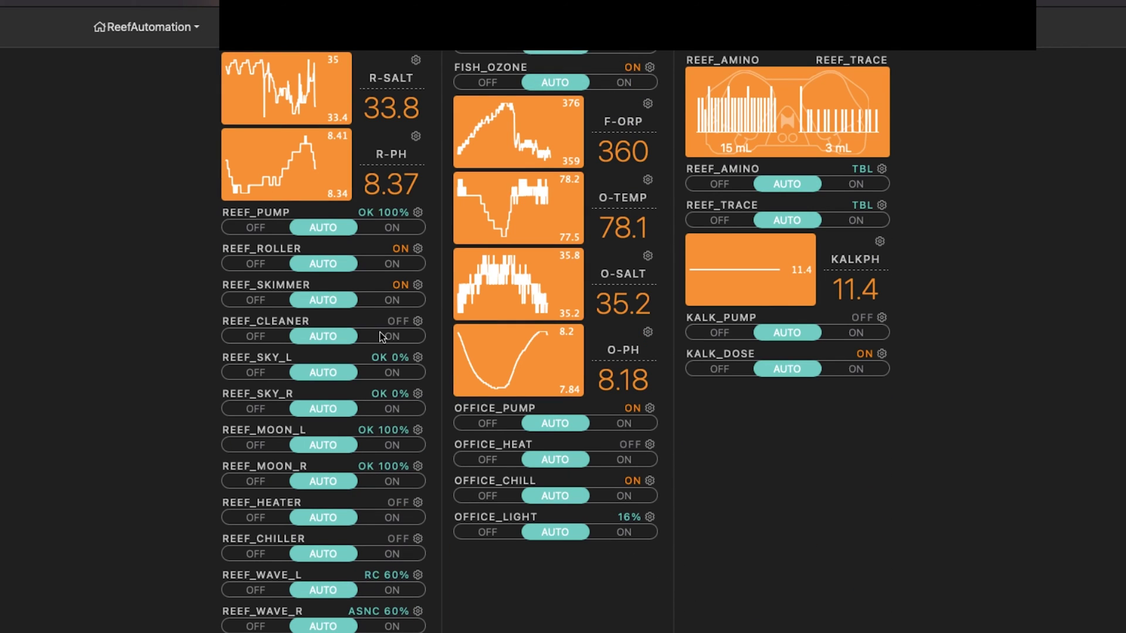
click(417, 284)
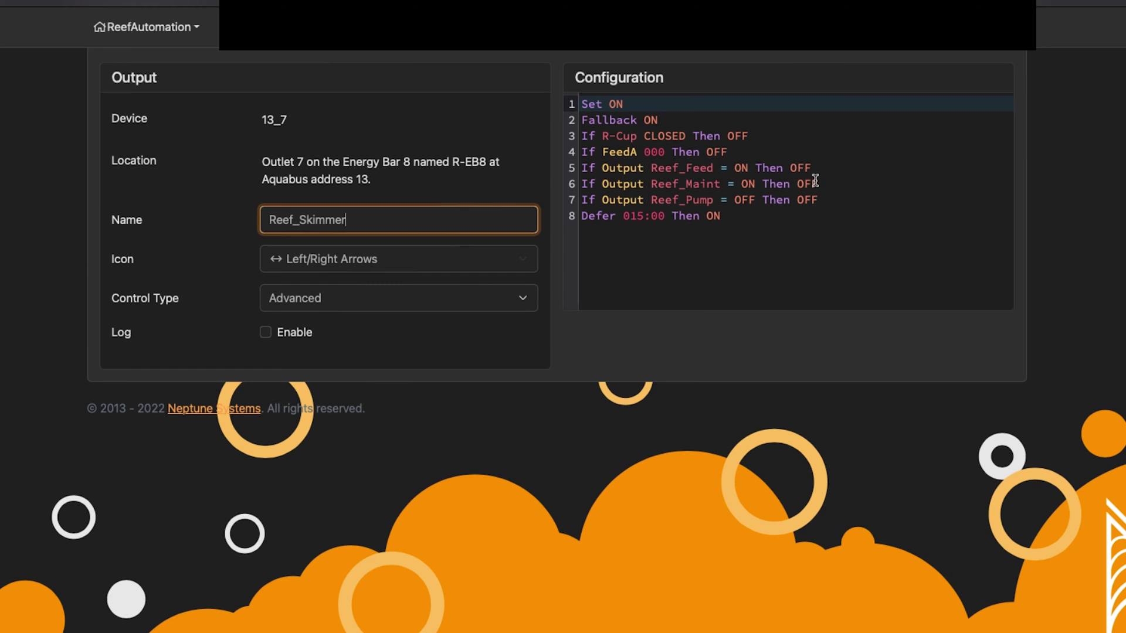
click(769, 176)
click(579, 183)
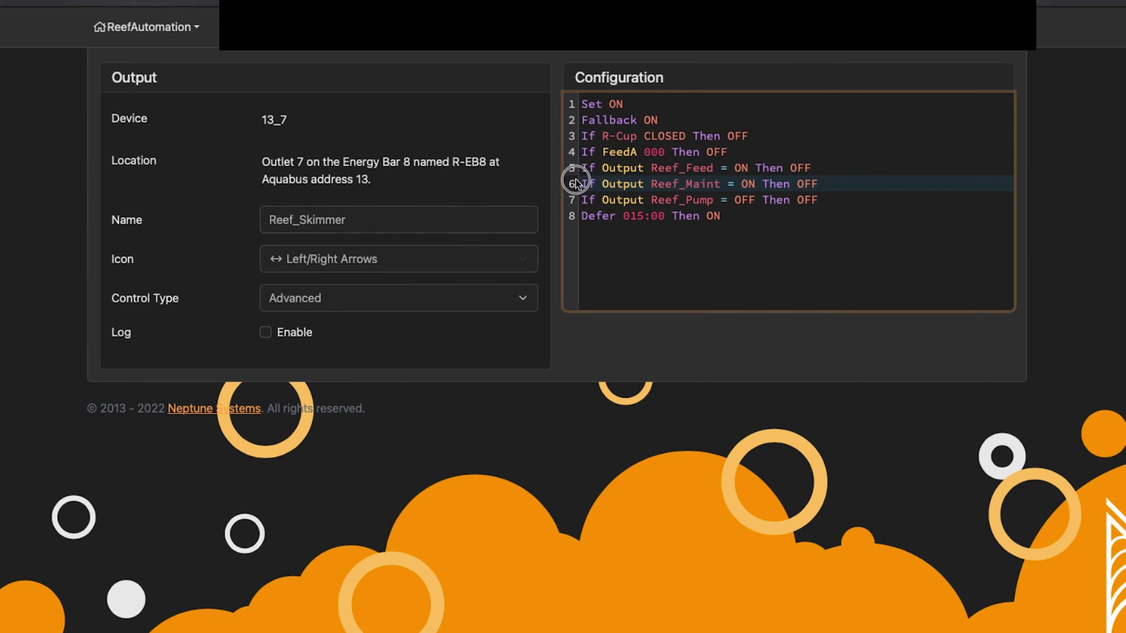
click(738, 222)
scroll(139, 75, up, 2)
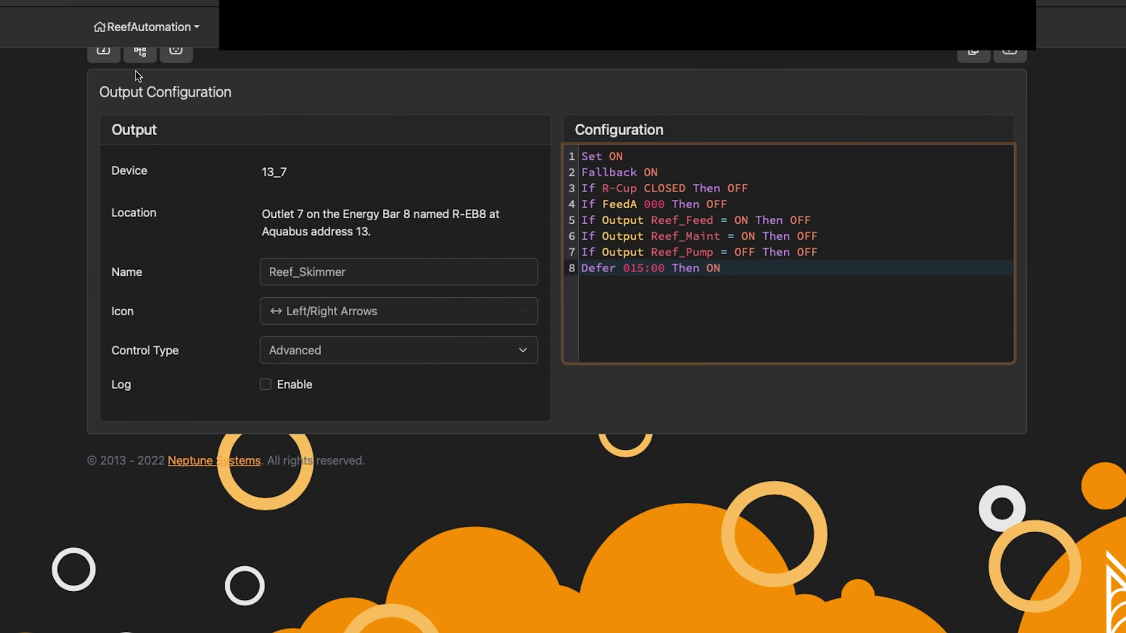
scroll(104, 58, up, 1)
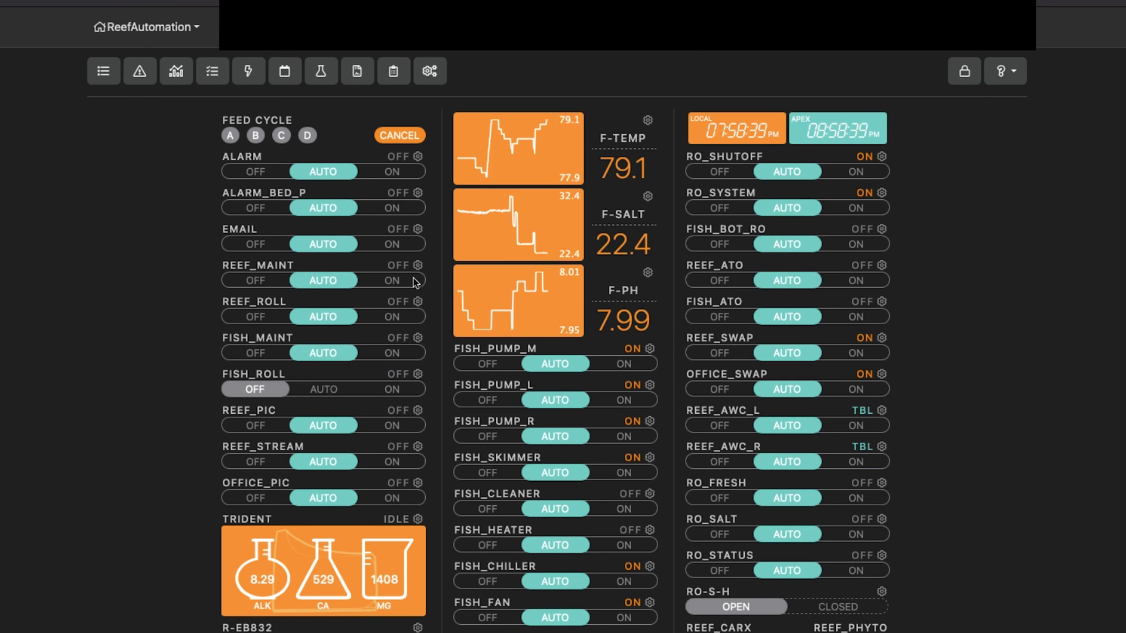
- Open REEF_MAINT, then the Email alert's code to review its Reef_Maint, Fish_Maint and Office_Maint rules
click(417, 267)
click(418, 229)
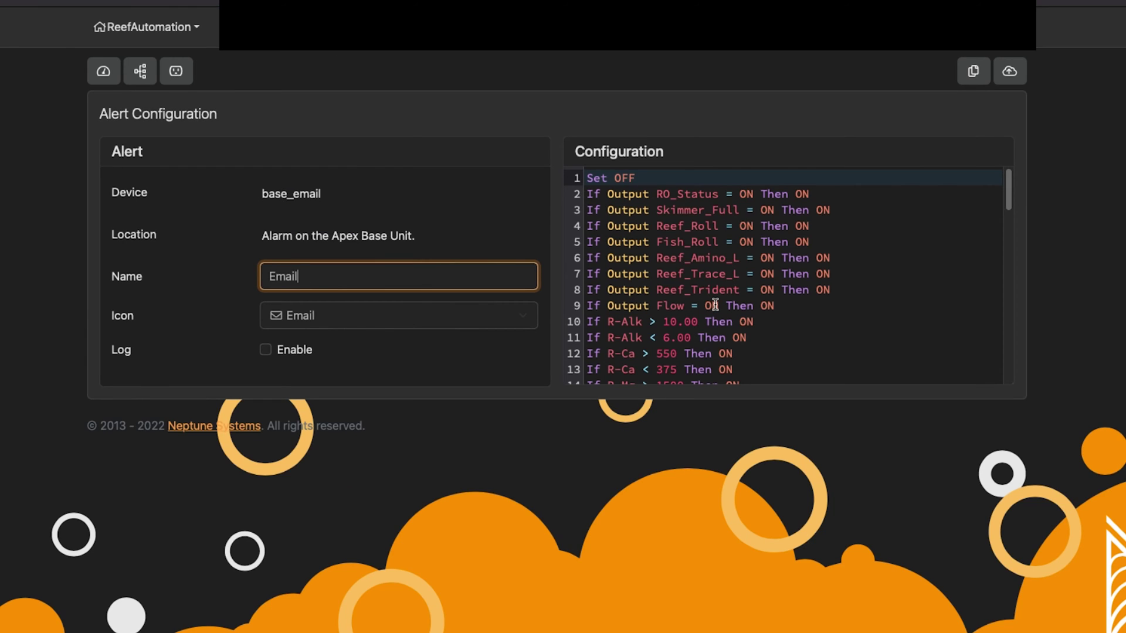
scroll(715, 304, down, 15)
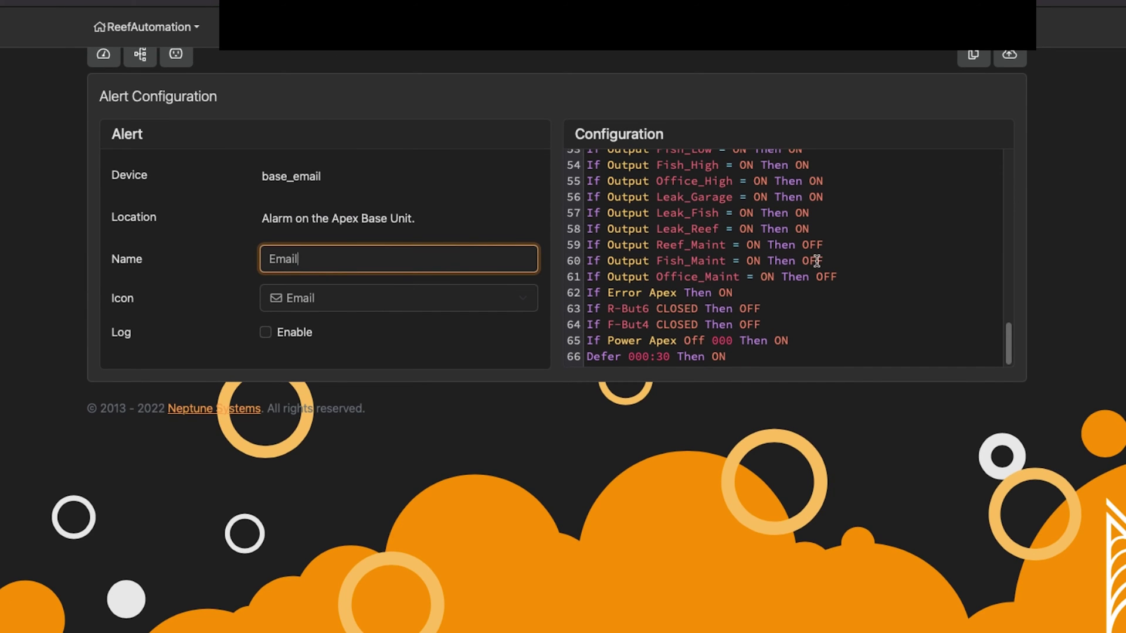
drag(824, 260, 585, 239)
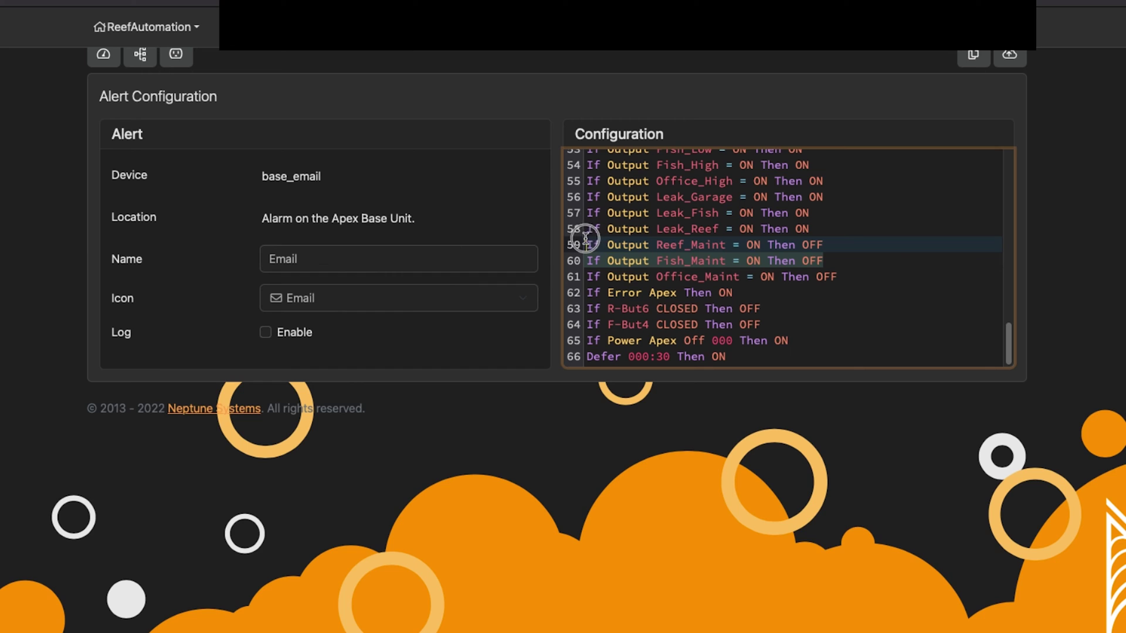
drag(845, 275, 576, 244)
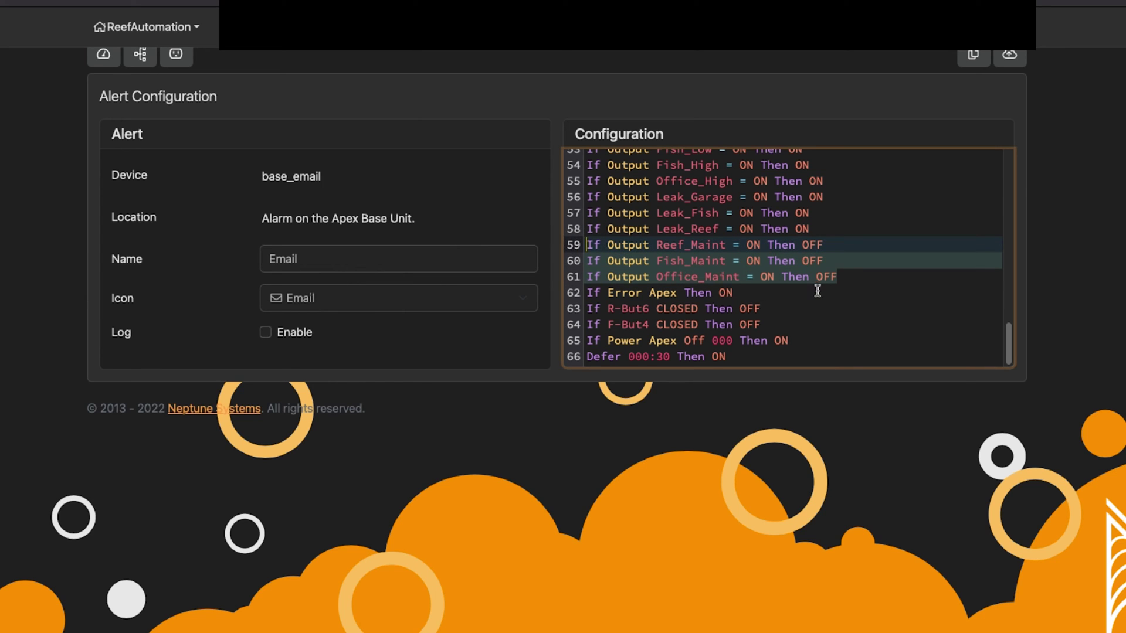
click(852, 275)
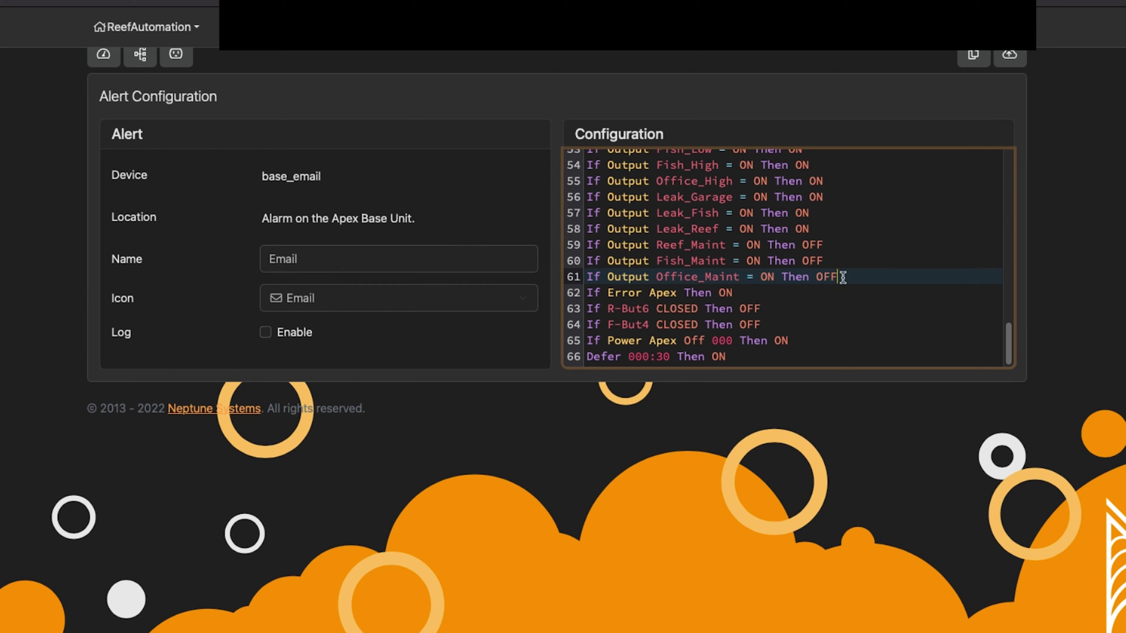
scroll(847, 275, up, 5)
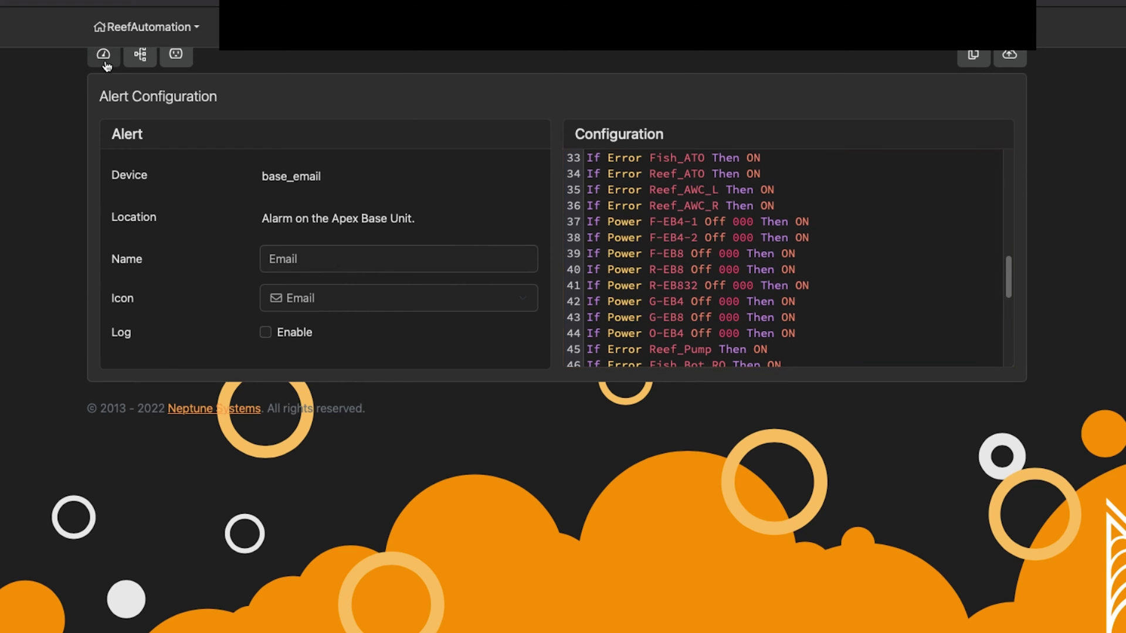
scroll(100, 64, up, 1)
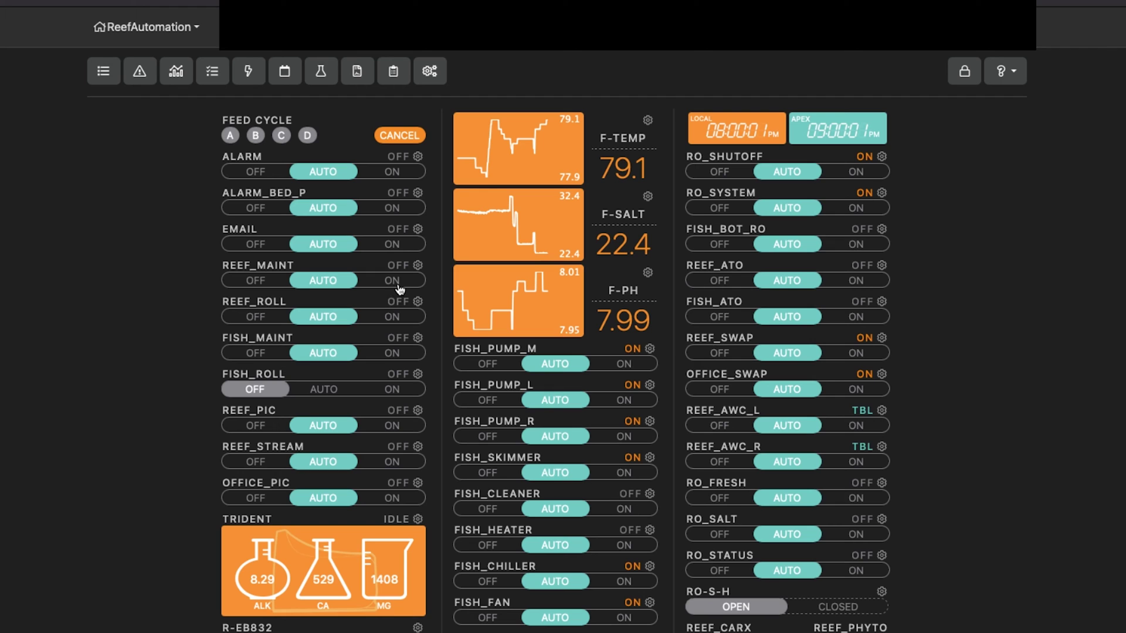
- Show all configuration sections and open Reef_Feed from the full outputs list
click(437, 72)
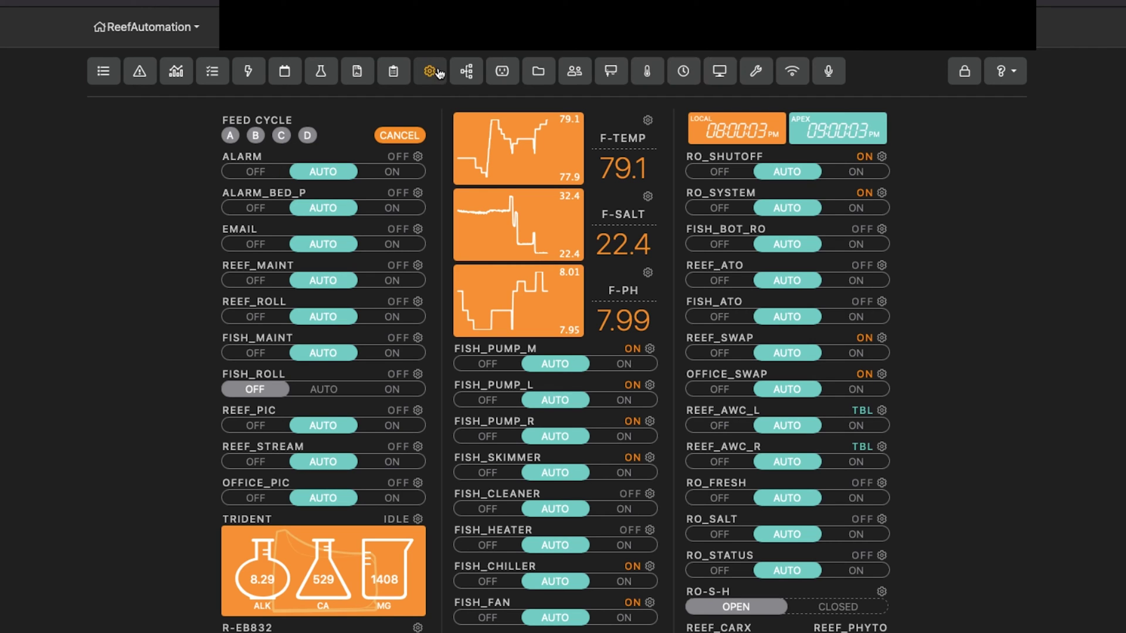
click(502, 71)
scroll(190, 456, down, 1)
scroll(190, 455, down, 20)
scroll(189, 456, down, 10)
scroll(167, 447, up, 12)
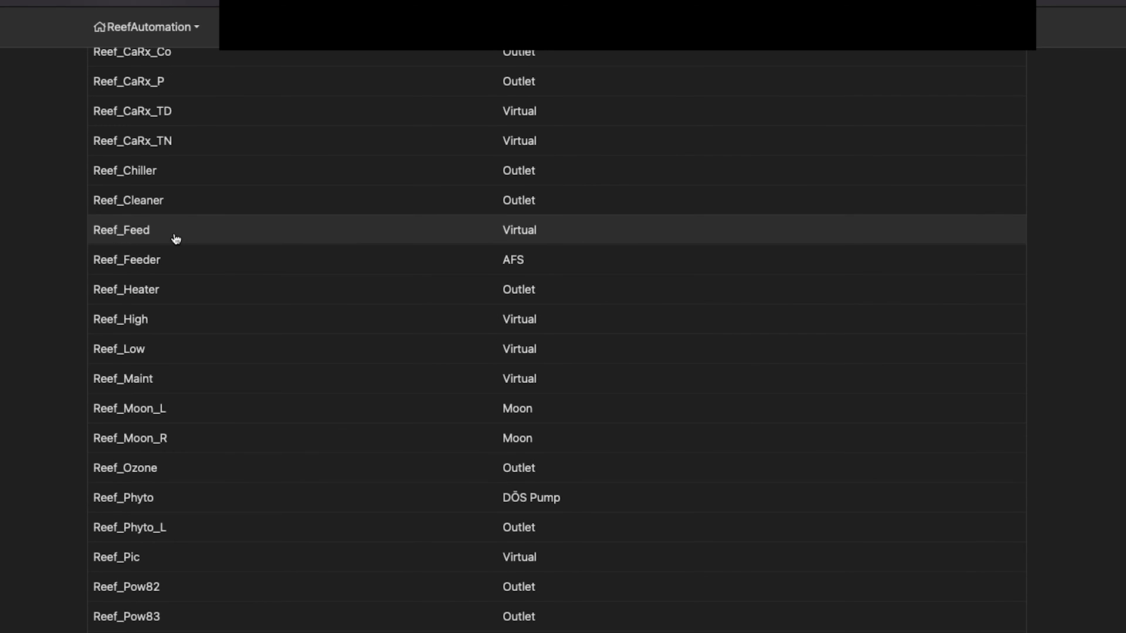
click(175, 234)
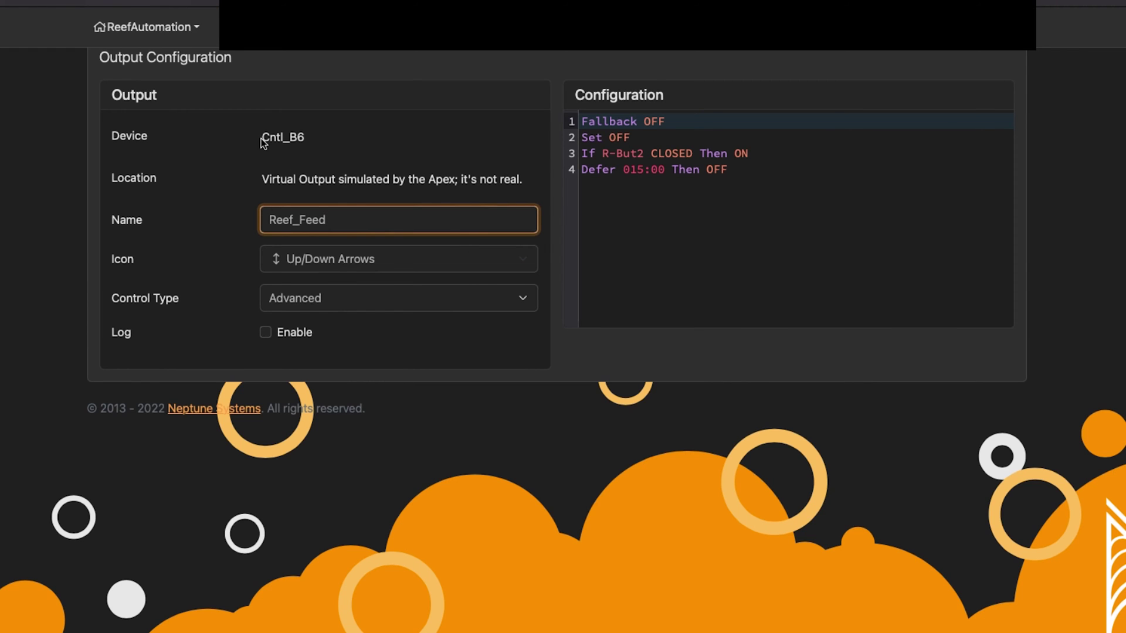
- Check Reef_Feed's R-But2 CLOSED rule and Defer 015:00 line, then go to the dashboard
click(738, 168)
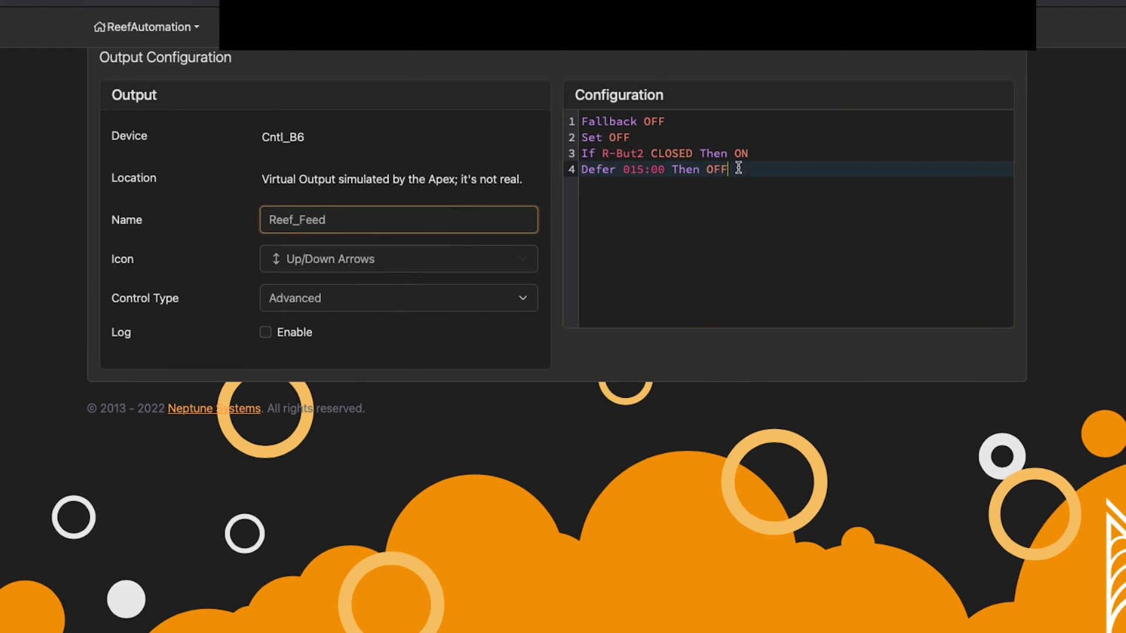
click(724, 153)
click(579, 154)
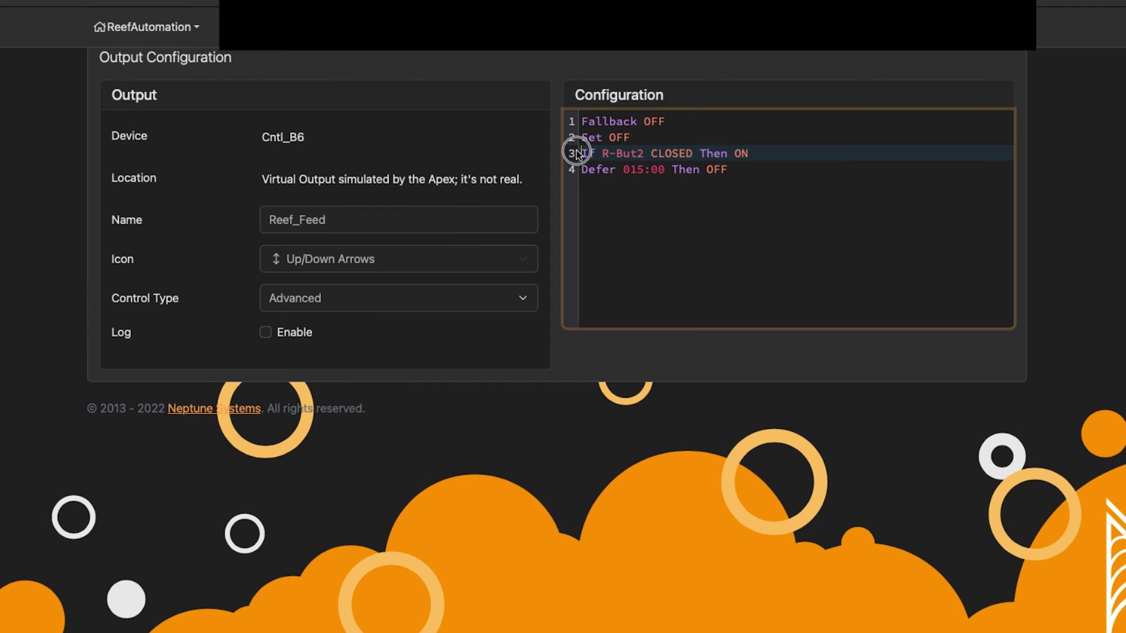
click(724, 169)
click(589, 168)
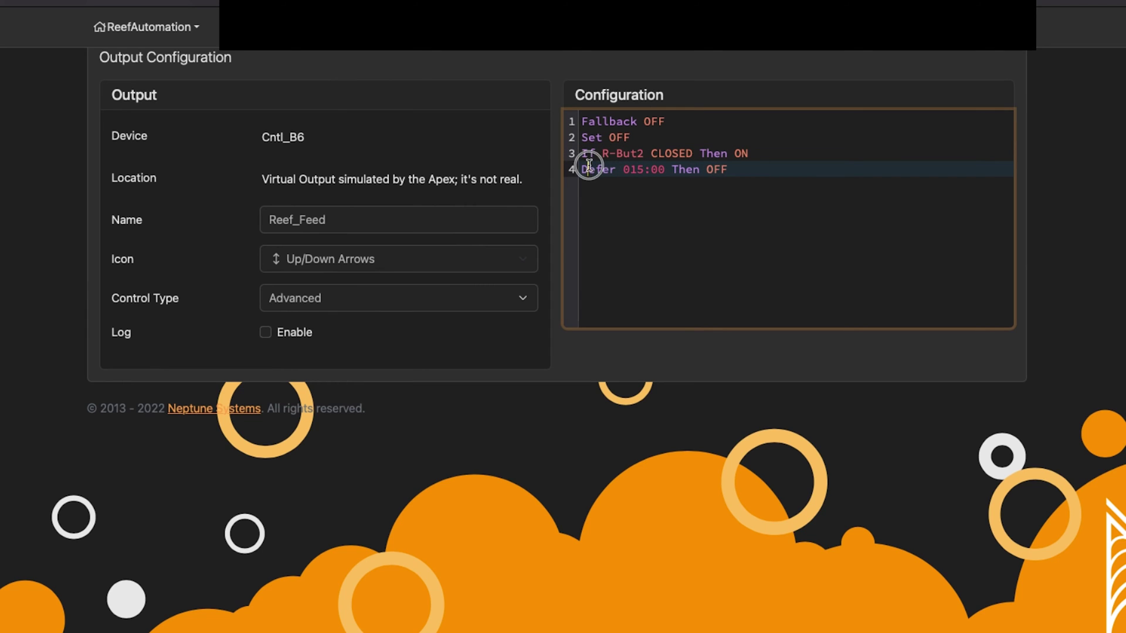
drag(621, 167, 666, 170)
double_click(666, 153)
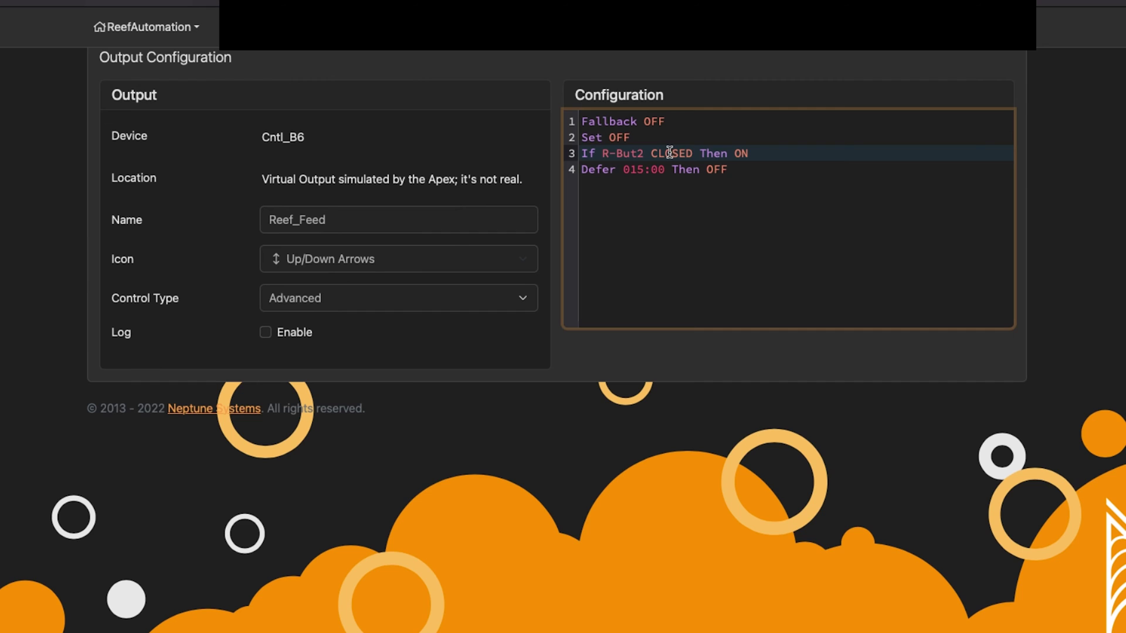
click(608, 121)
click(749, 167)
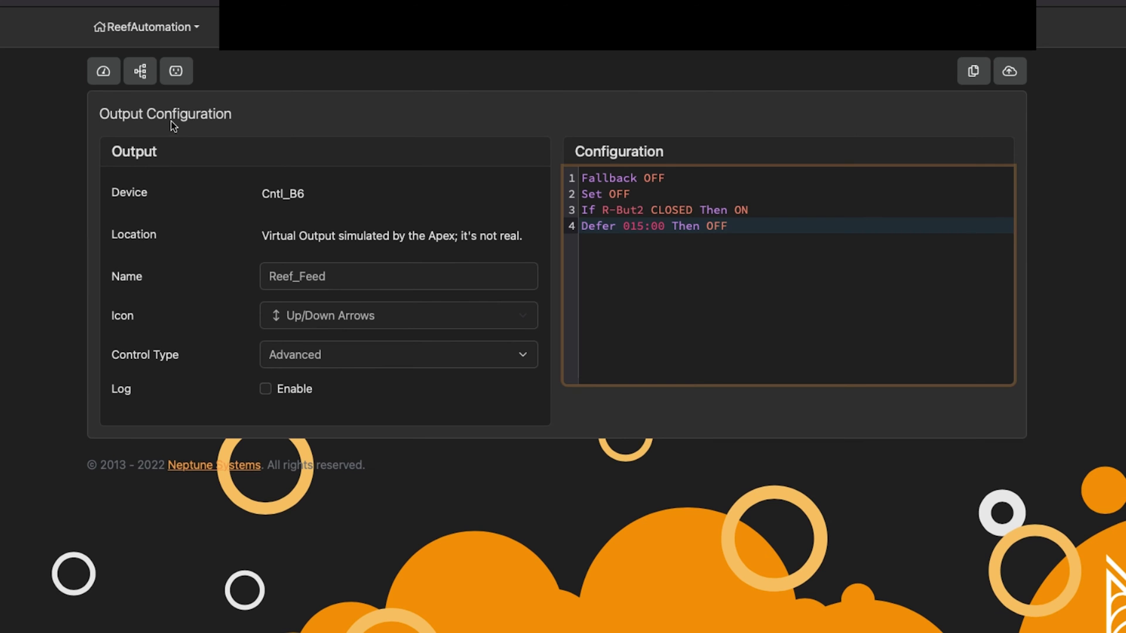
scroll(171, 120, up, 2)
click(181, 266)
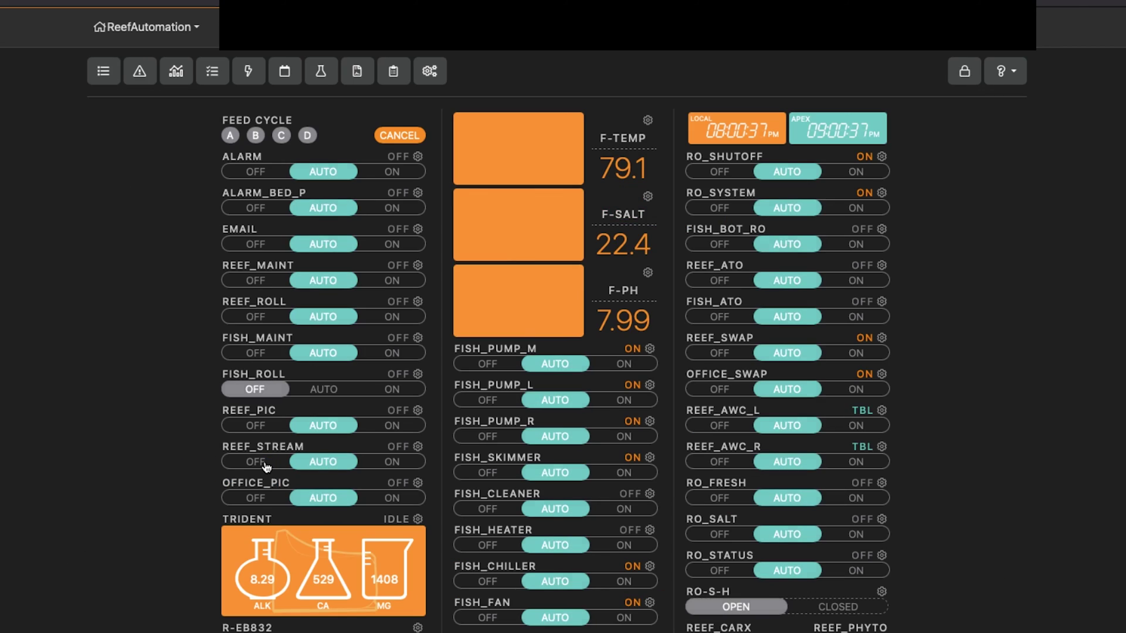
scroll(266, 467, down, 4)
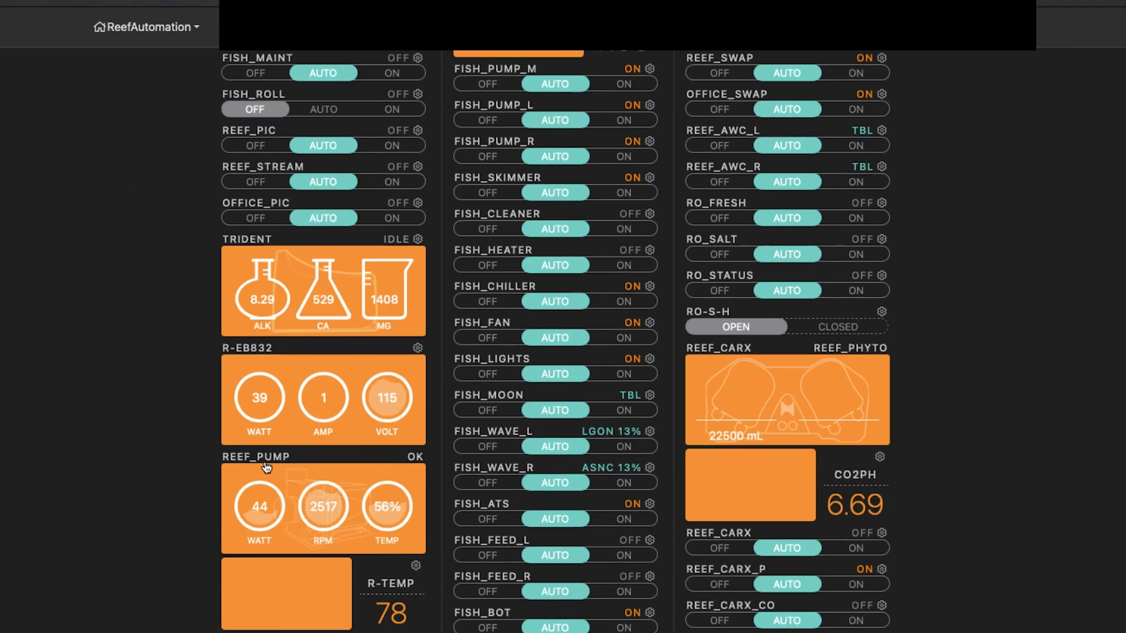
scroll(266, 467, down, 9)
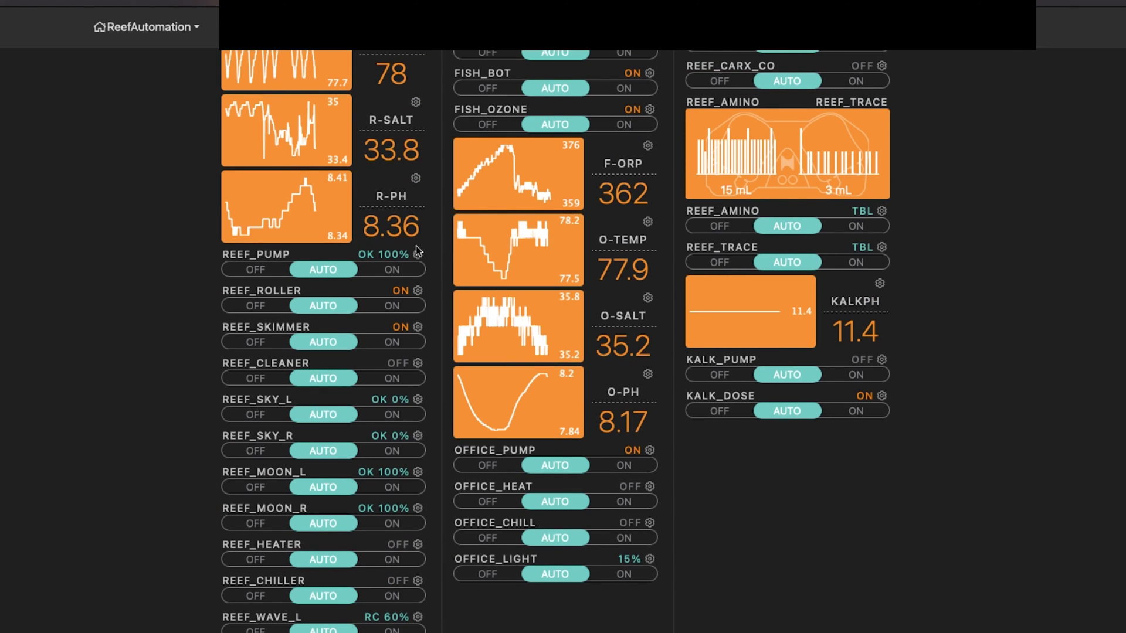
scroll(420, 254, up, 7)
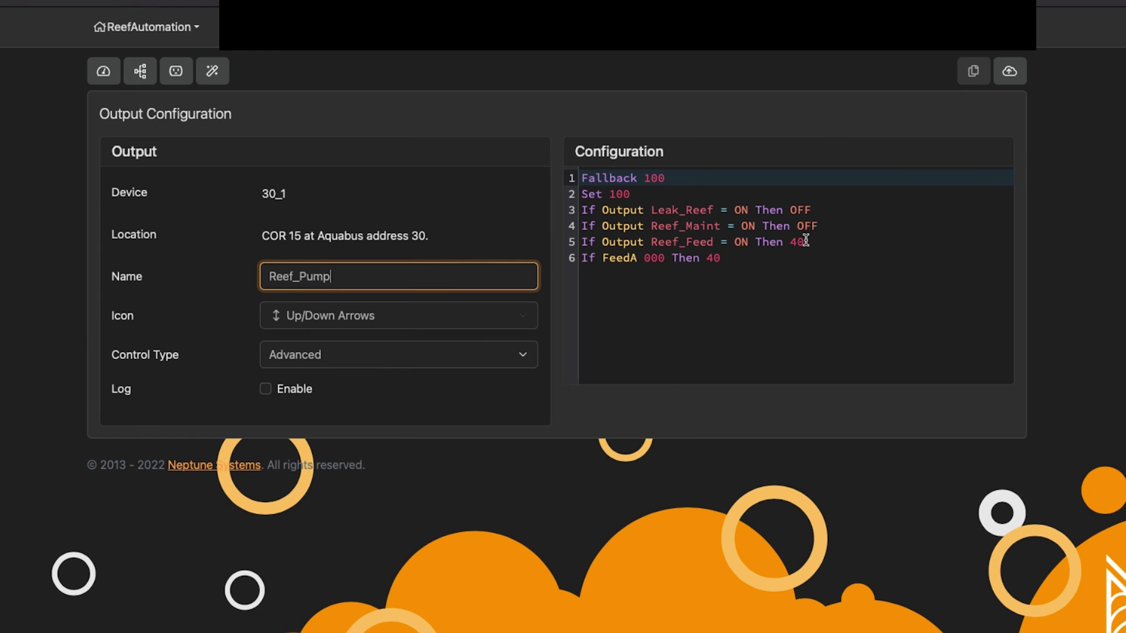
drag(803, 241, 603, 230)
click(575, 240)
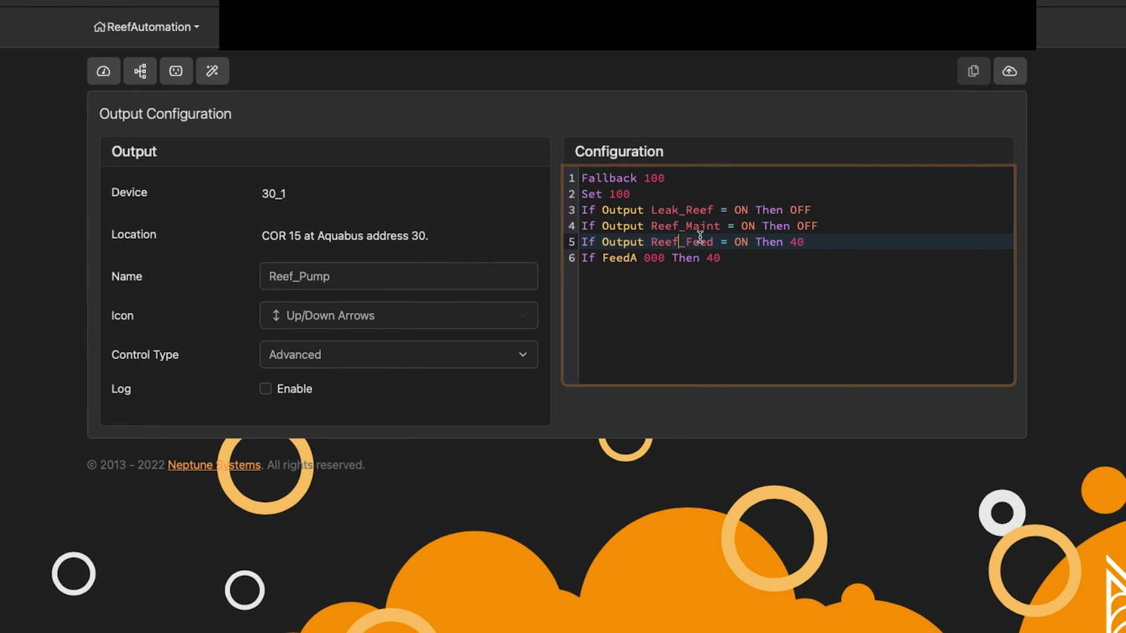
click(798, 240)
click(103, 71)
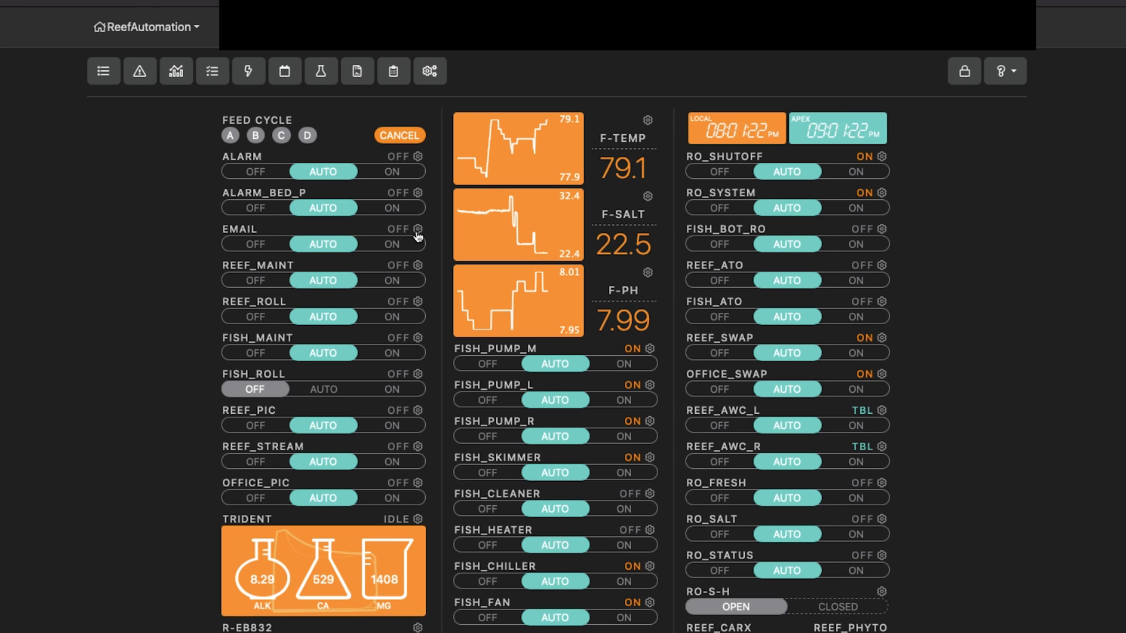
- Open the Email alert's code and review its Reef_Low, Reef_High and Fish_Low rules
click(417, 229)
scroll(752, 253, down, 15)
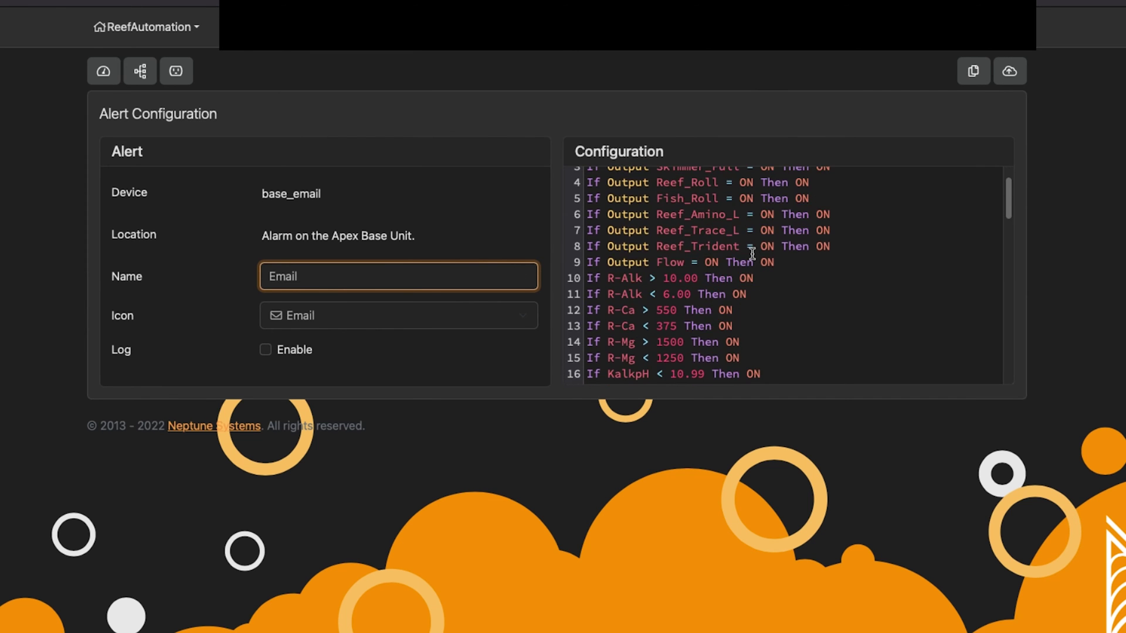
scroll(752, 253, down, 1)
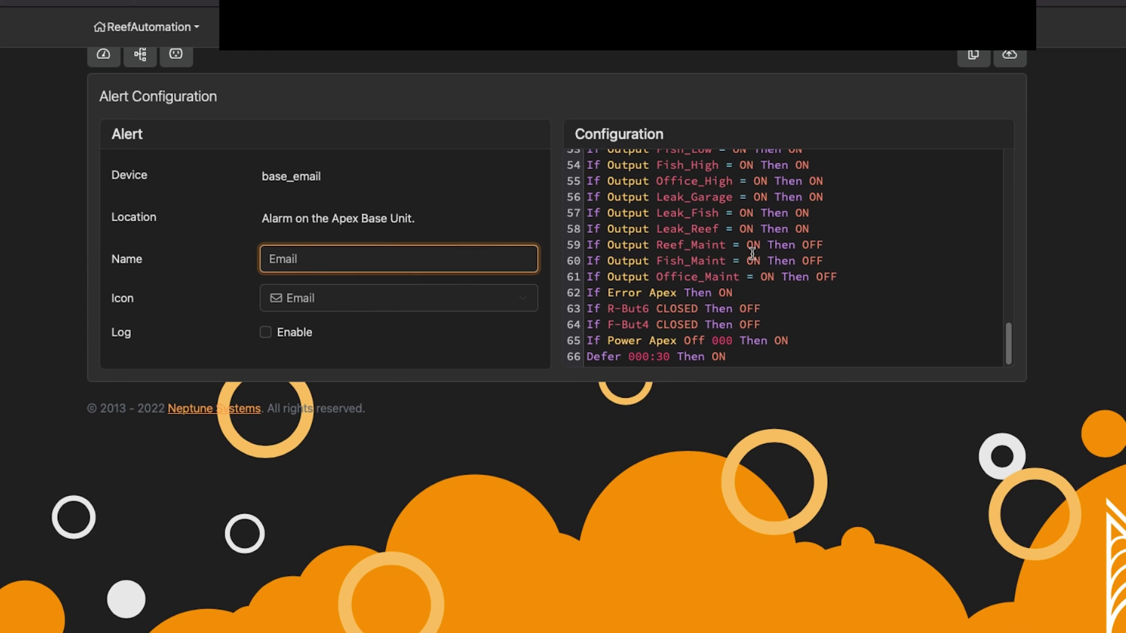
scroll(704, 281, up, 4)
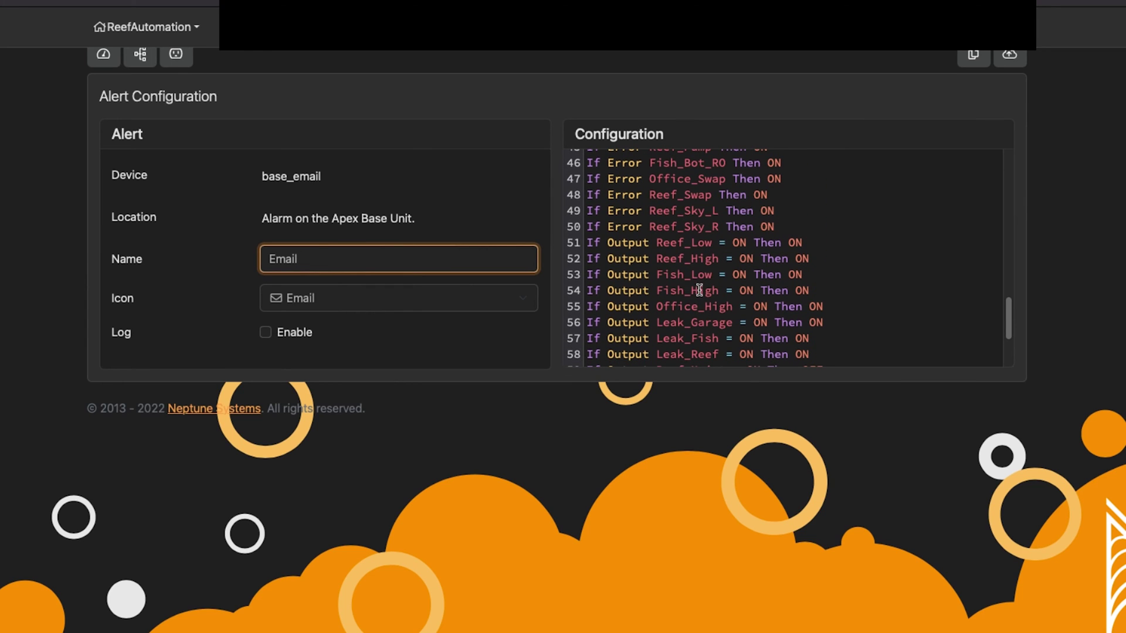
click(596, 243)
click(773, 243)
click(604, 256)
click(712, 259)
click(637, 276)
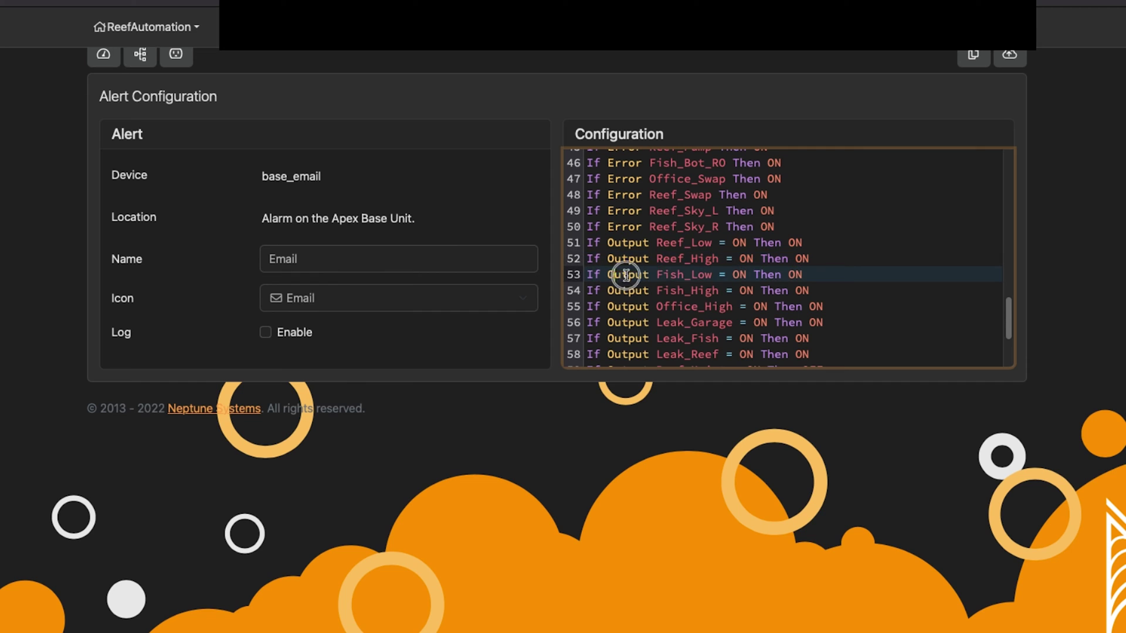
- Review the Leak_Fish, Leak_Reef, Office_Maint and Reef_Maint rules on lines 53–61
scroll(713, 276, down, 3)
scroll(713, 275, down, 2)
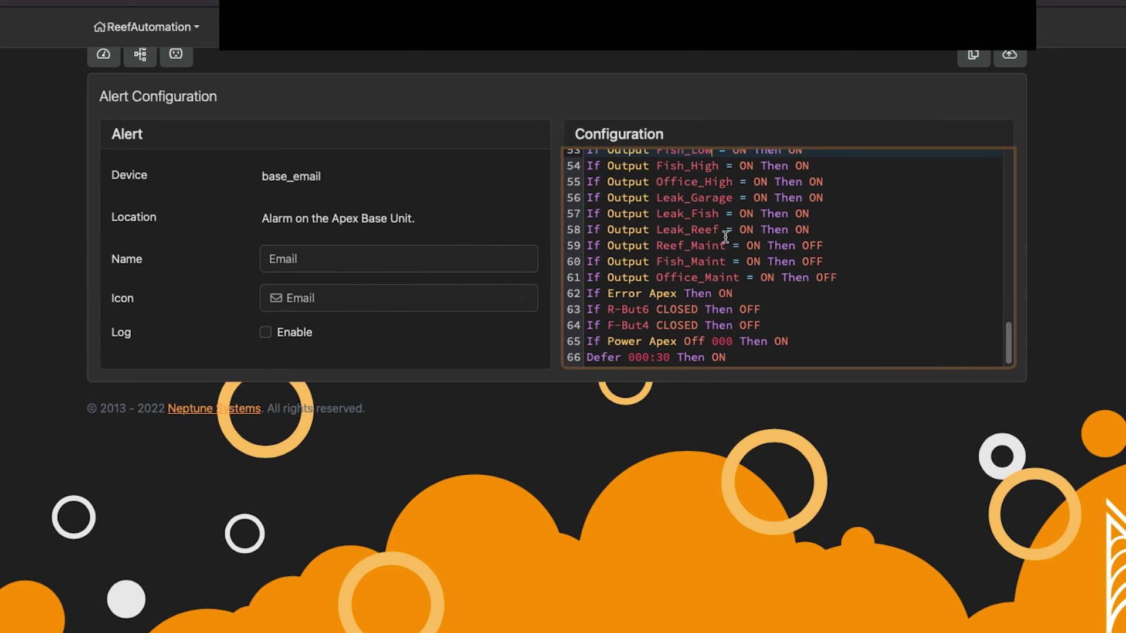
click(669, 213)
click(726, 214)
click(663, 231)
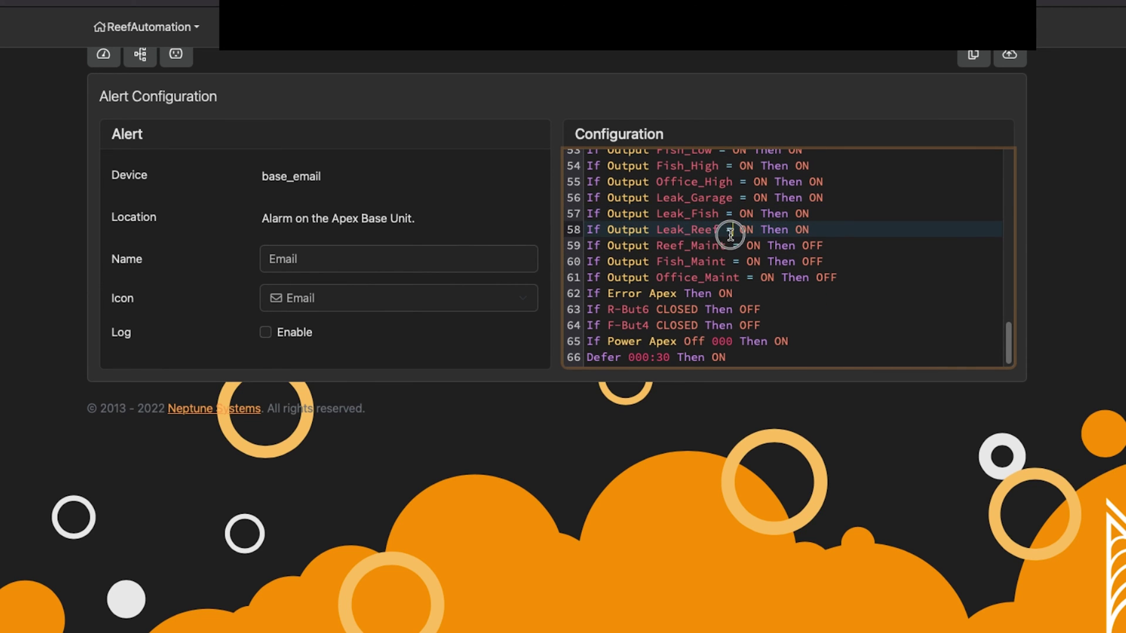
key(Down)
key(Down)
key(Down)
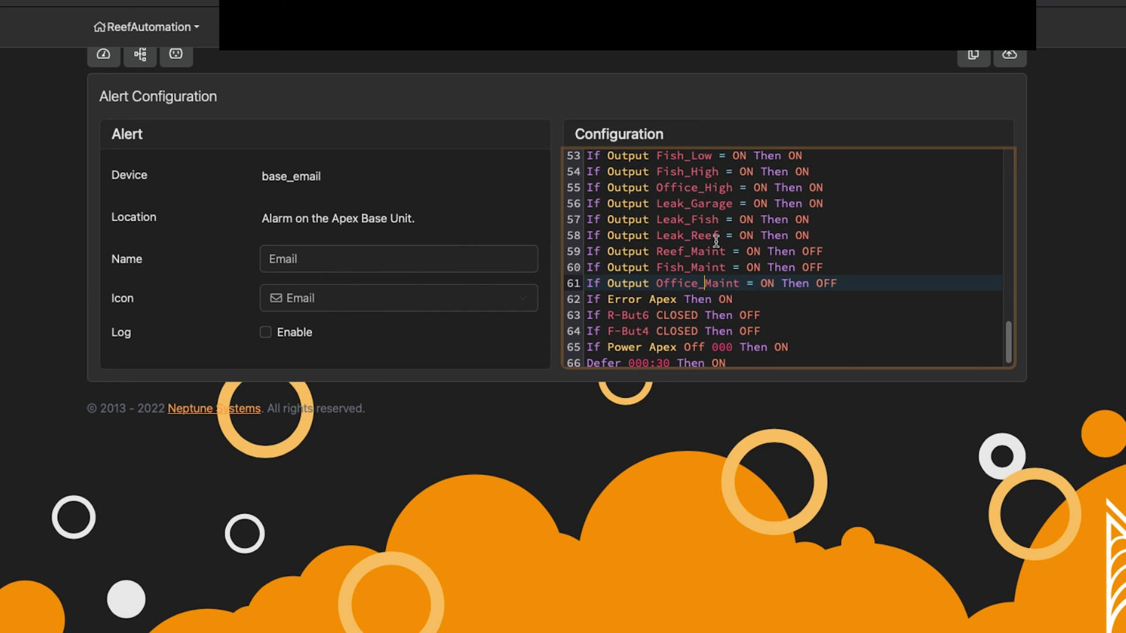
drag(854, 279, 578, 156)
click(683, 189)
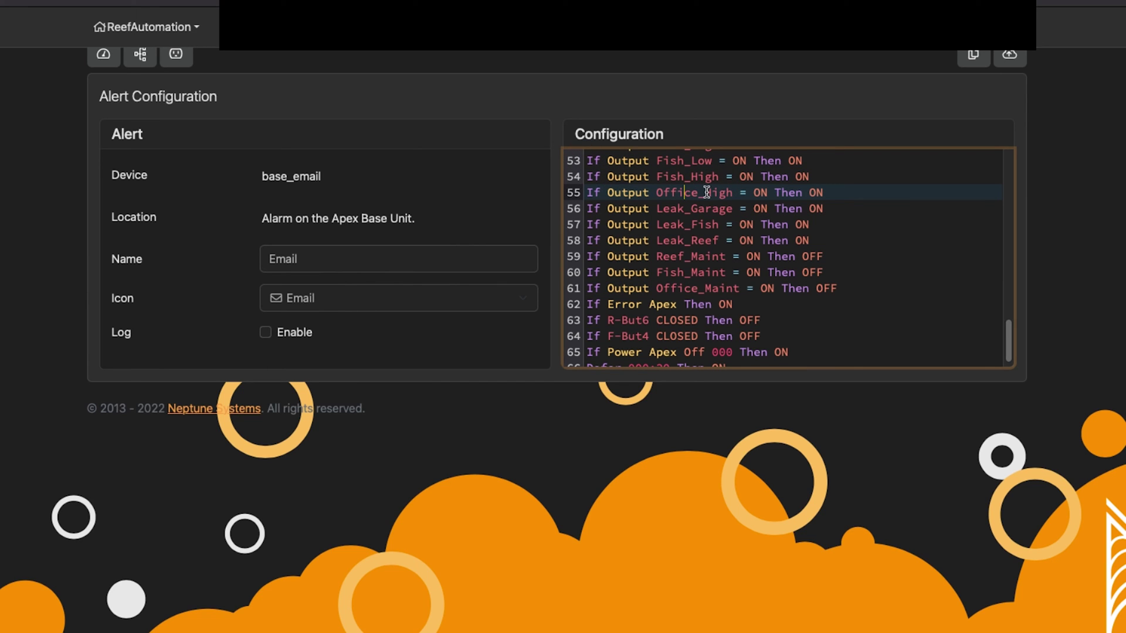
click(683, 226)
click(701, 253)
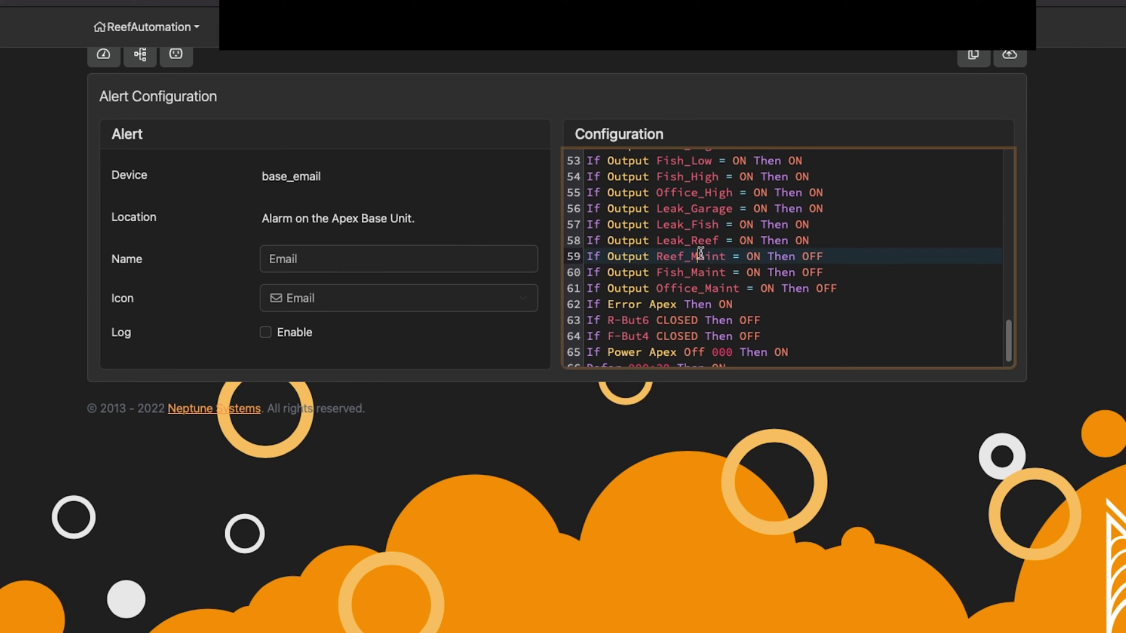
- Recheck the Leak_Fish, Leak_Reef and line-59 Reef_Maint rules, then show the Outputs list
scroll(706, 235, down, 1)
scroll(706, 235, up, 1)
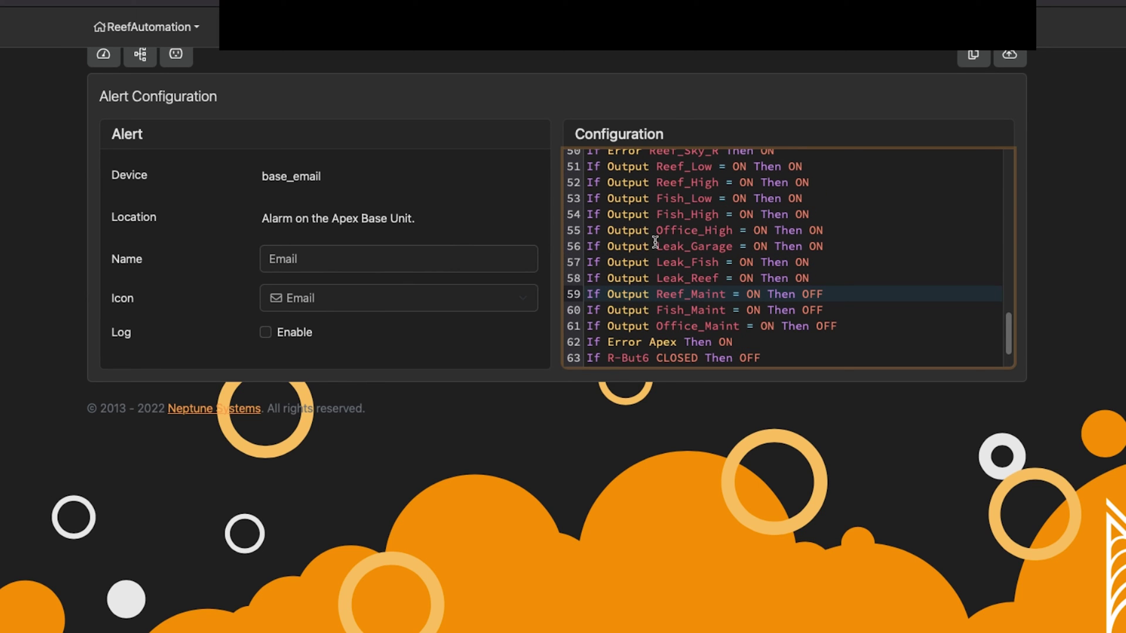
click(654, 273)
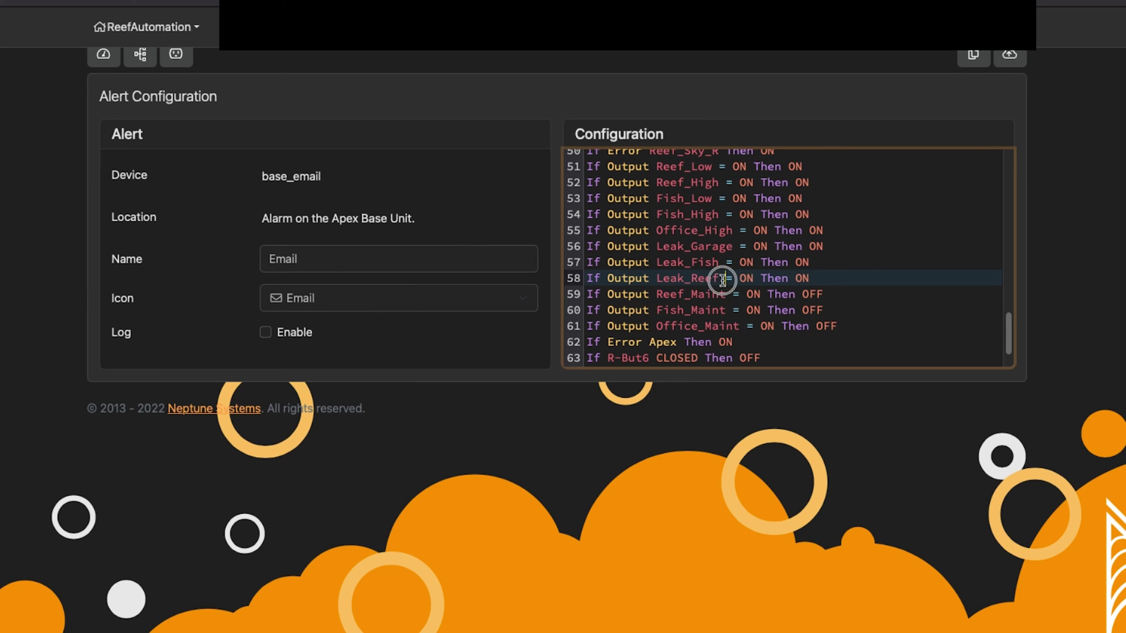
drag(821, 278, 579, 258)
key(Down)
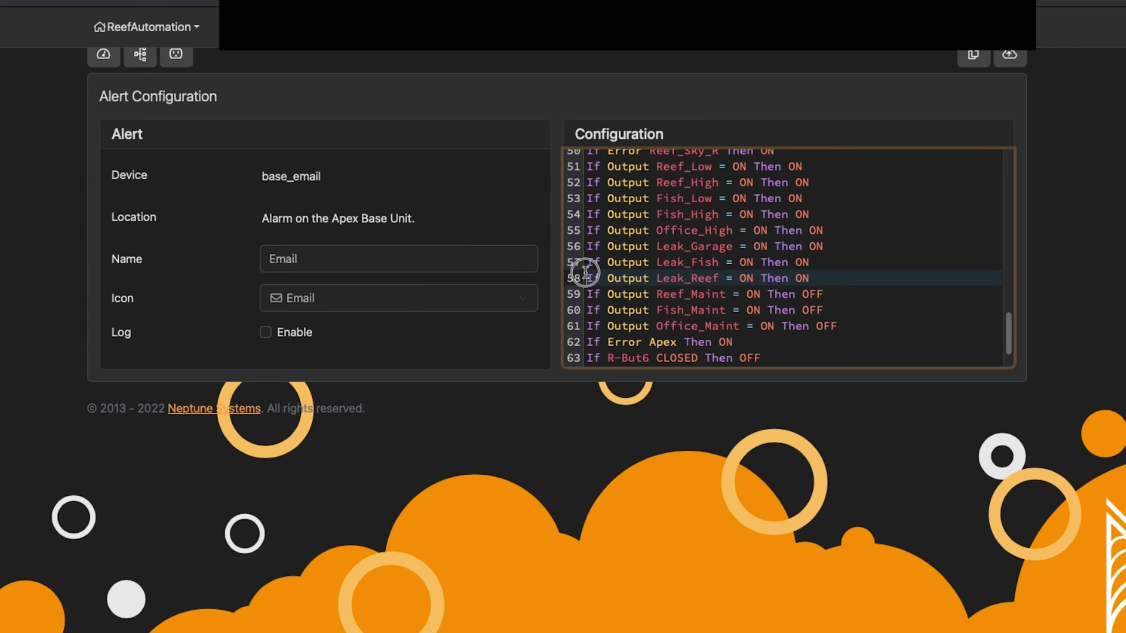
click(701, 294)
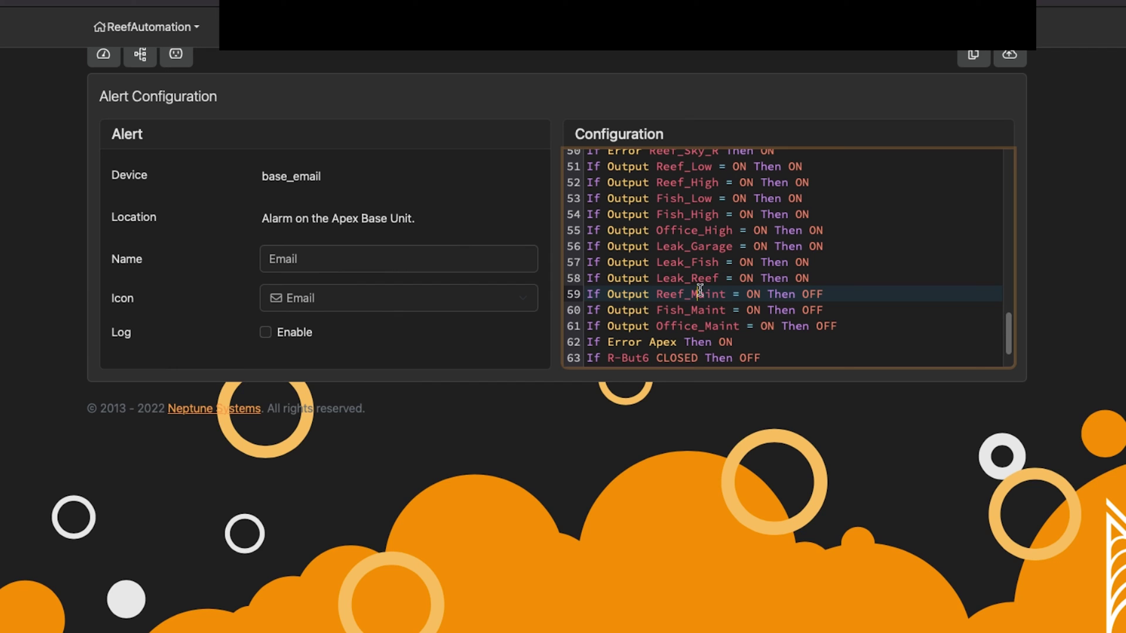
click(704, 279)
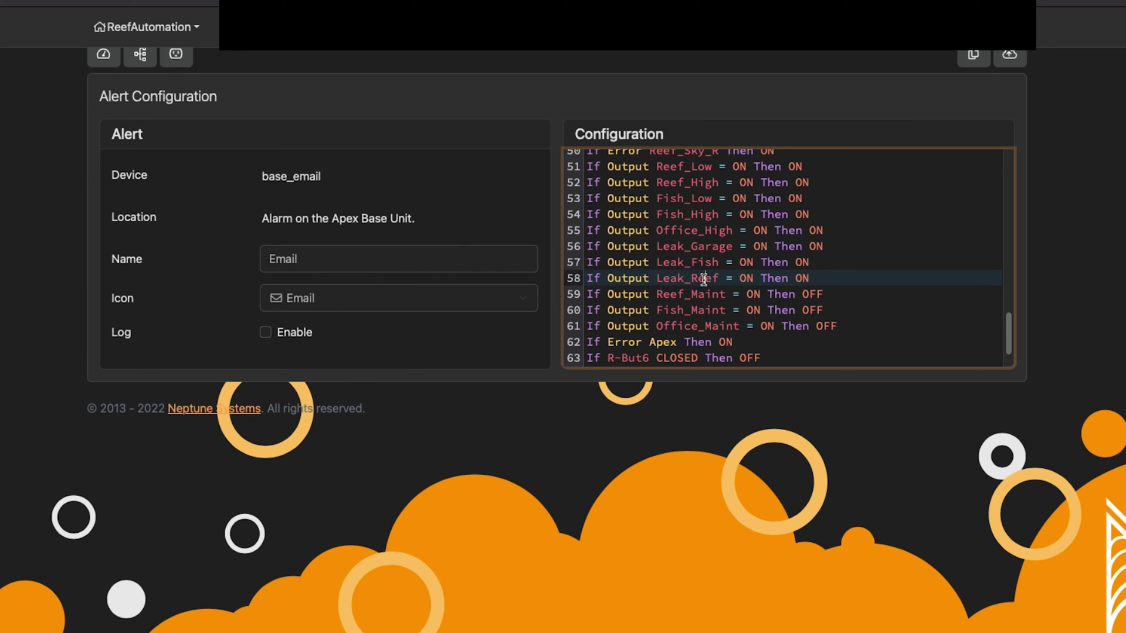
click(176, 59)
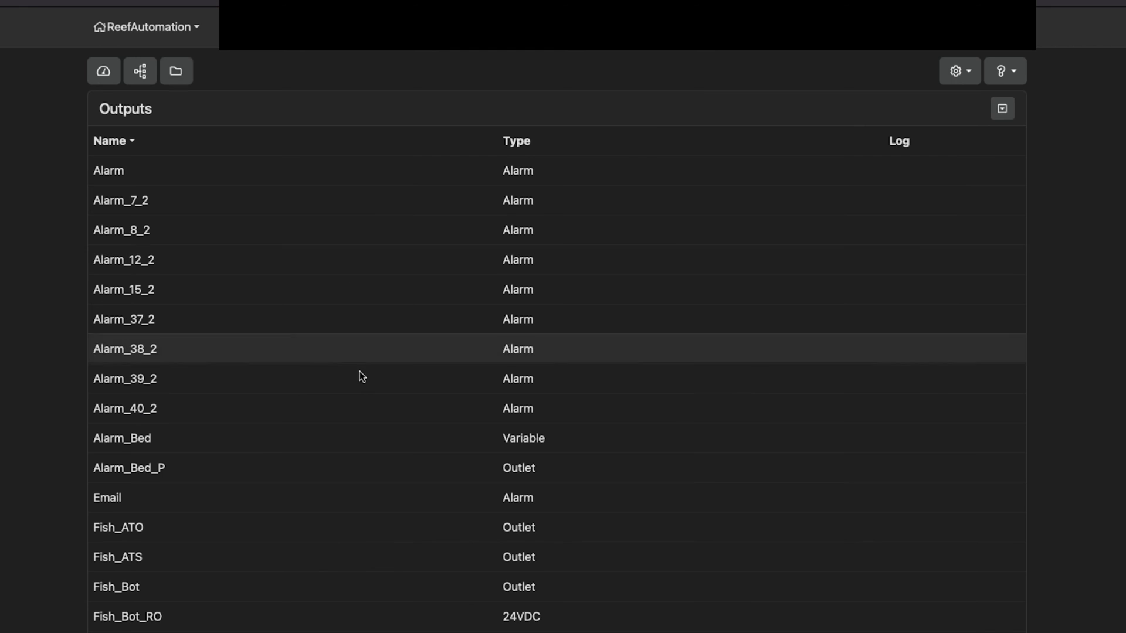
- Open Leak_Reef's code, check its R-Lk1–R-Lk4 rules and 000:10 defer, then return to the dashboard
scroll(305, 478, down, 20)
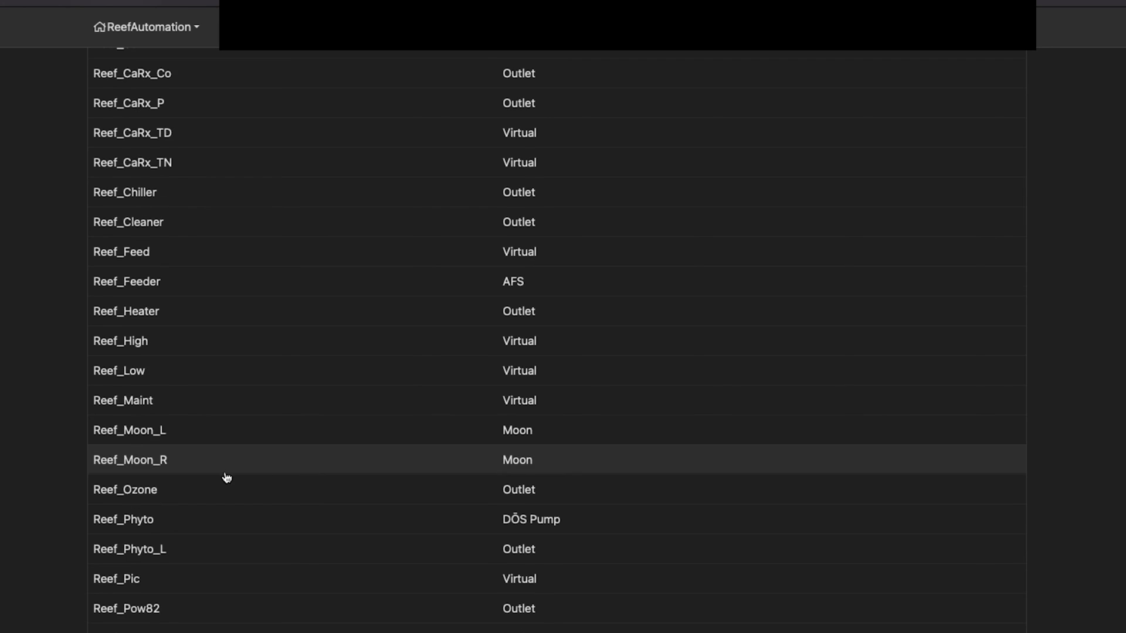
scroll(211, 334, down, 20)
scroll(211, 334, up, 20)
scroll(211, 335, up, 9)
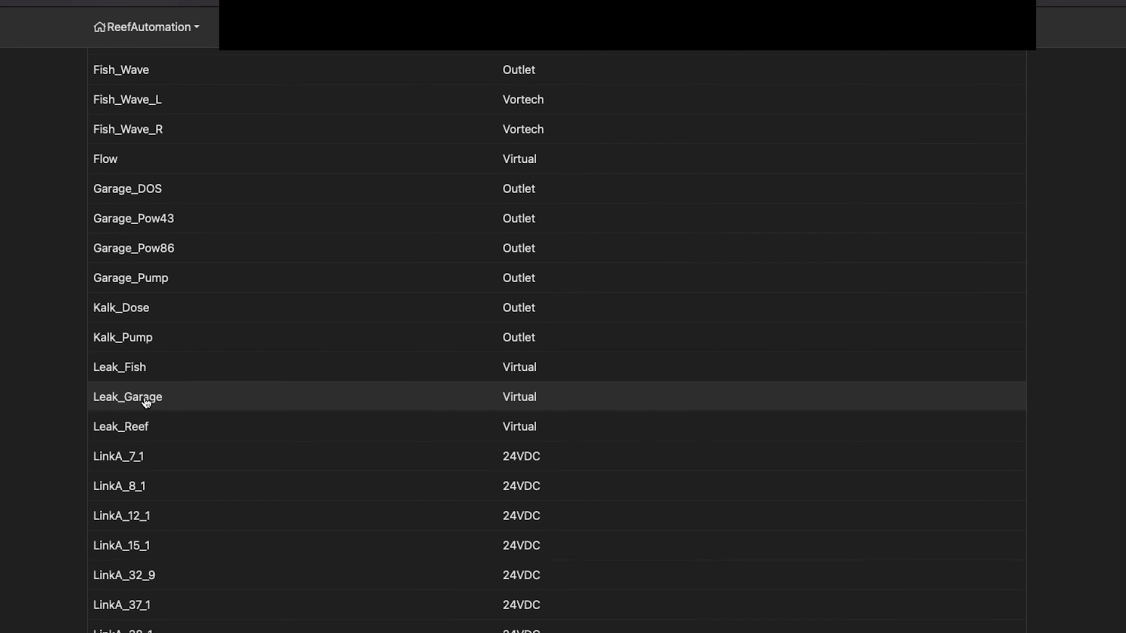
click(143, 428)
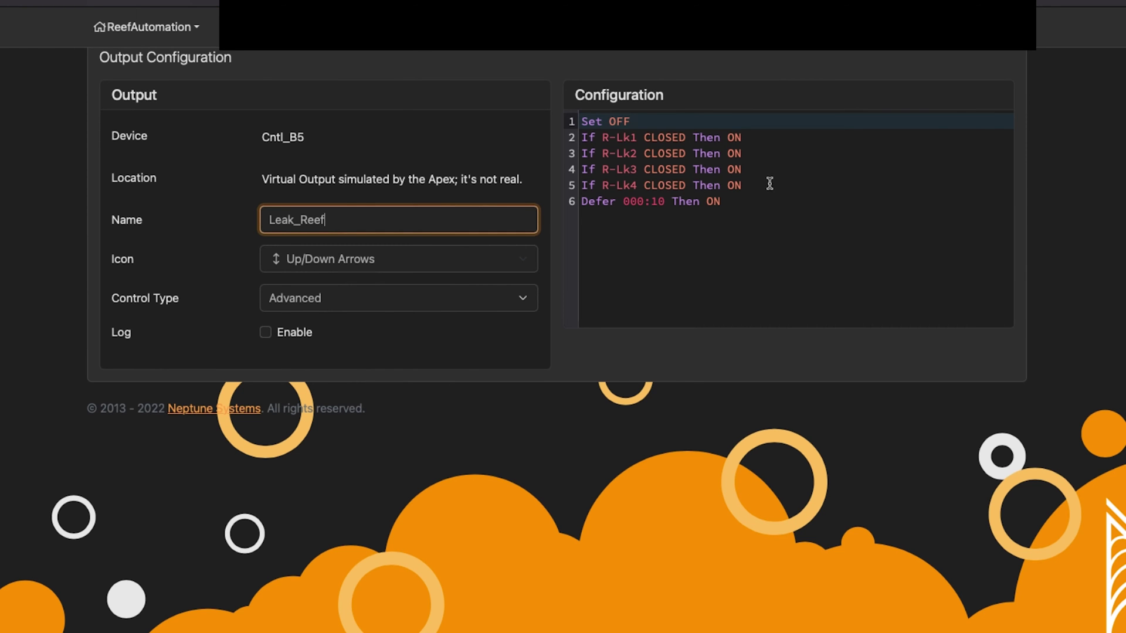
drag(743, 185, 579, 135)
mouse_move(748, 186)
mouse_down()
mouse_move(582, 134)
mouse_move(751, 184)
mouse_up()
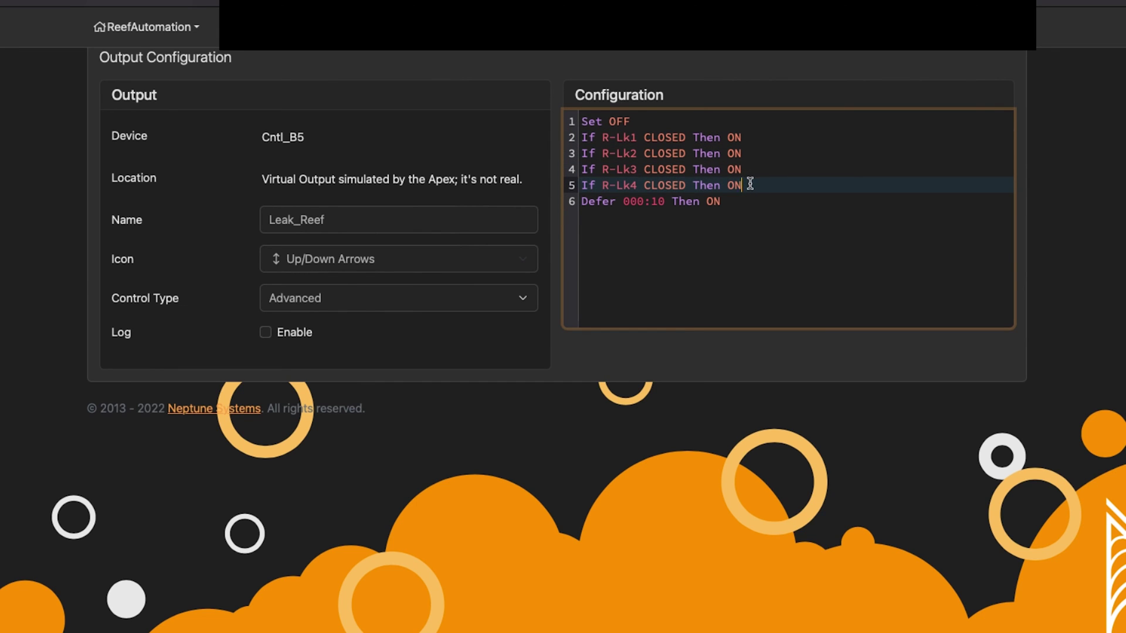
click(732, 202)
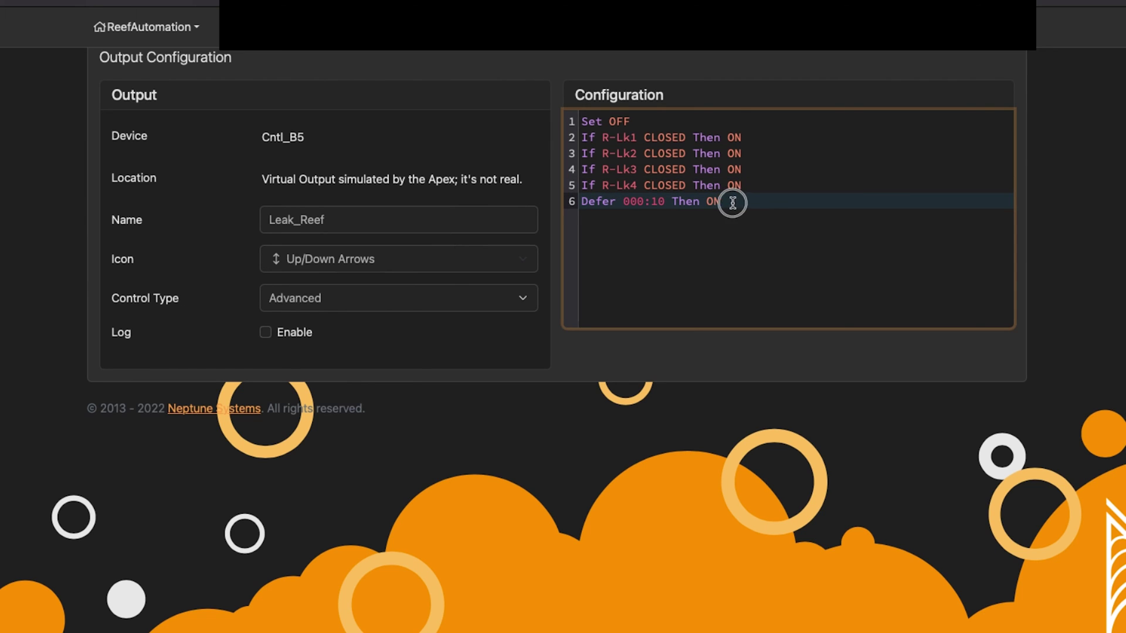
click(583, 183)
click(574, 197)
scroll(170, 88, up, 2)
click(97, 75)
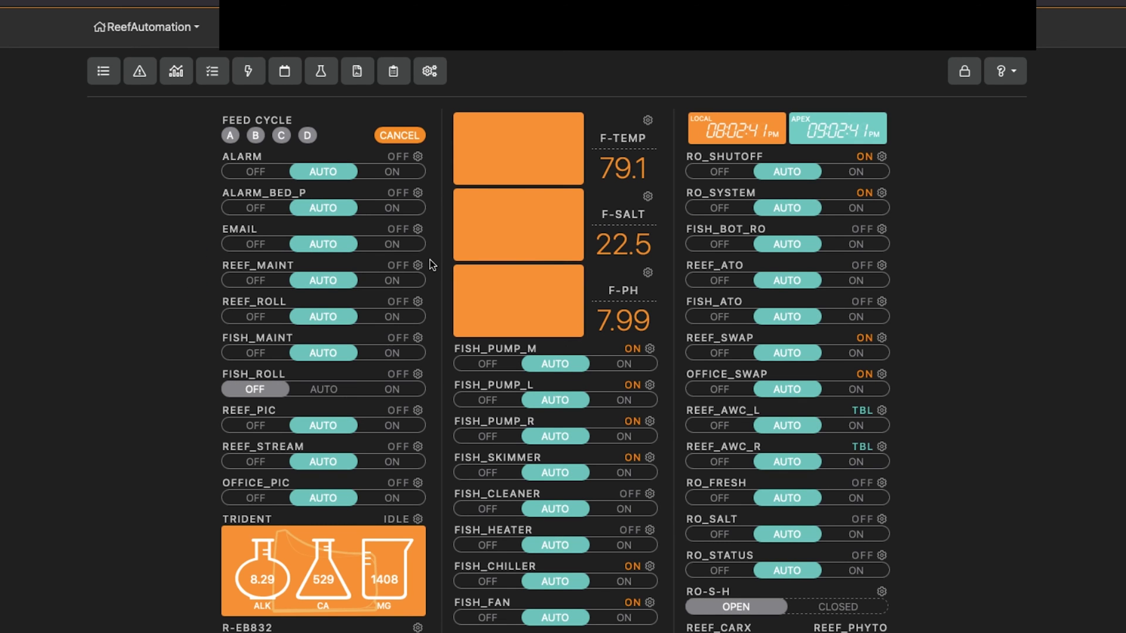
- Open the Email alert's code, checking the Reef_High rule on line 52 and the final Defer line
click(417, 229)
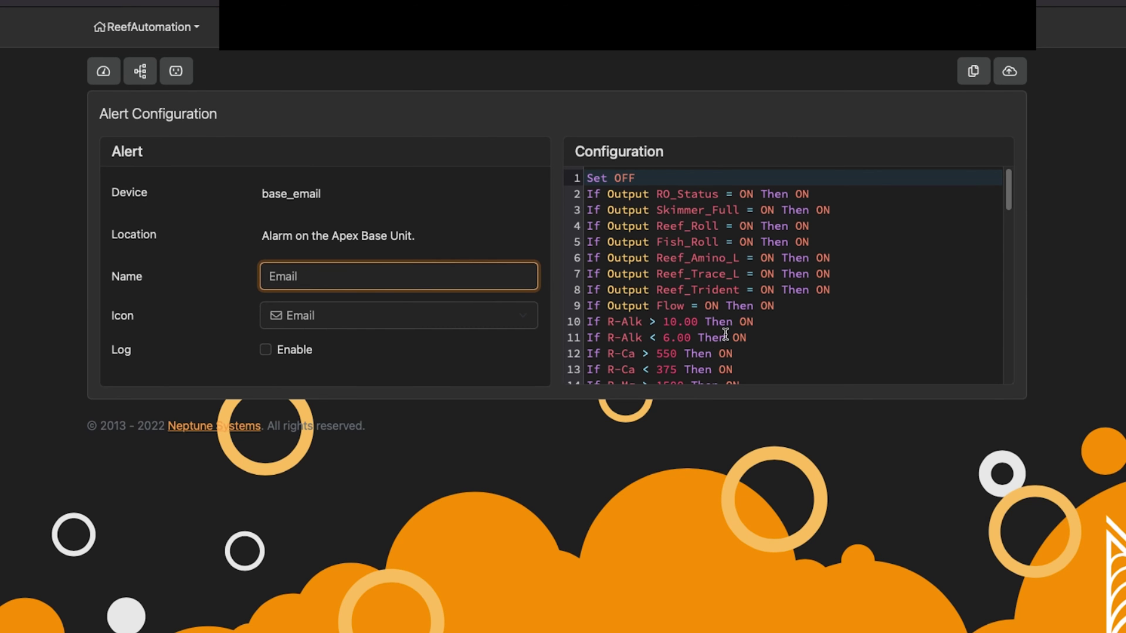
scroll(726, 335, down, 12)
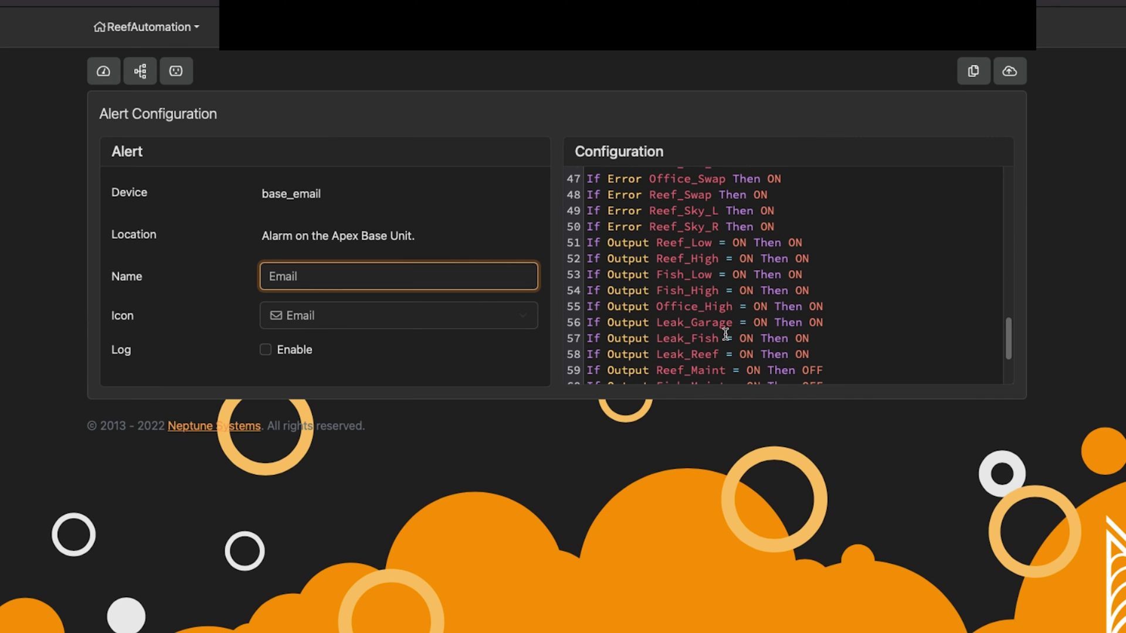
click(804, 259)
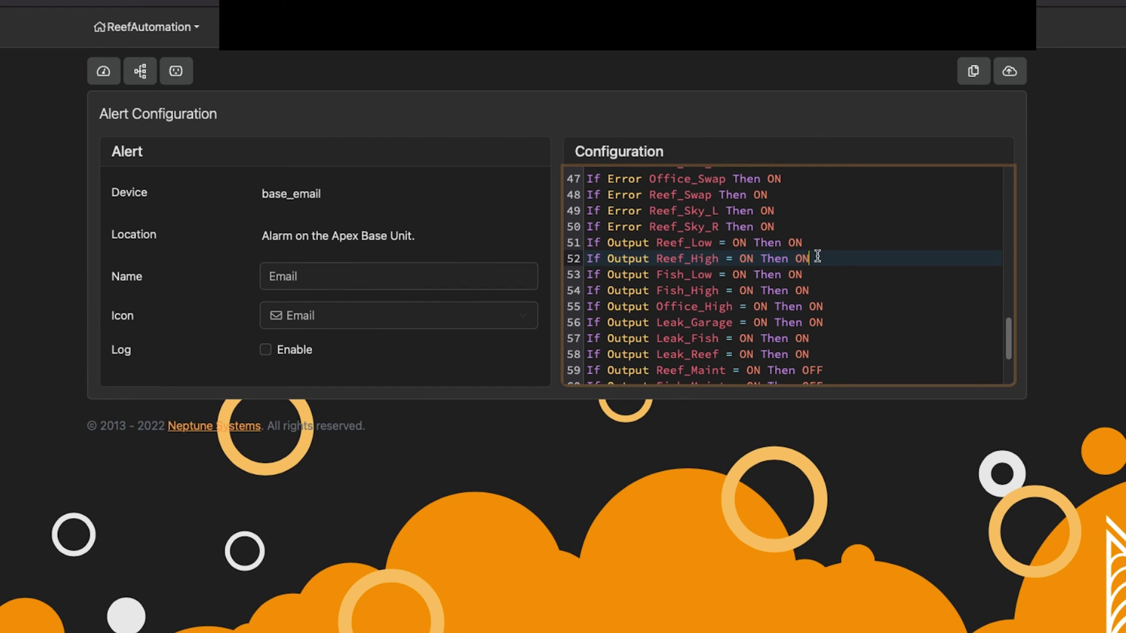
scroll(816, 256, down, 3)
click(667, 355)
click(587, 354)
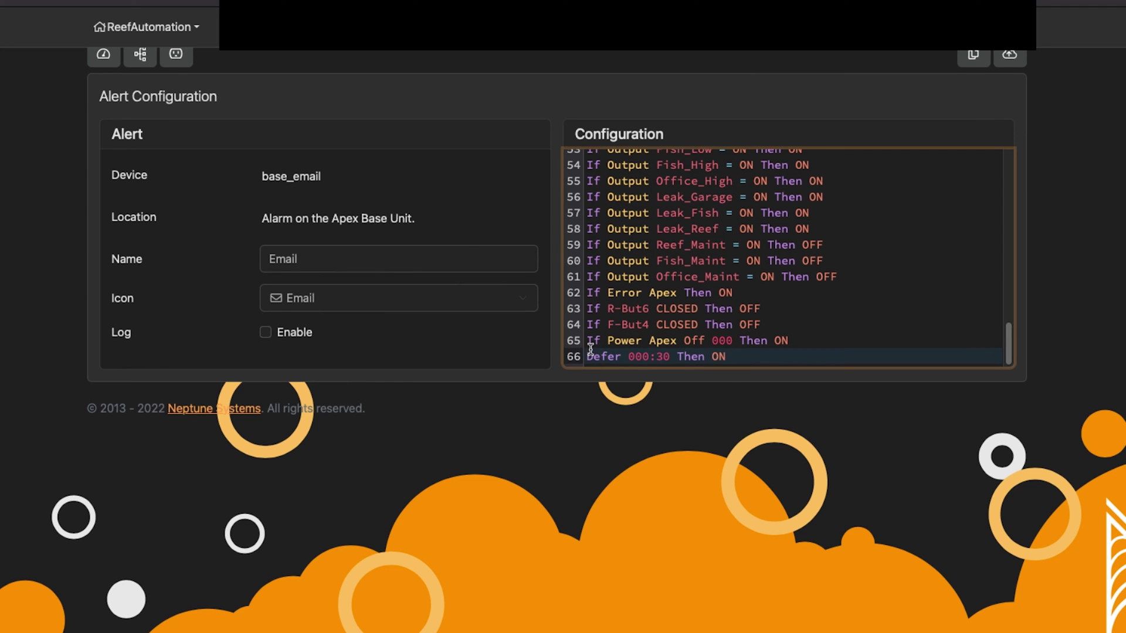
- Scroll back to mark the line-52 Reef_High rule, then show the Outputs list
scroll(834, 228, up, 5)
scroll(779, 285, up, 3)
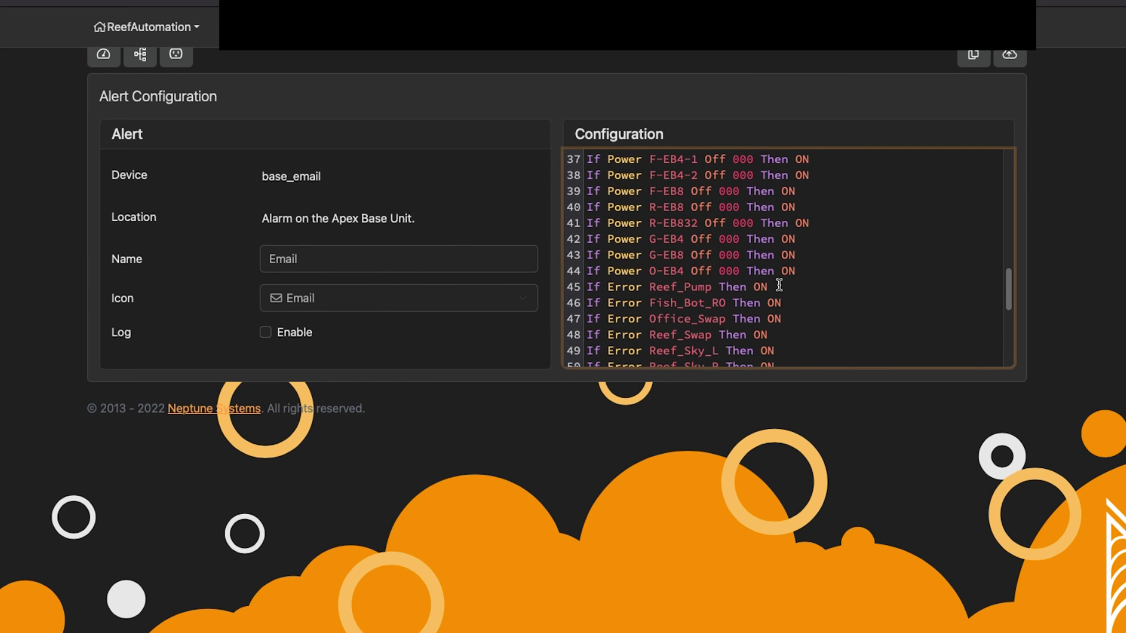
scroll(780, 283, up, 3)
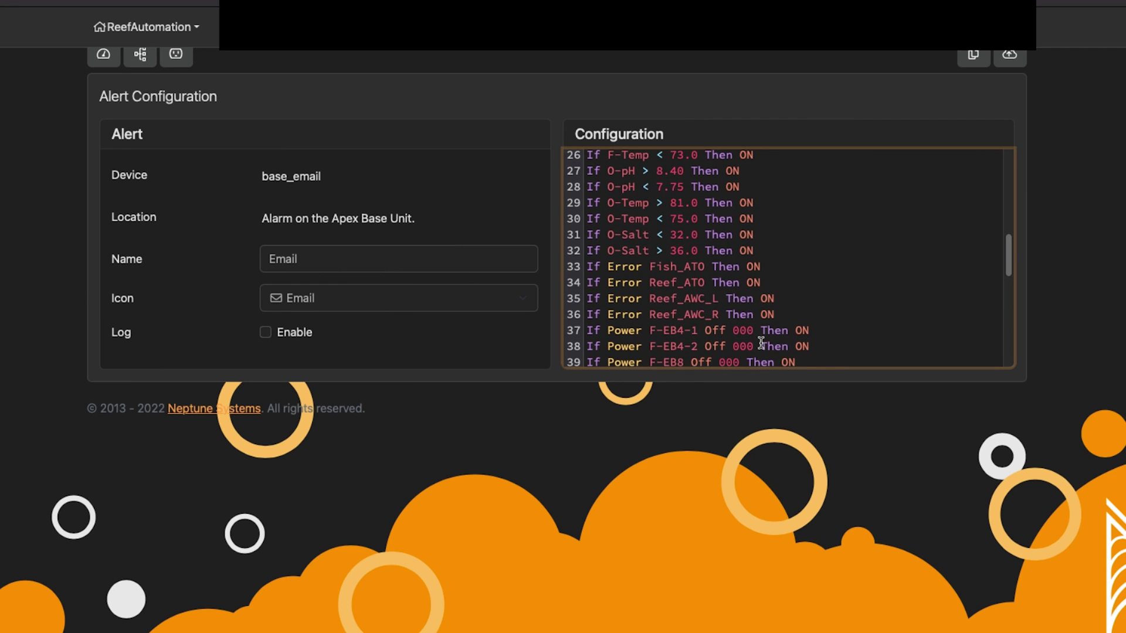
scroll(761, 343, down, 2)
scroll(761, 343, down, 5)
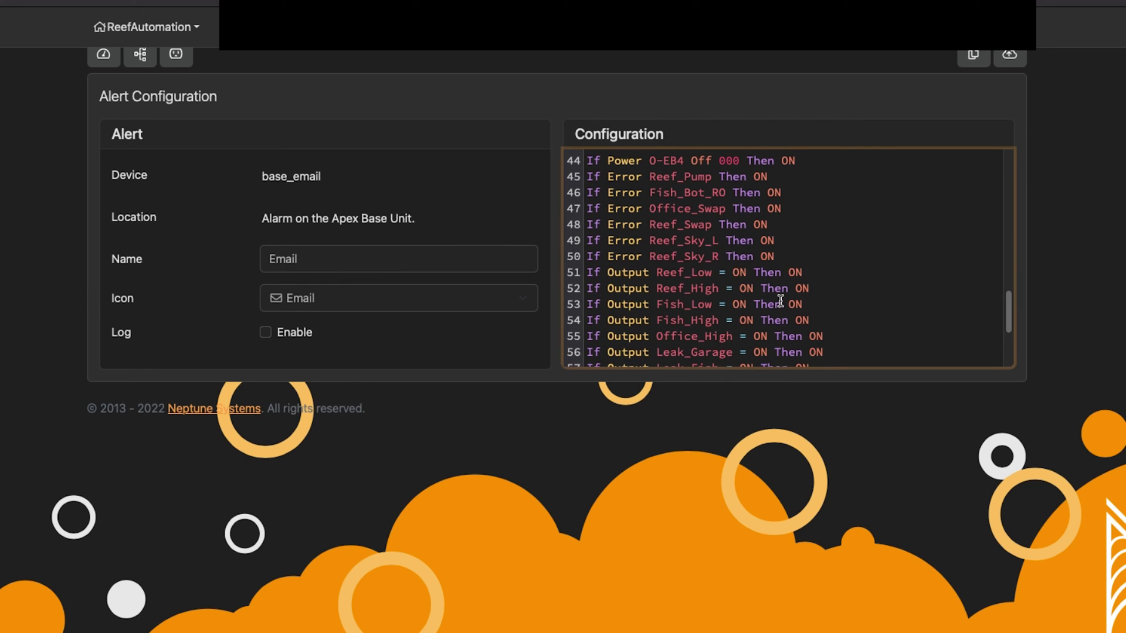
click(813, 287)
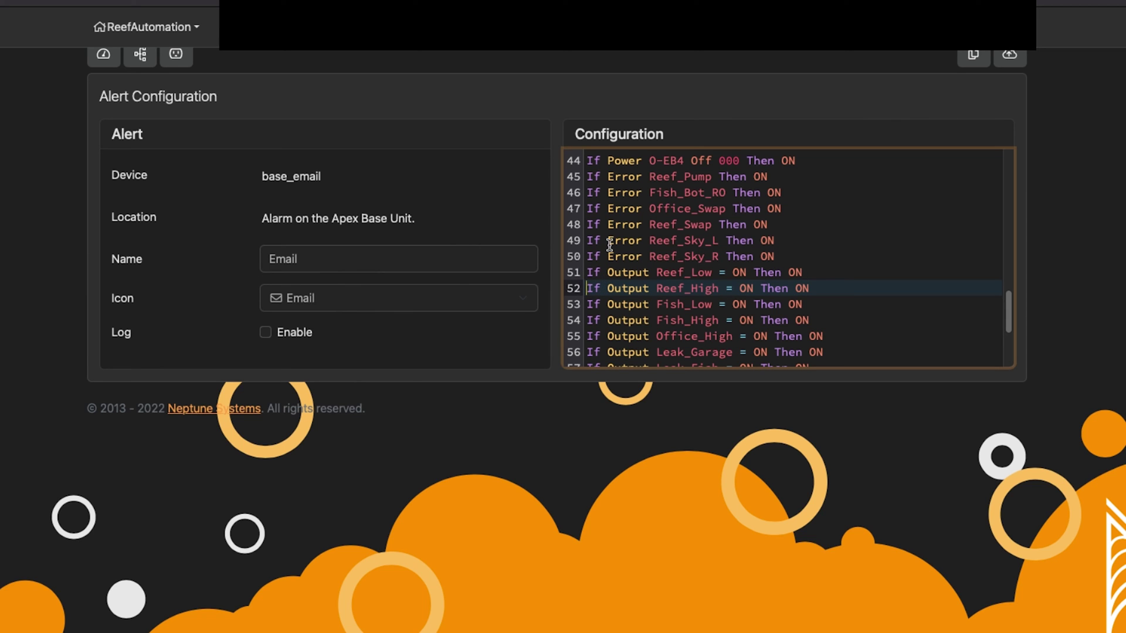
click(159, 54)
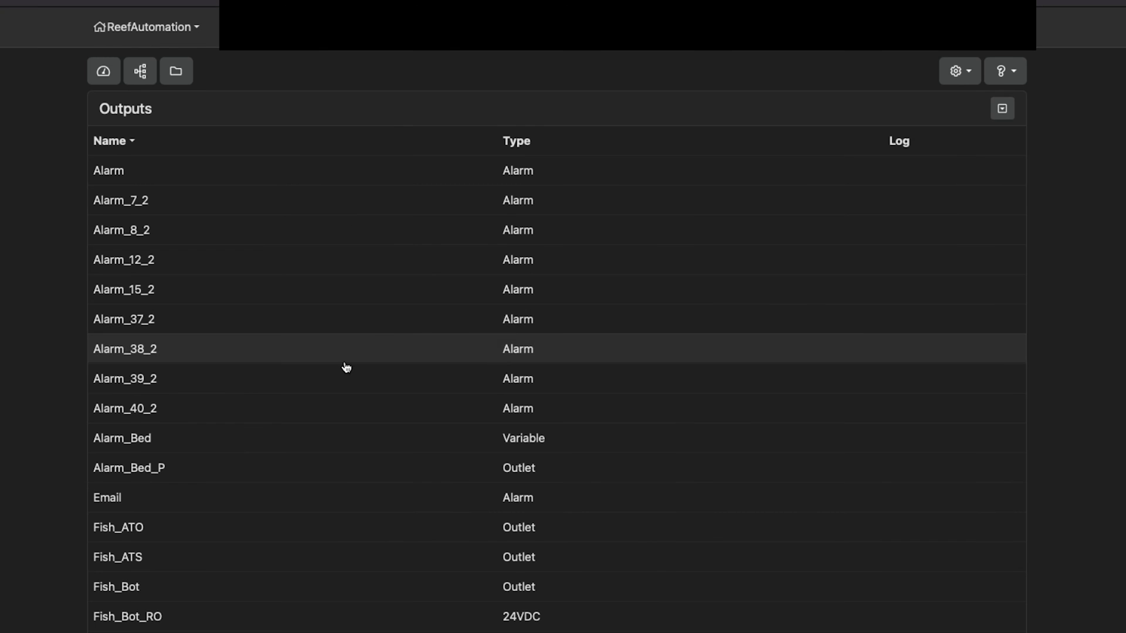
- Inspect Reef_High's code and the defer time on line 6
scroll(344, 369, down, 20)
scroll(320, 414, down, 8)
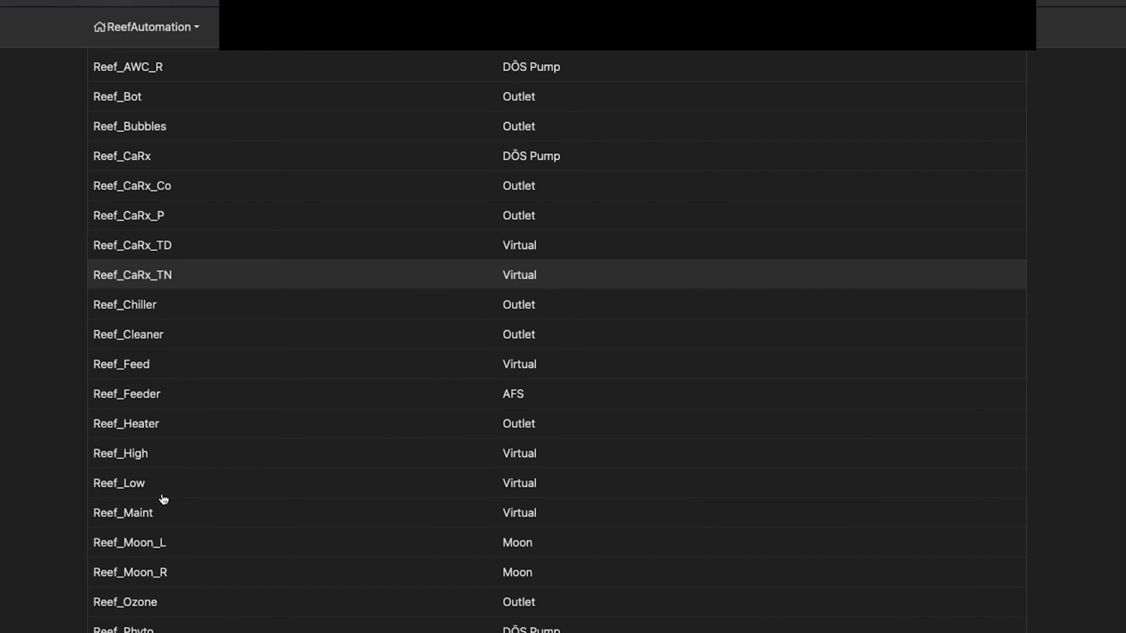
scroll(198, 493, up, 3)
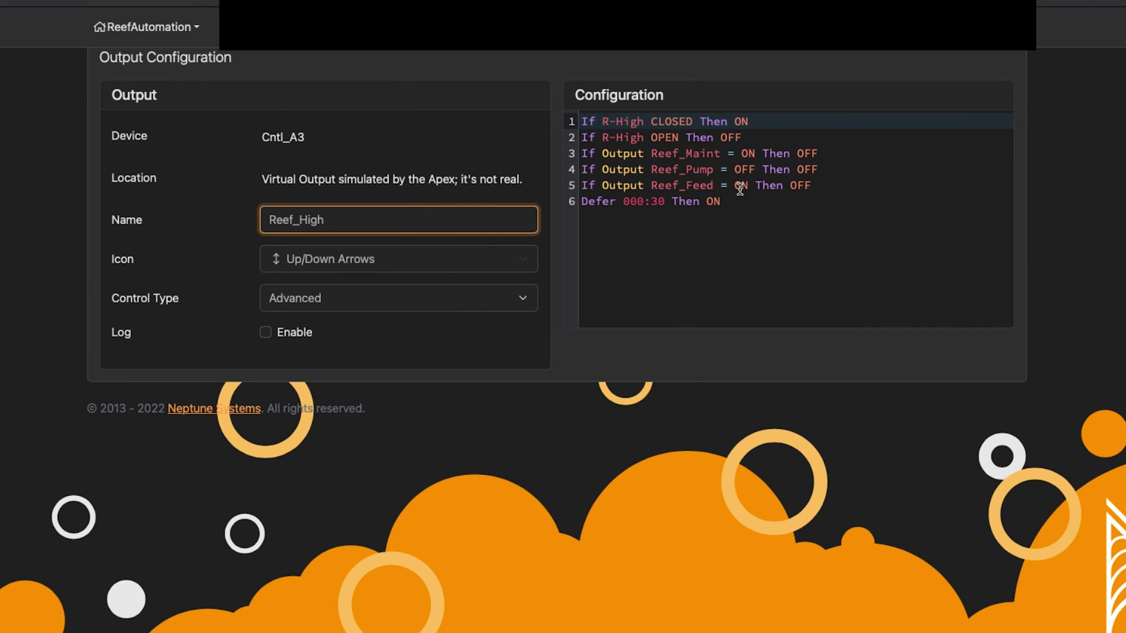
click(649, 189)
click(650, 202)
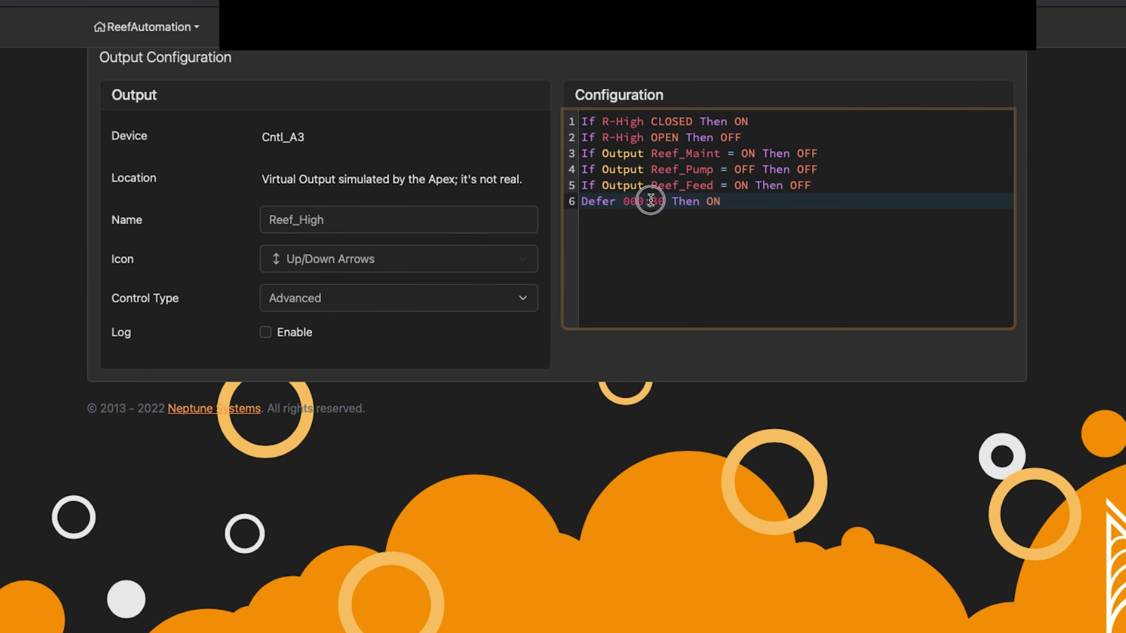
click(745, 198)
click(603, 184)
click(570, 201)
click(726, 205)
- Retype the defer time's last digit as 0 so line 6 keeps Defer 000:30
click(665, 201)
key(BackSpace)
text(0)
click(738, 206)
click(653, 202)
scroll(656, 202, up, 1)
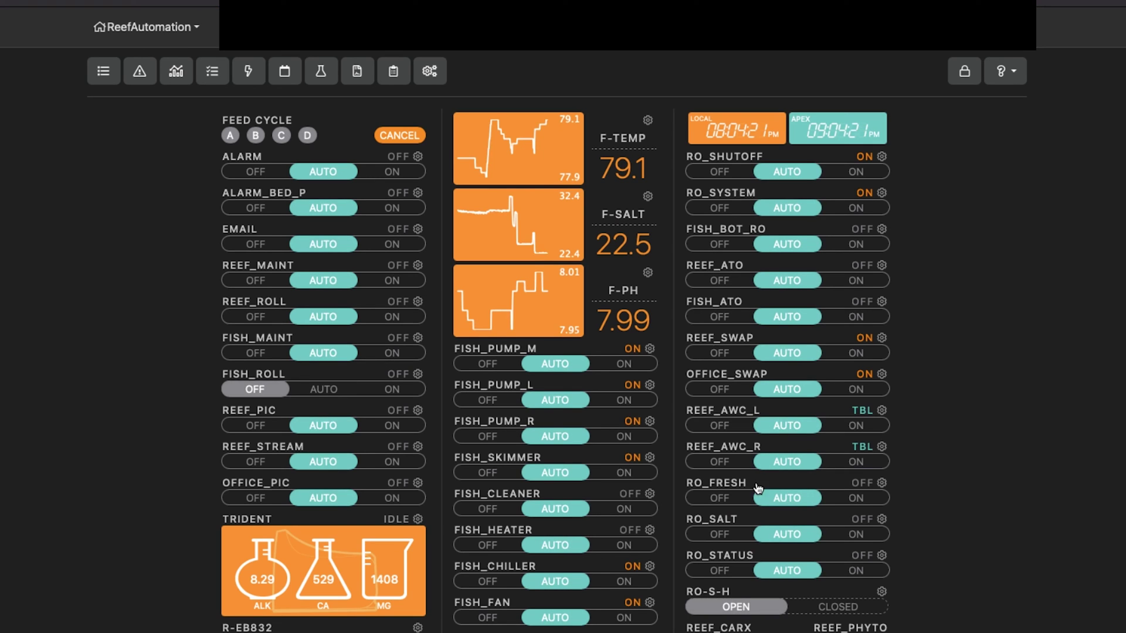
- Open the Email alert's configuration and select the Reef_Amino_L through Reef_Trident rules
click(417, 229)
scroll(683, 277, down, 1)
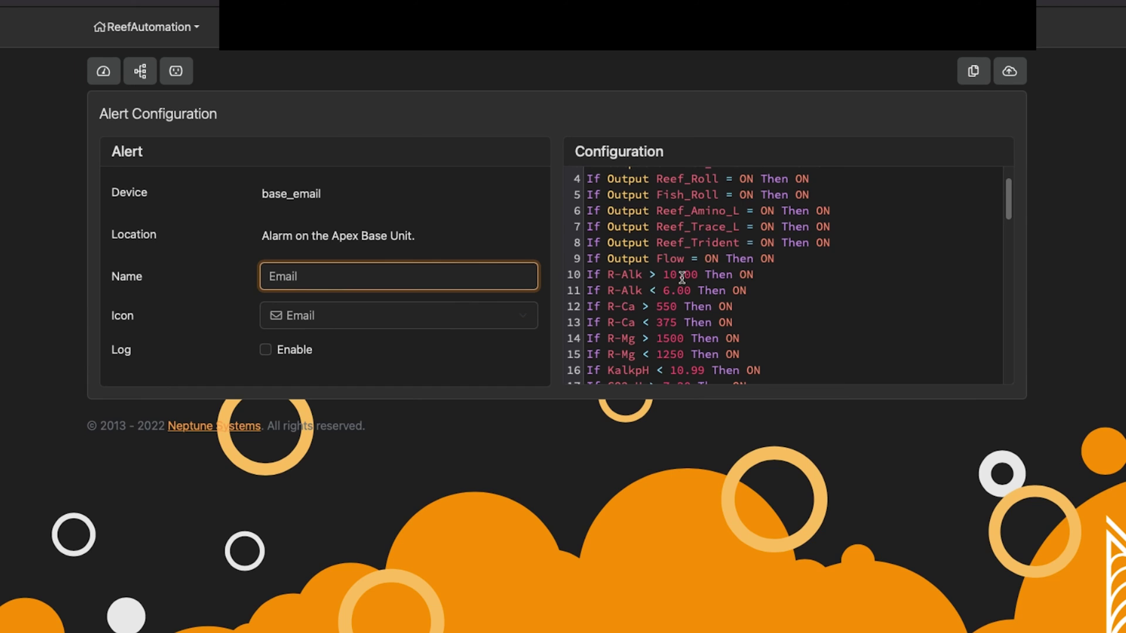
scroll(704, 276, up, 1)
drag(833, 293, 600, 260)
click(599, 260)
click(693, 279)
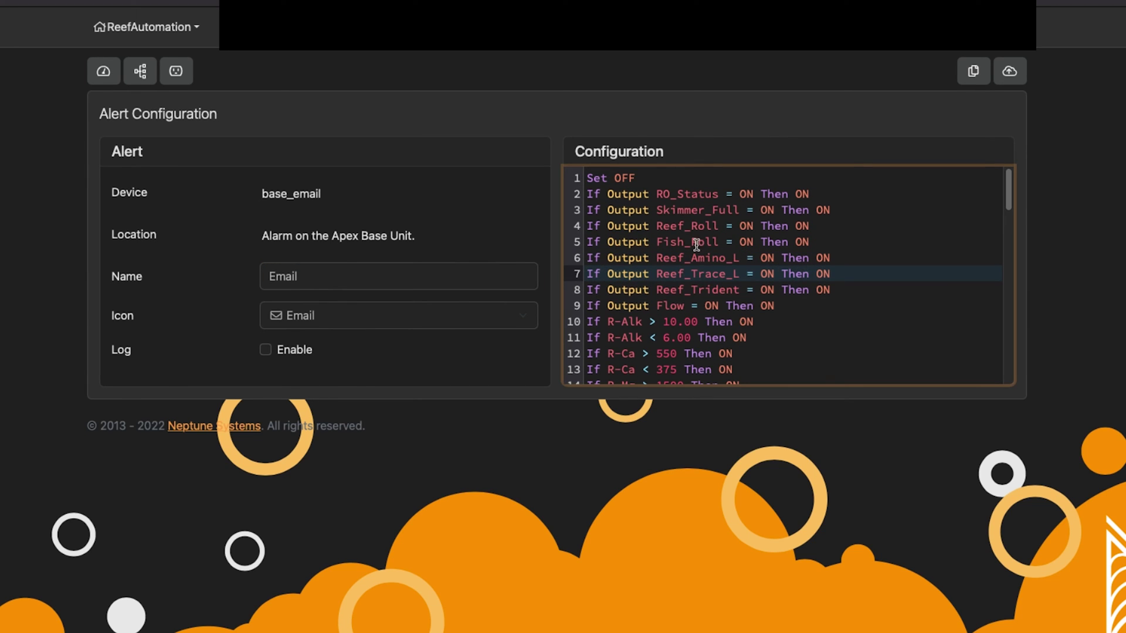
- Step through the Skimmer_Full, Reef_Roll and Fish_Roll rules down to Reef_Trident
click(695, 210)
click(702, 208)
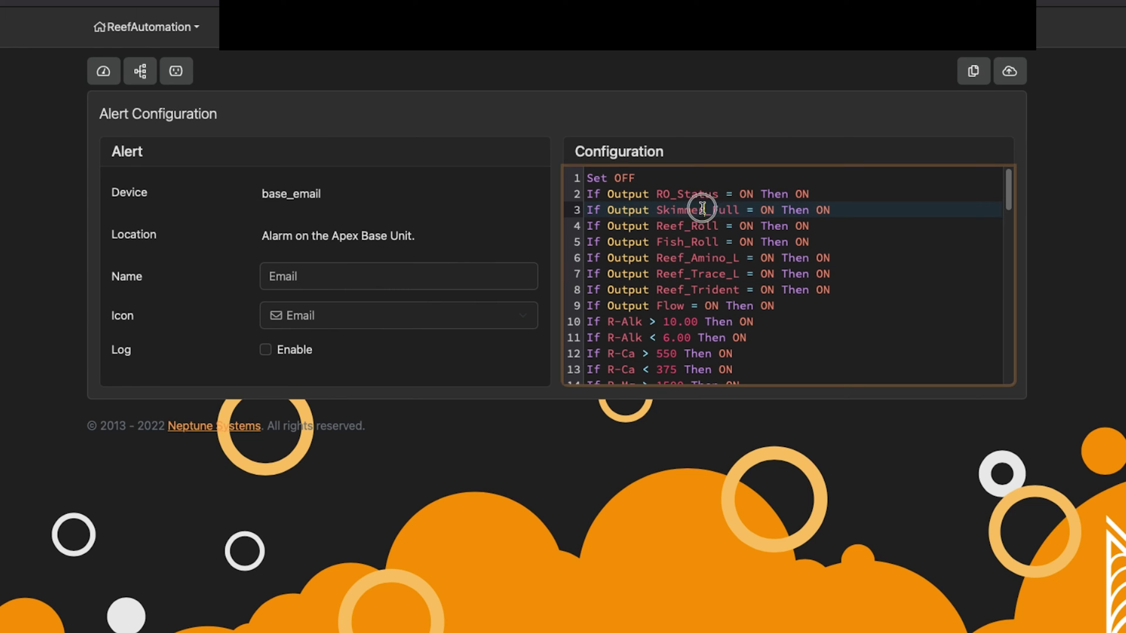
click(657, 209)
click(689, 226)
click(676, 209)
click(690, 226)
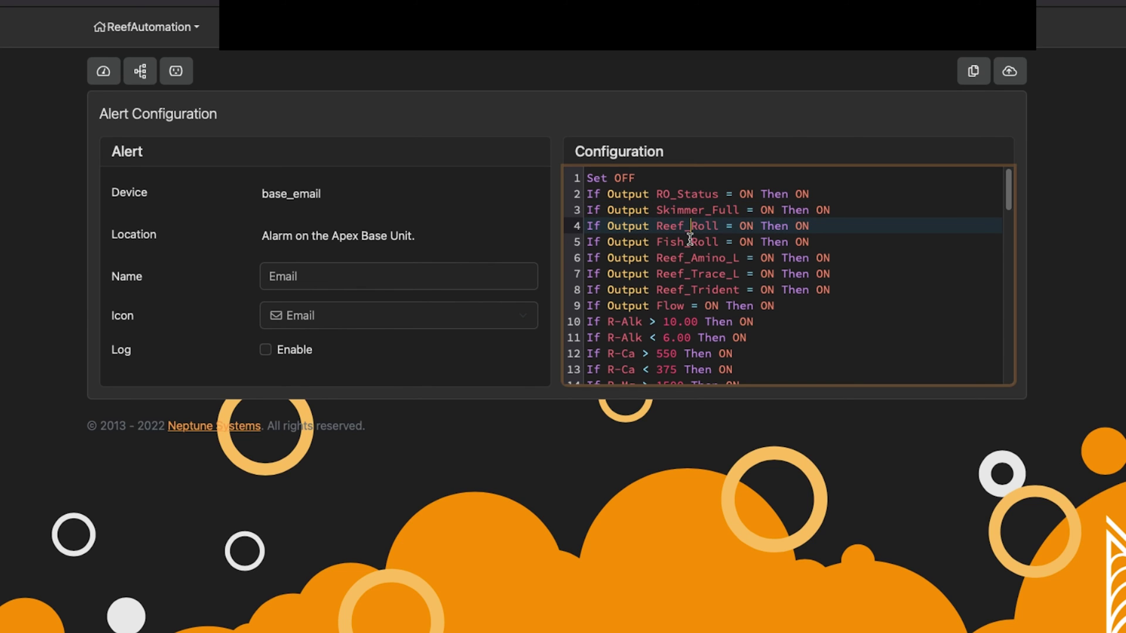
click(689, 240)
key(Up)
key(Up)
click(825, 290)
click(832, 289)
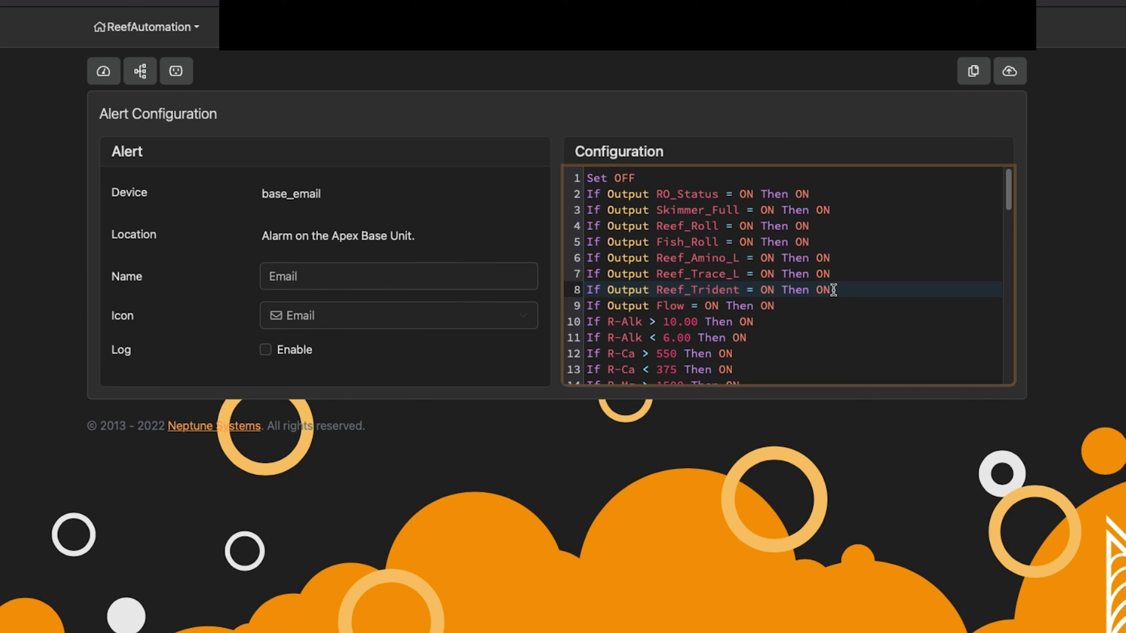
- Select the Reef_Trident, R-Alk high-limit and Flow rules, then bring up the Outputs list
drag(832, 289, 584, 286)
click(783, 321)
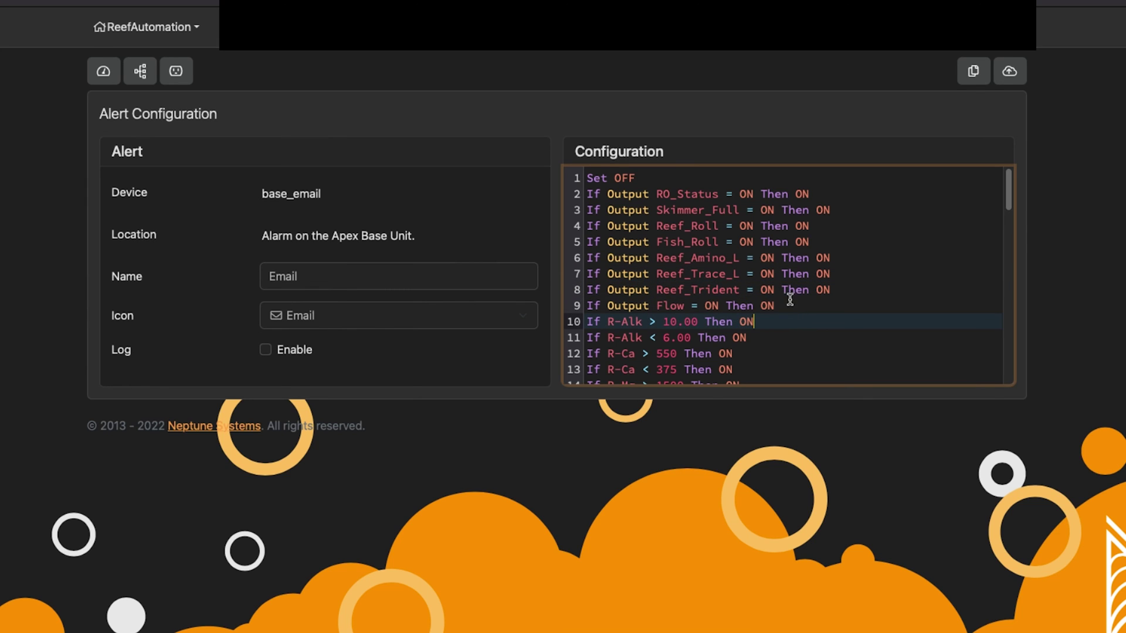
drag(651, 290, 762, 300)
click(776, 305)
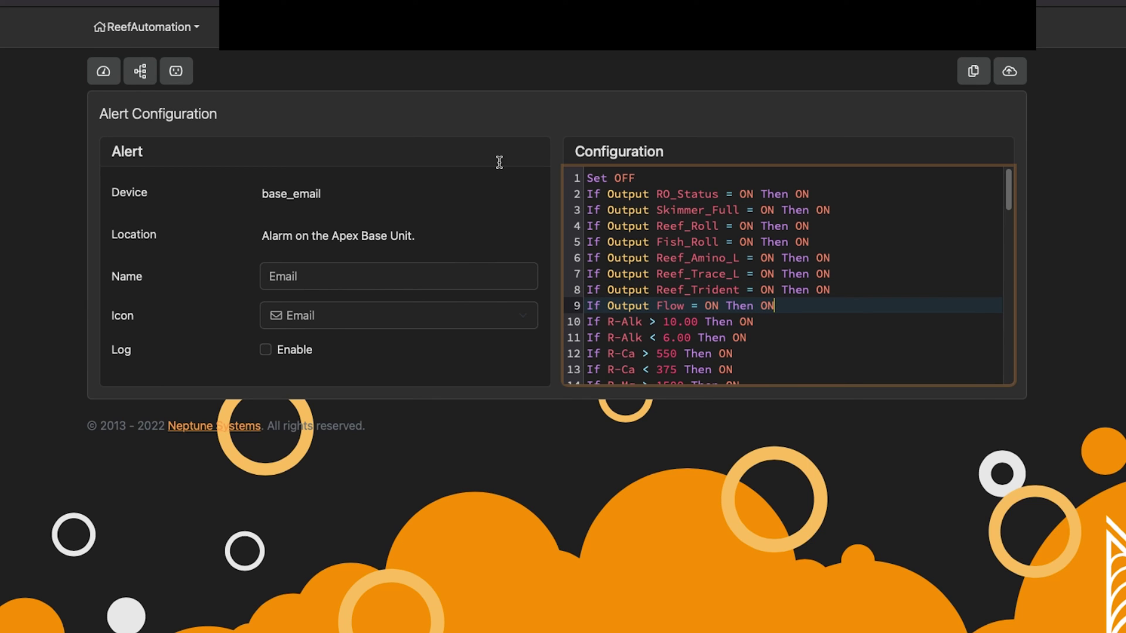
click(176, 71)
- Open Reef_Trident's code and select its timed If Time OFF rules on lines 4–10
scroll(259, 589, down, 15)
scroll(262, 588, down, 20)
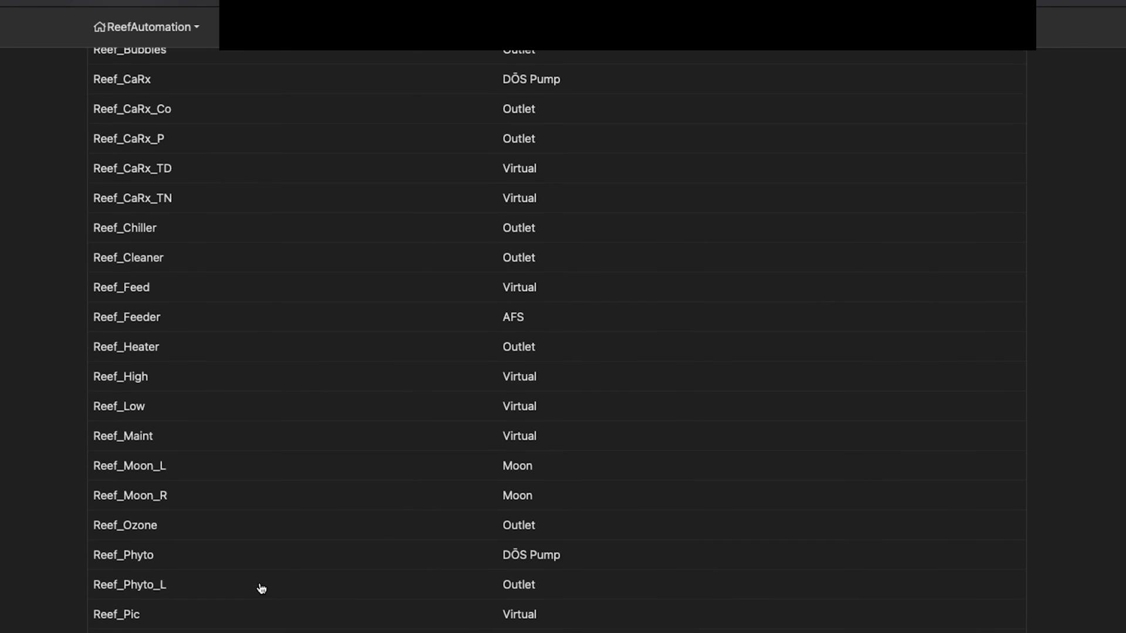
scroll(262, 589, down, 2)
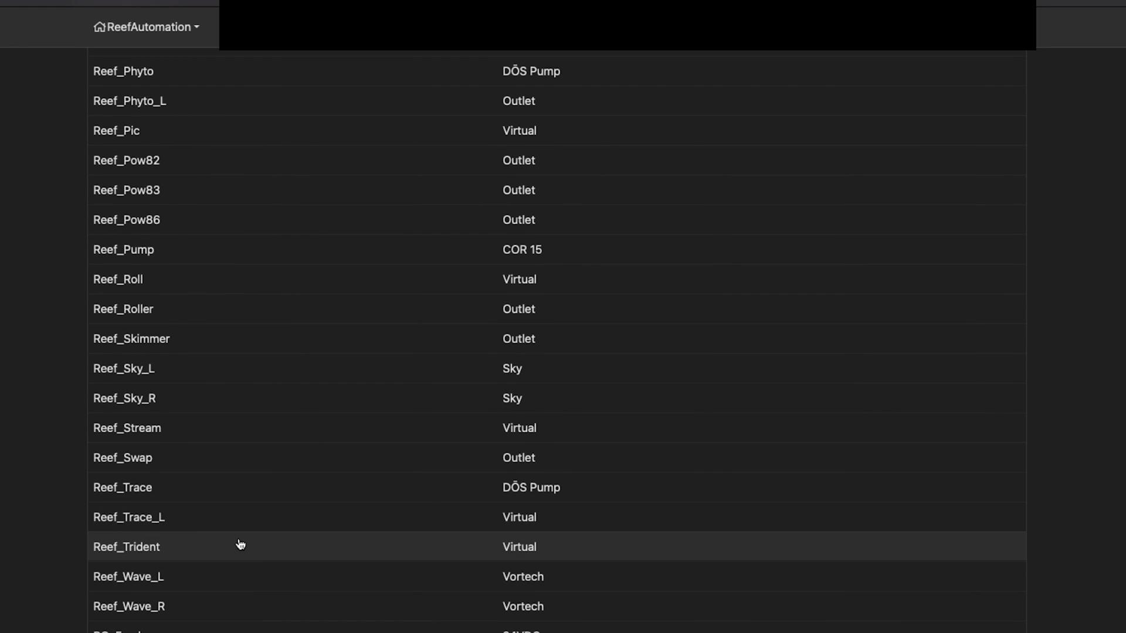
click(241, 543)
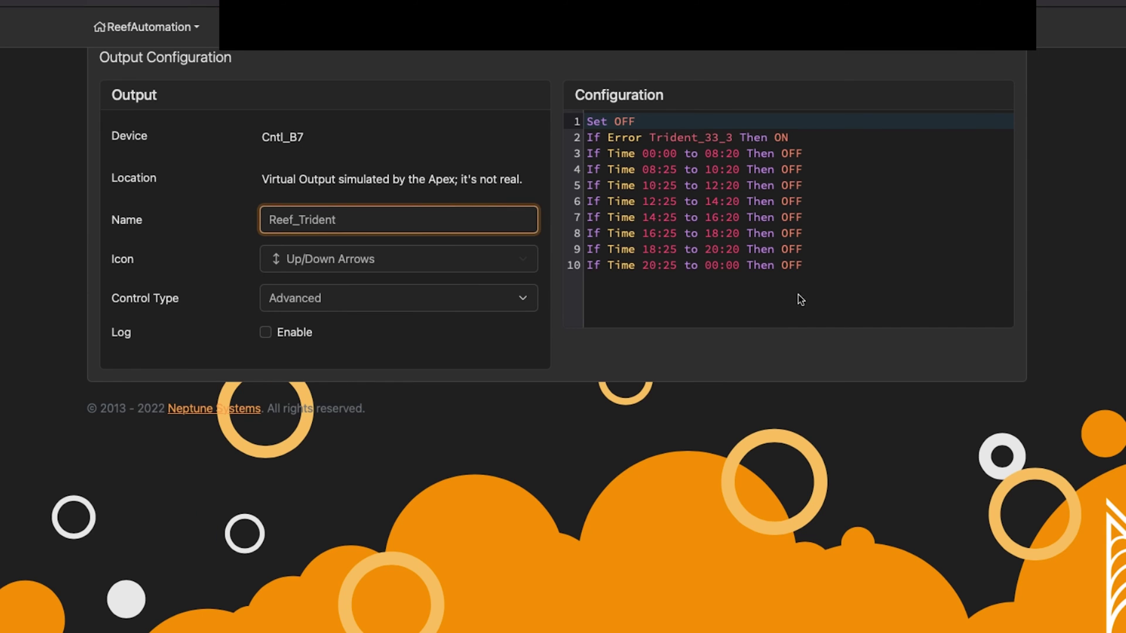
drag(801, 268, 589, 151)
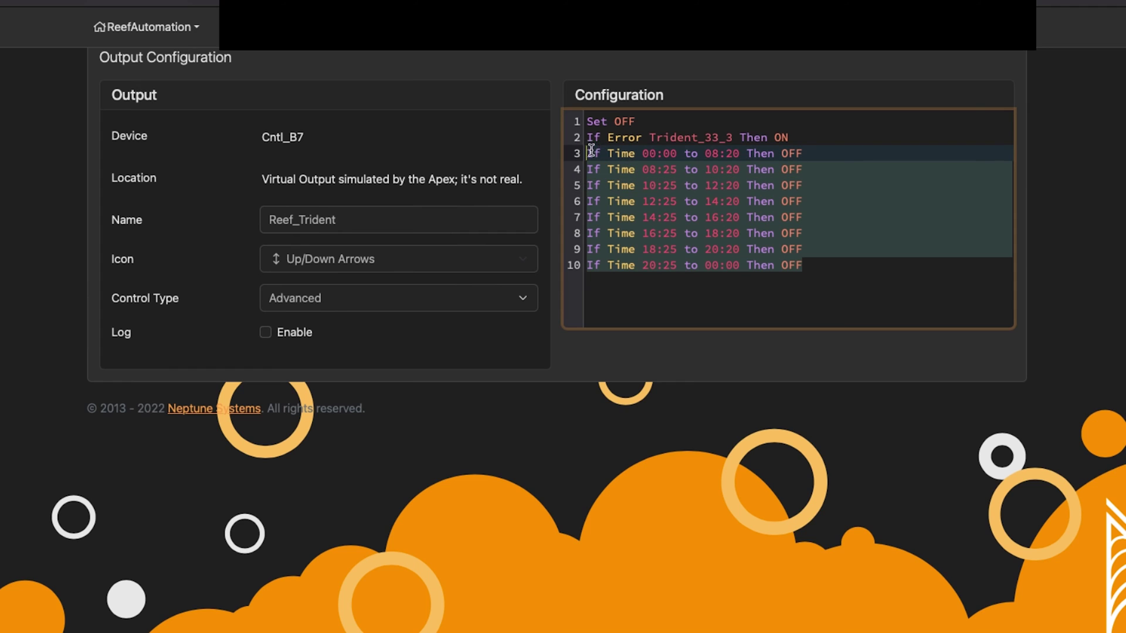
click(697, 141)
mouse_move(814, 258)
mouse_down()
mouse_move(583, 163)
mouse_move(817, 253)
mouse_move(820, 265)
mouse_up()
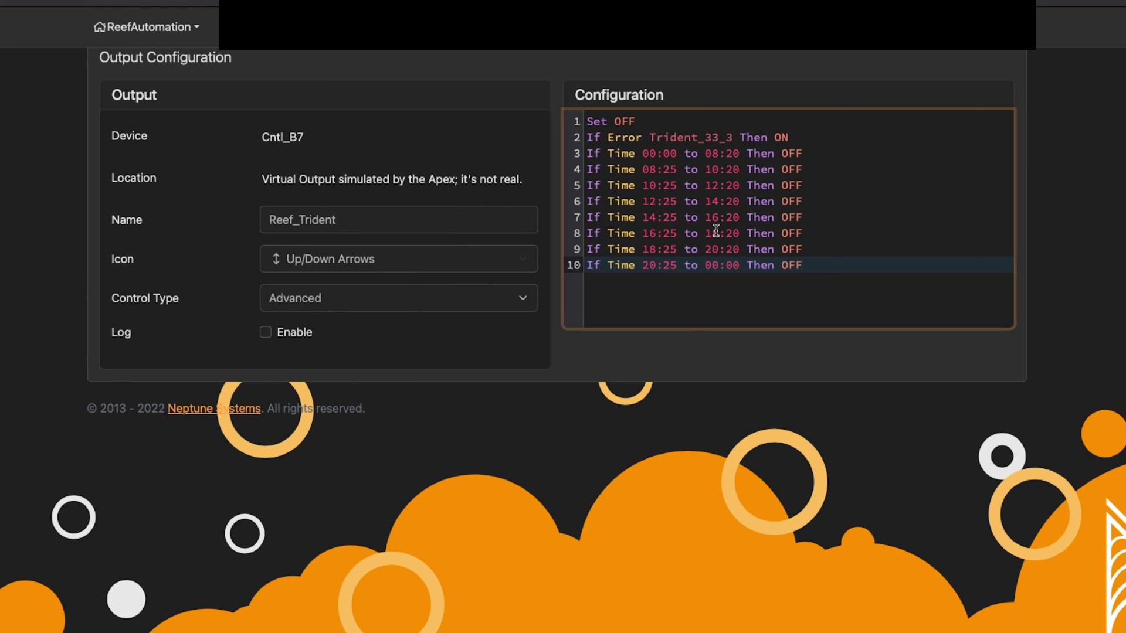
scroll(777, 268, up, 2)
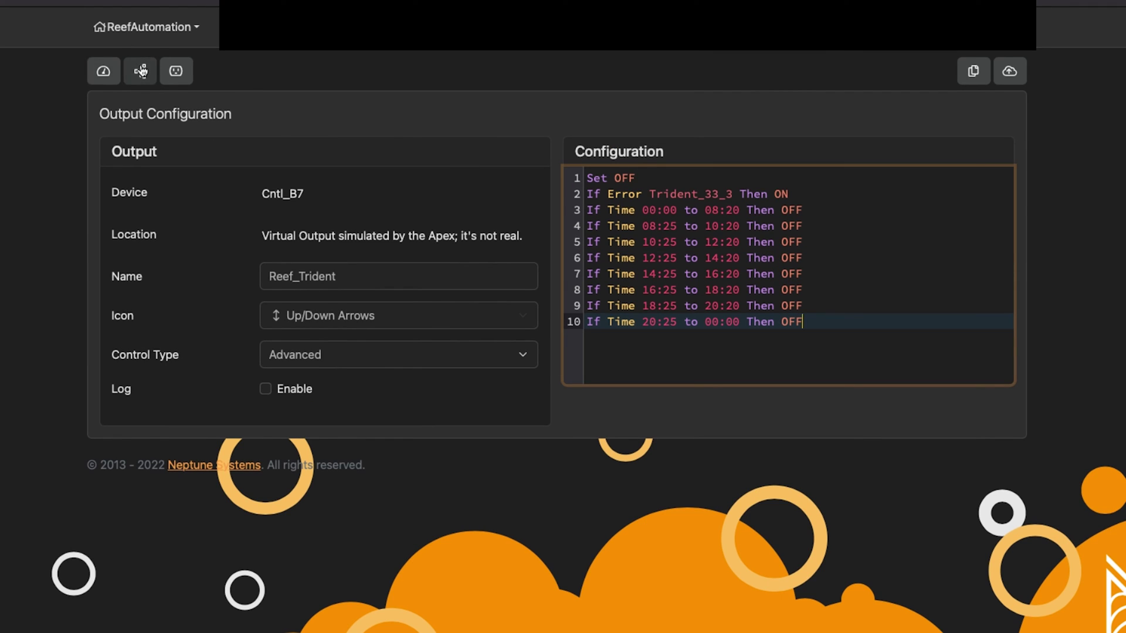
- Reopen the Email alert, review its Flow and R-Alk low-limit rules, and return to the dashboard
click(338, 267)
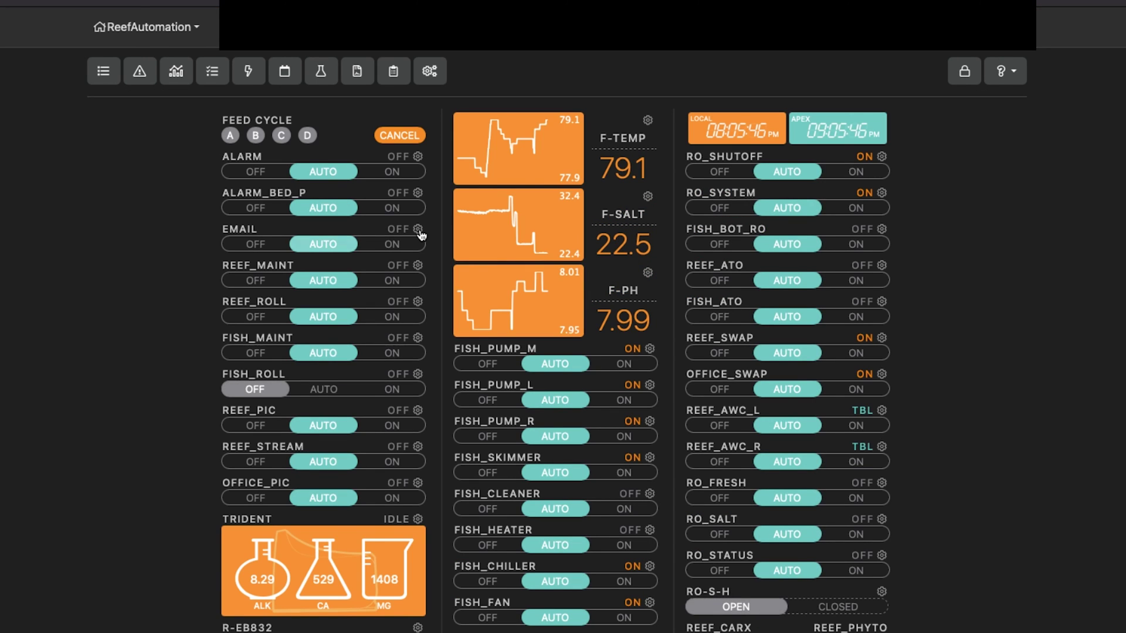
click(417, 229)
click(797, 309)
click(592, 301)
click(817, 339)
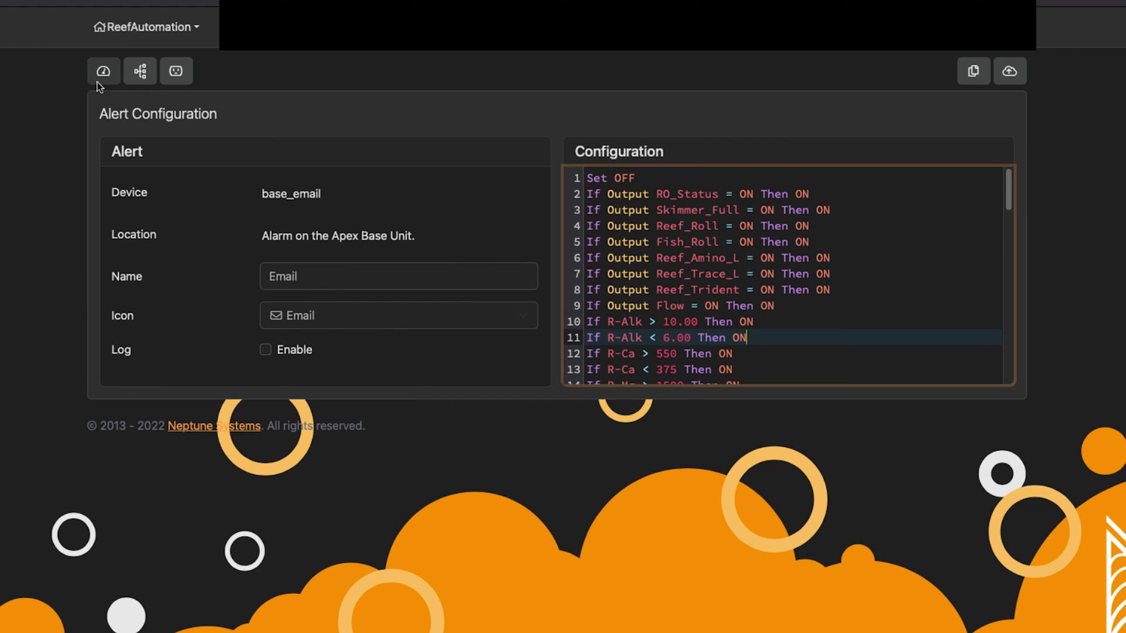
click(243, 201)
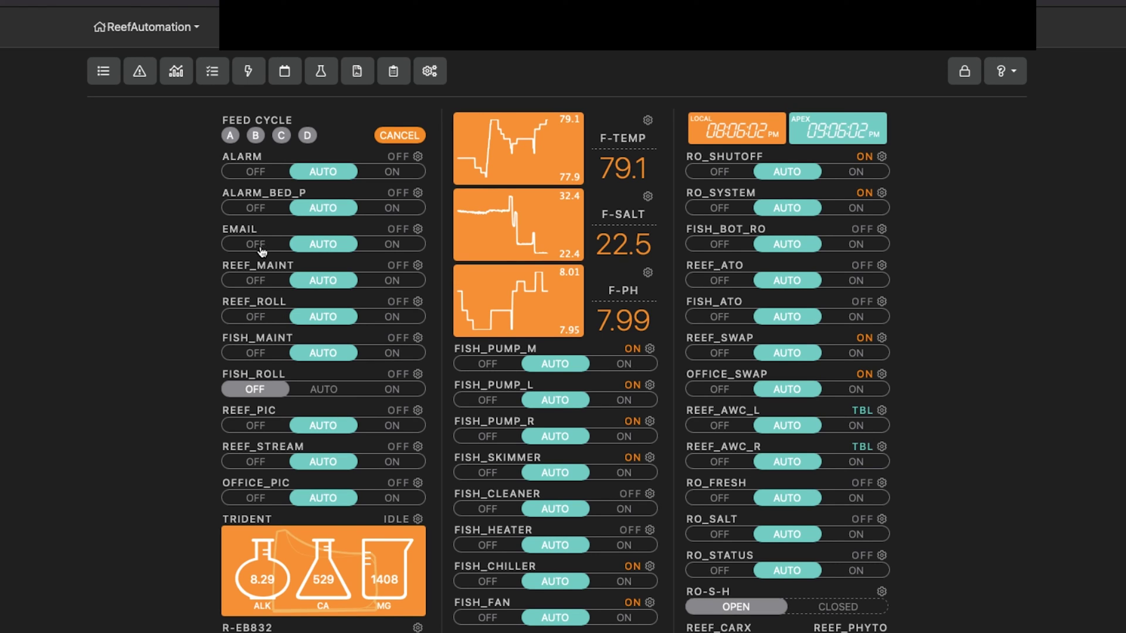
click(255, 317)
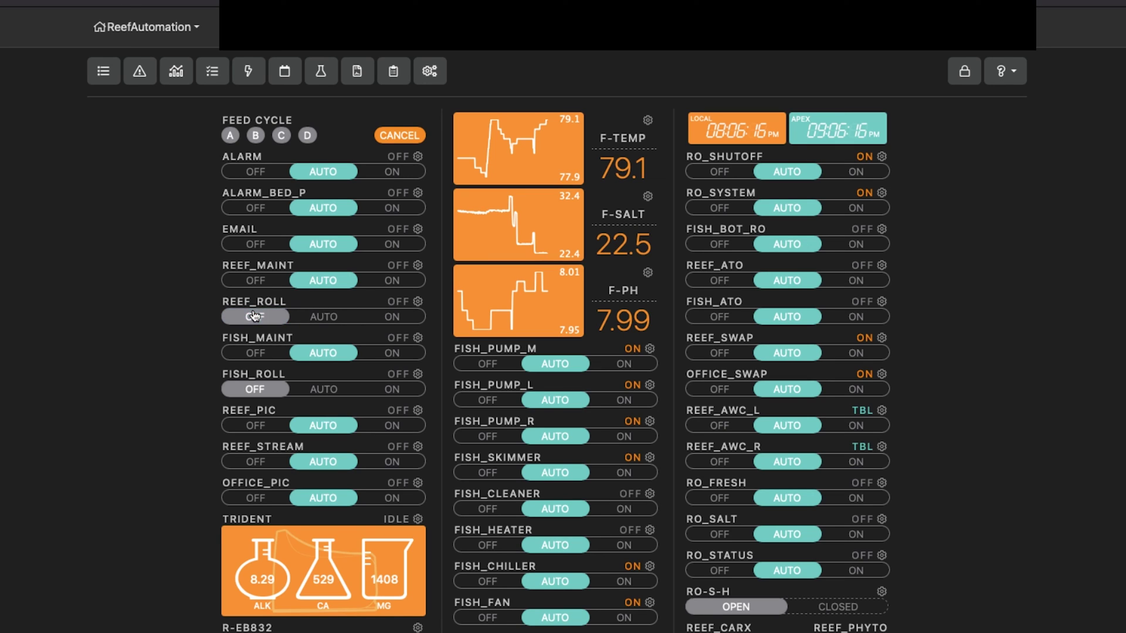
click(326, 321)
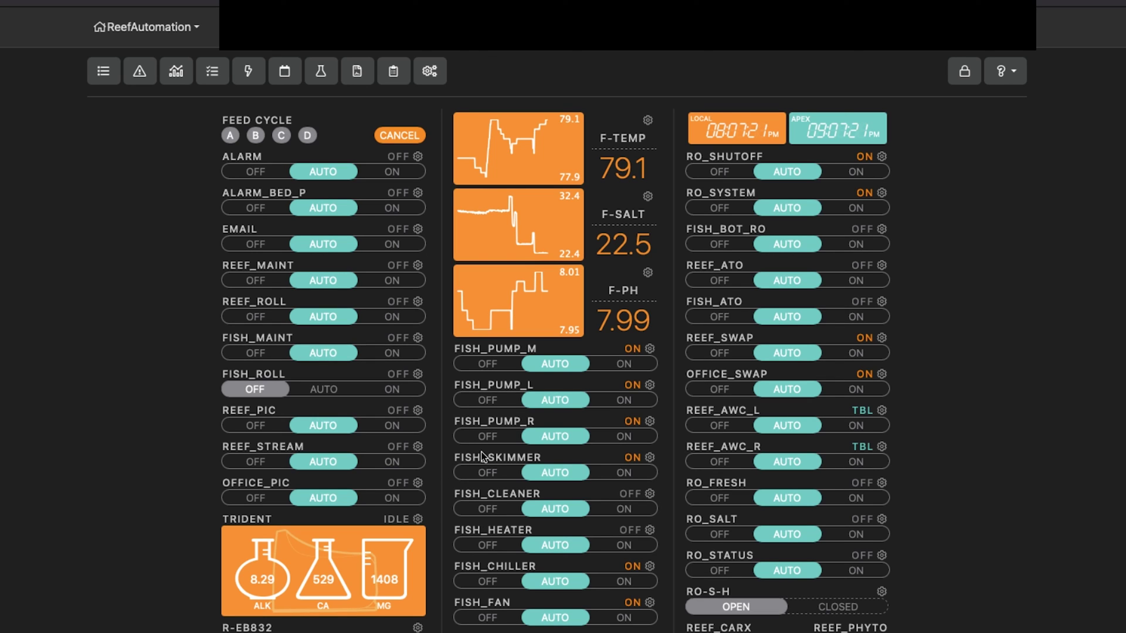
- Open the REEF_CARX output's Advanced configuration code from the dashboard
scroll(481, 452, down, 8)
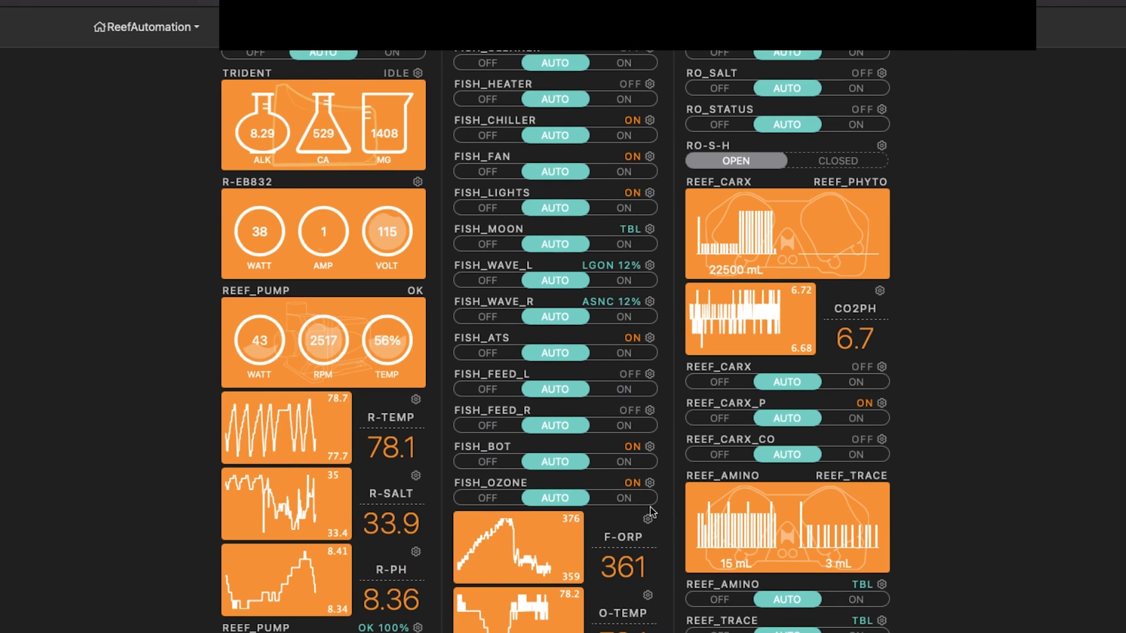
click(882, 403)
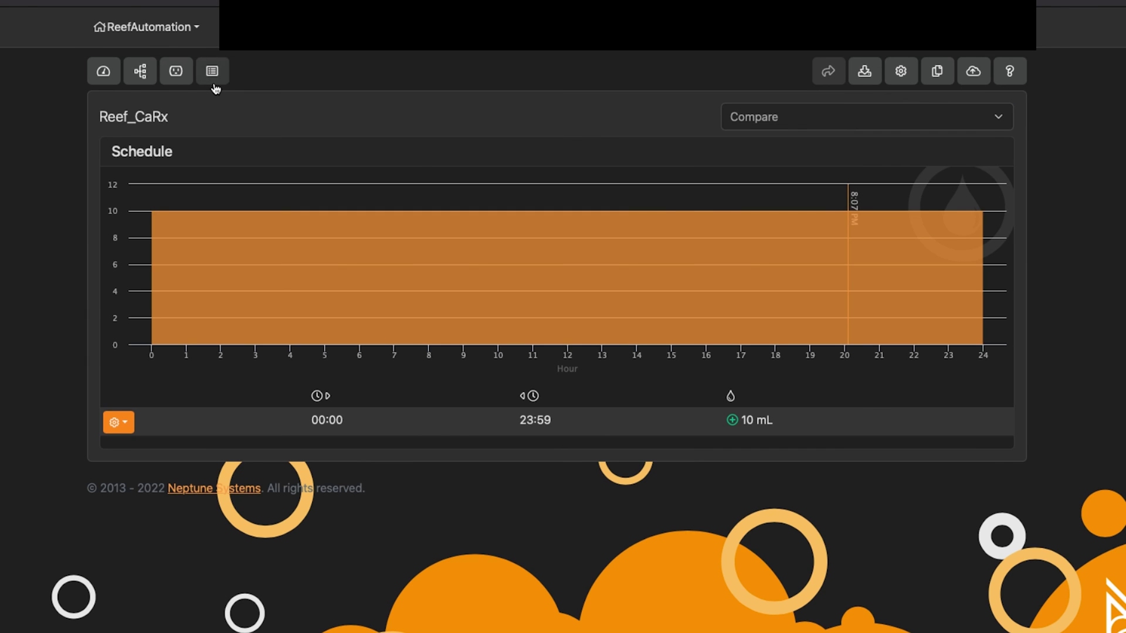
click(214, 81)
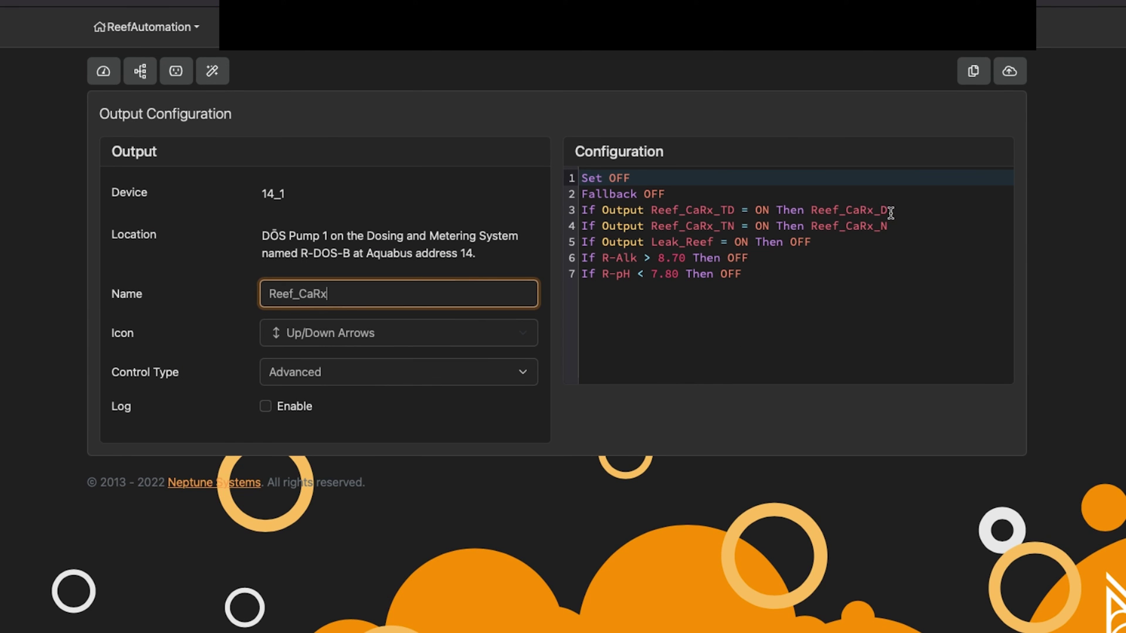
click(735, 212)
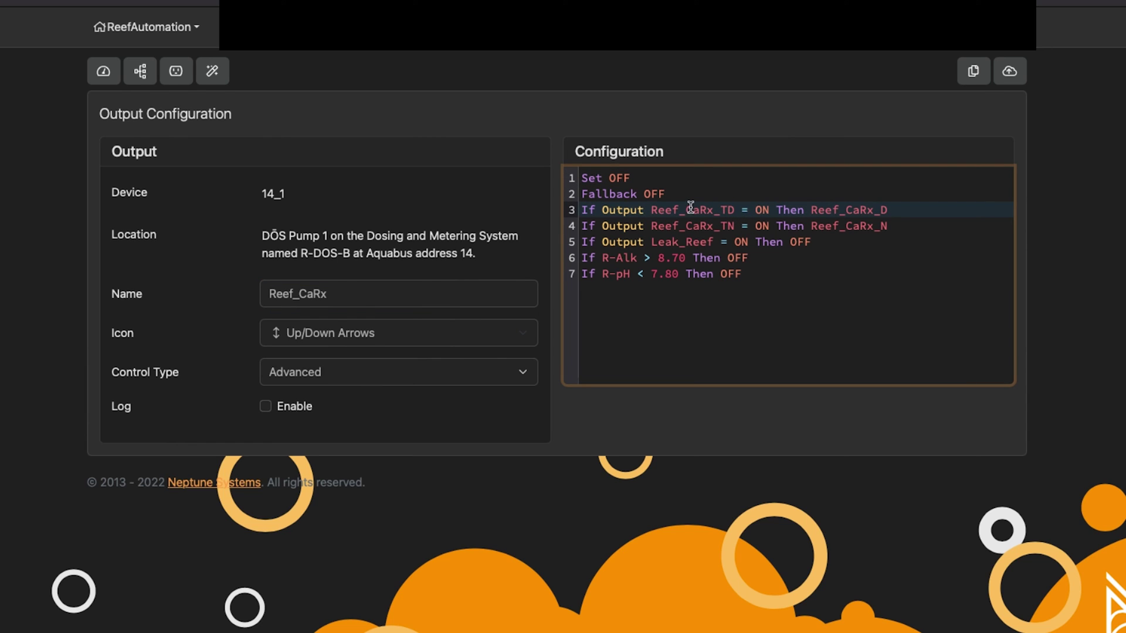
- Review the Reef_CaRx_D and Reef_CaRx_N profile lines and the alkalinity and pH shutoff rules
drag(887, 209, 811, 210)
click(874, 226)
click(885, 211)
click(730, 227)
click(877, 227)
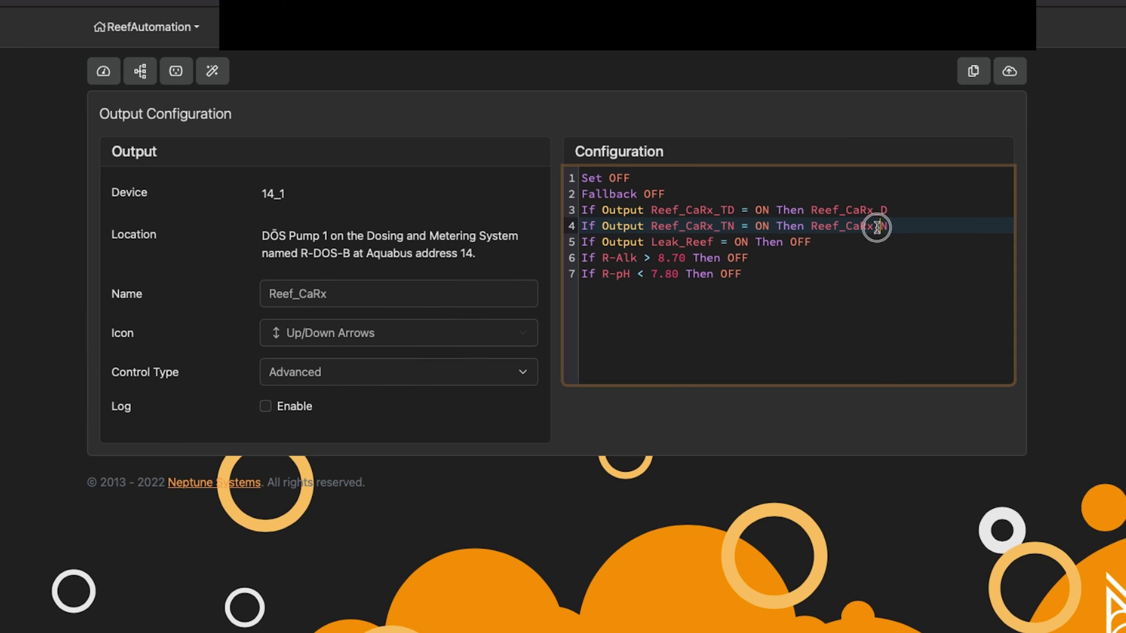
drag(786, 292, 582, 259)
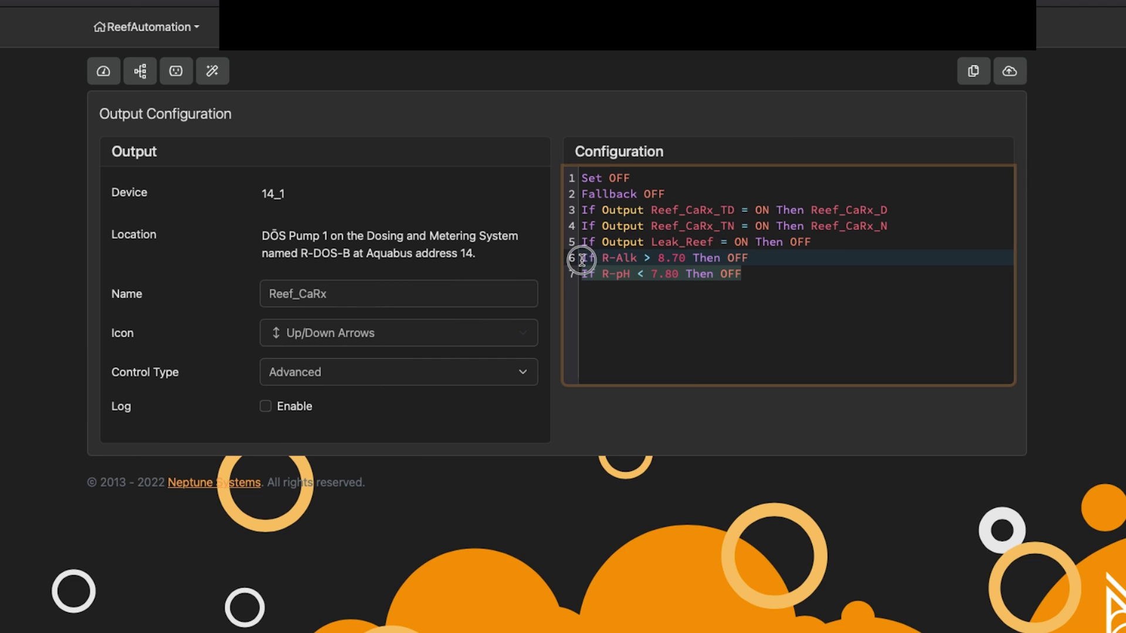
click(659, 301)
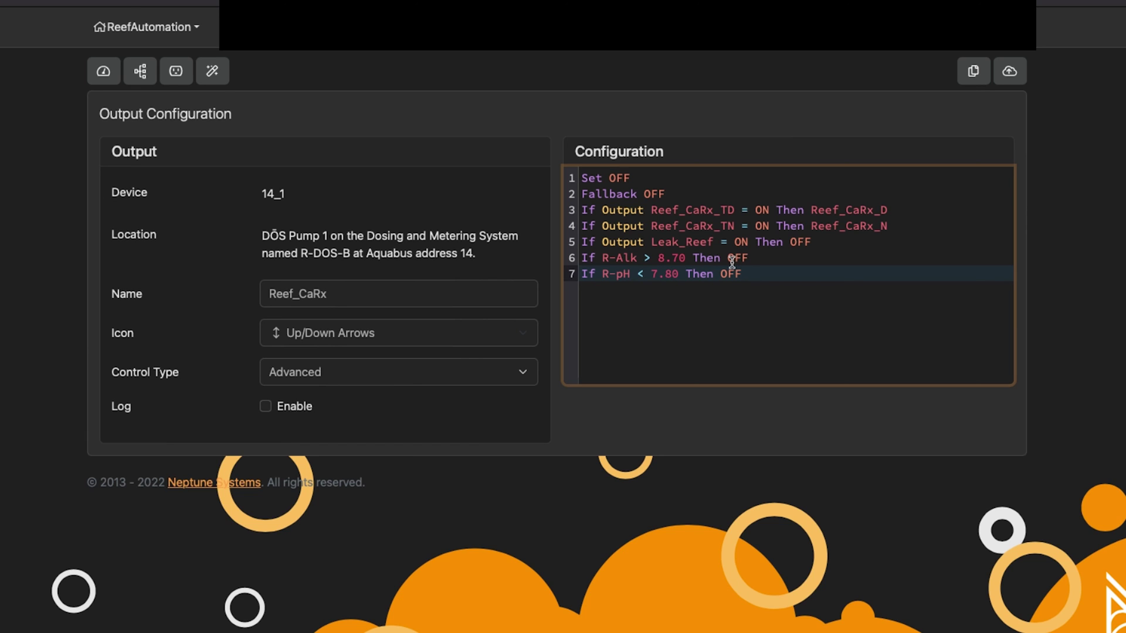
- Open the Reef_CaRx_TD output from the Outputs list and highlight its timer rules
click(176, 72)
scroll(251, 428, down, 20)
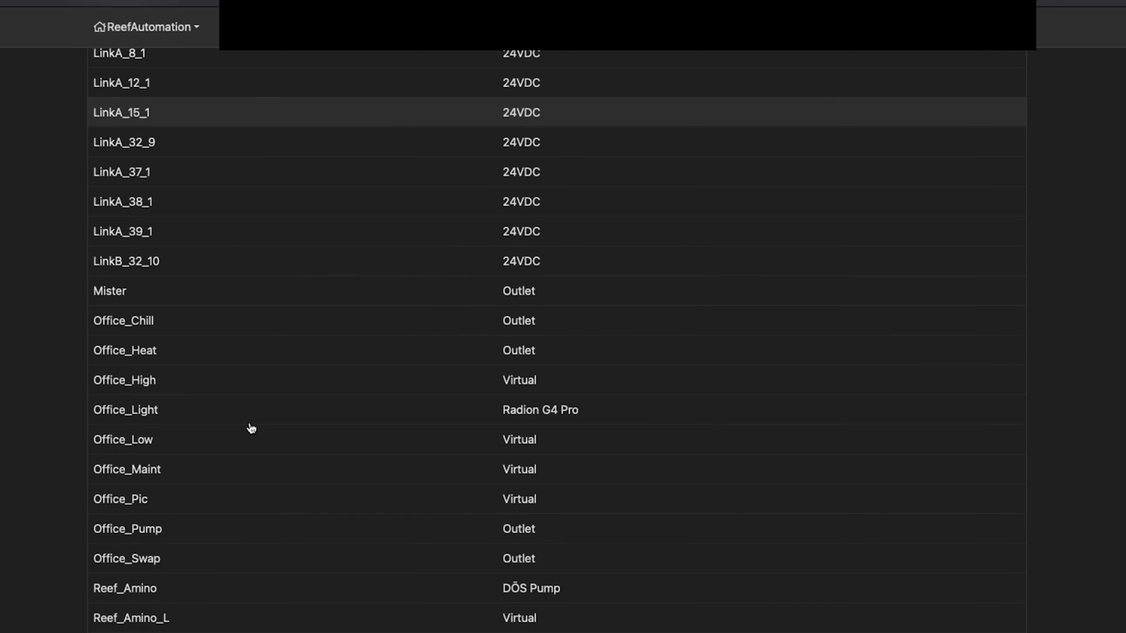
scroll(251, 428, down, 2)
click(184, 540)
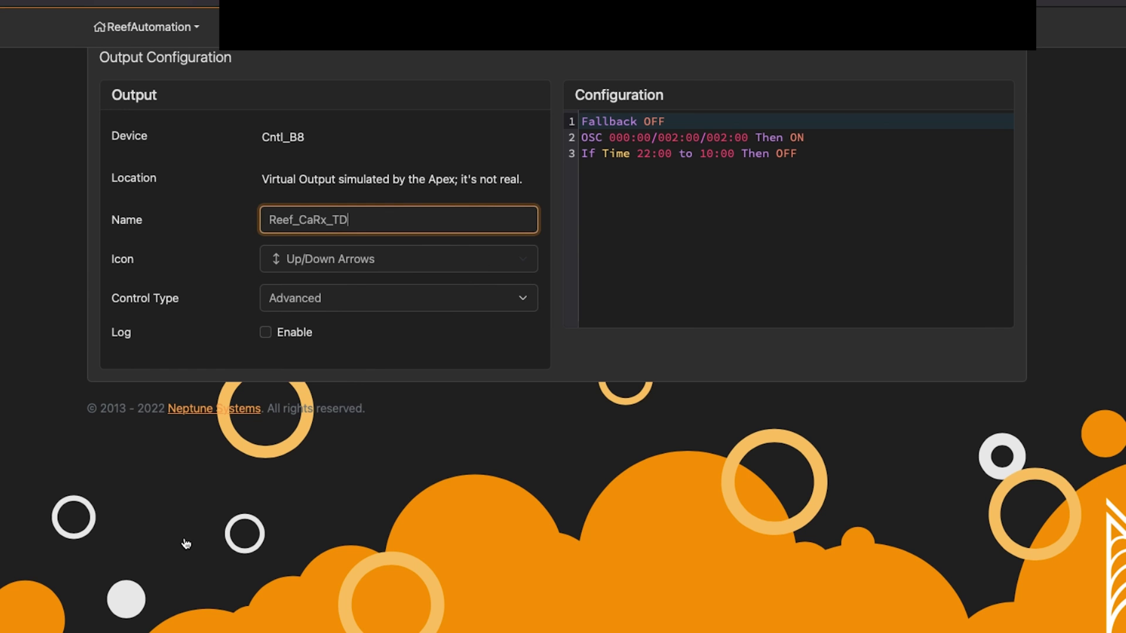
drag(812, 154, 579, 144)
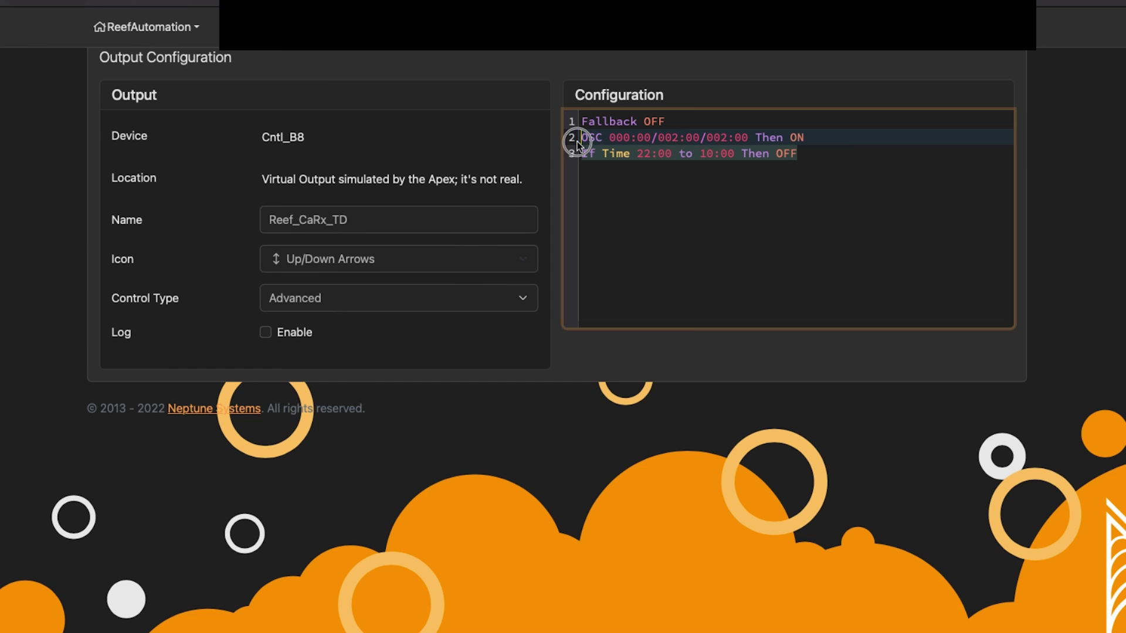
click(812, 158)
- Check the 002:00/002:00 oscillation and the 22:00–10:00 OFF rule, then return to the dashboard
click(804, 137)
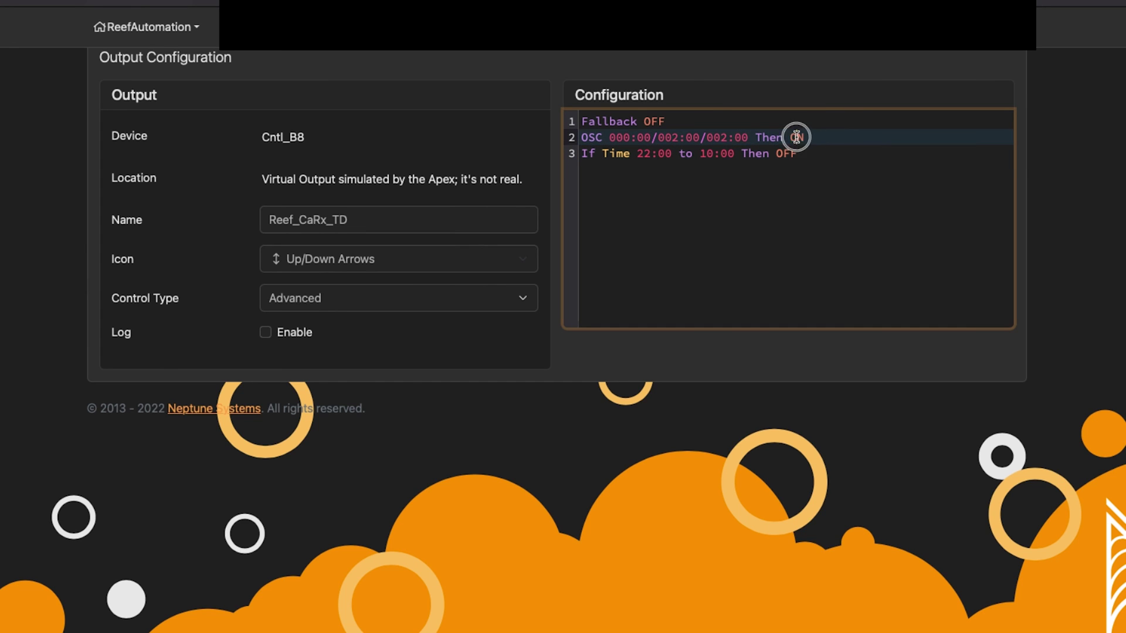
click(673, 138)
click(821, 138)
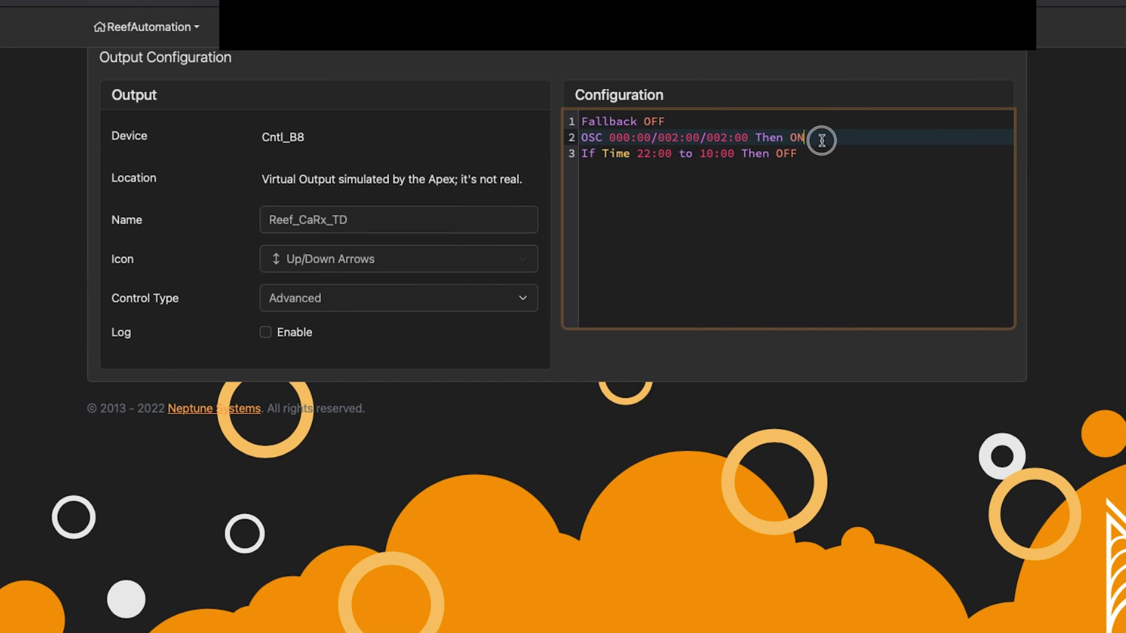
click(821, 153)
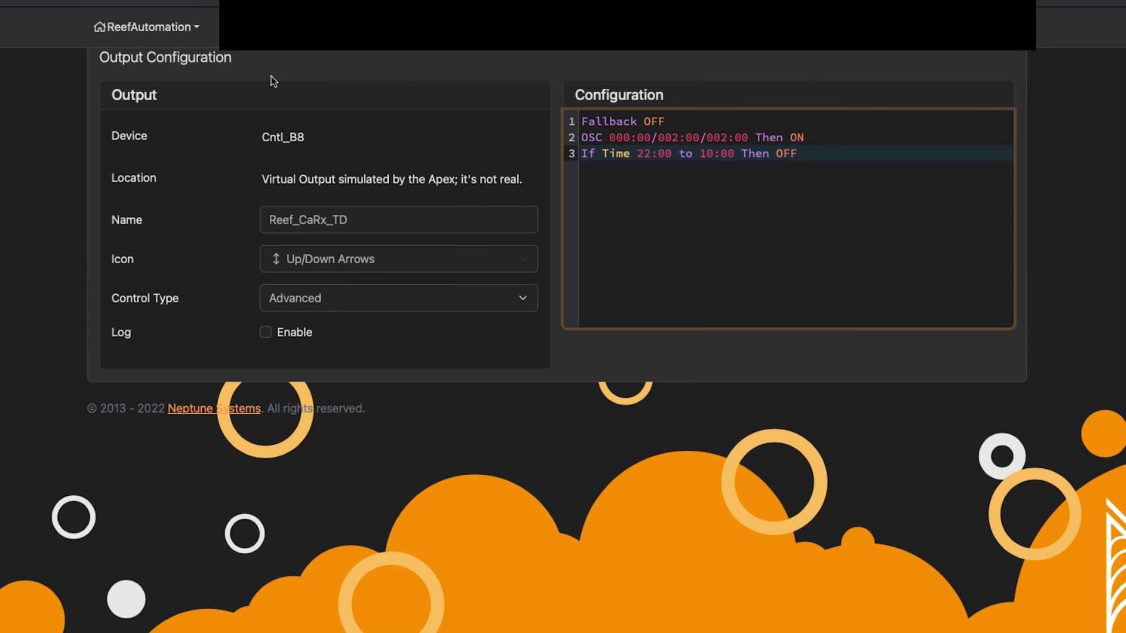
scroll(237, 170, up, 1)
click(144, 102)
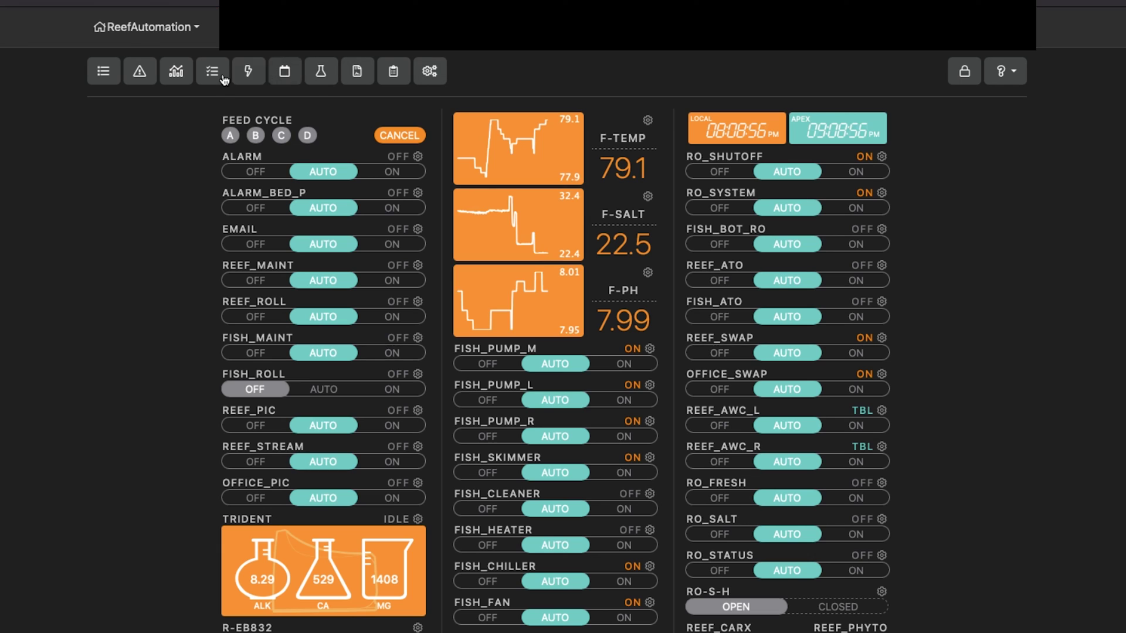
- Check the Reef_CaRx_D dose profile: 100.0 mL every 1500 sec
click(430, 71)
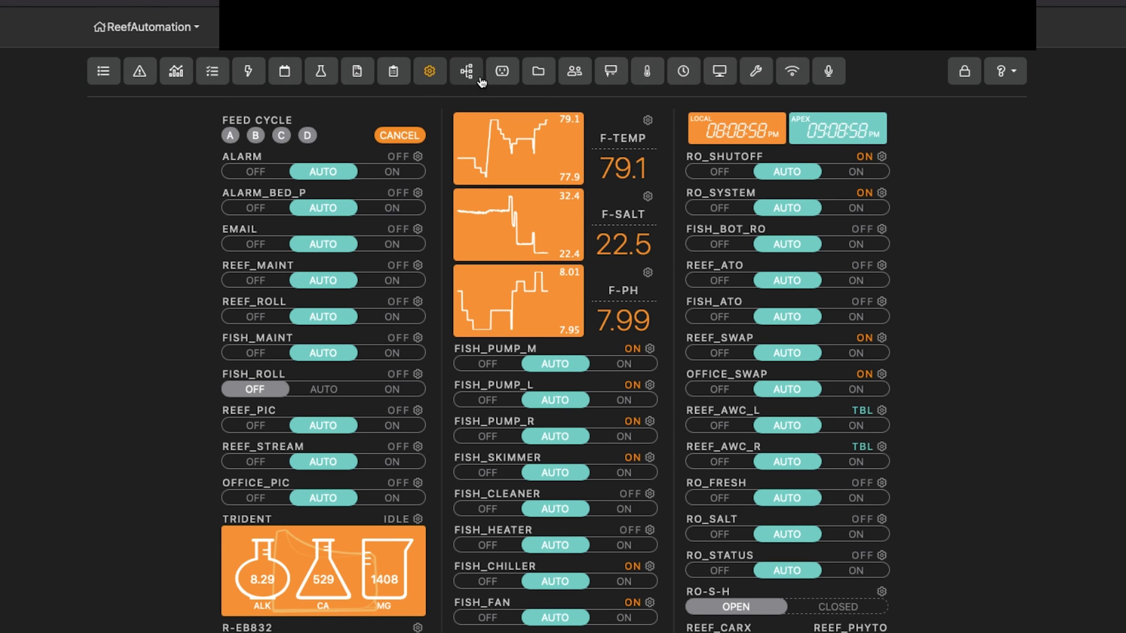
click(539, 71)
scroll(330, 332, down, 10)
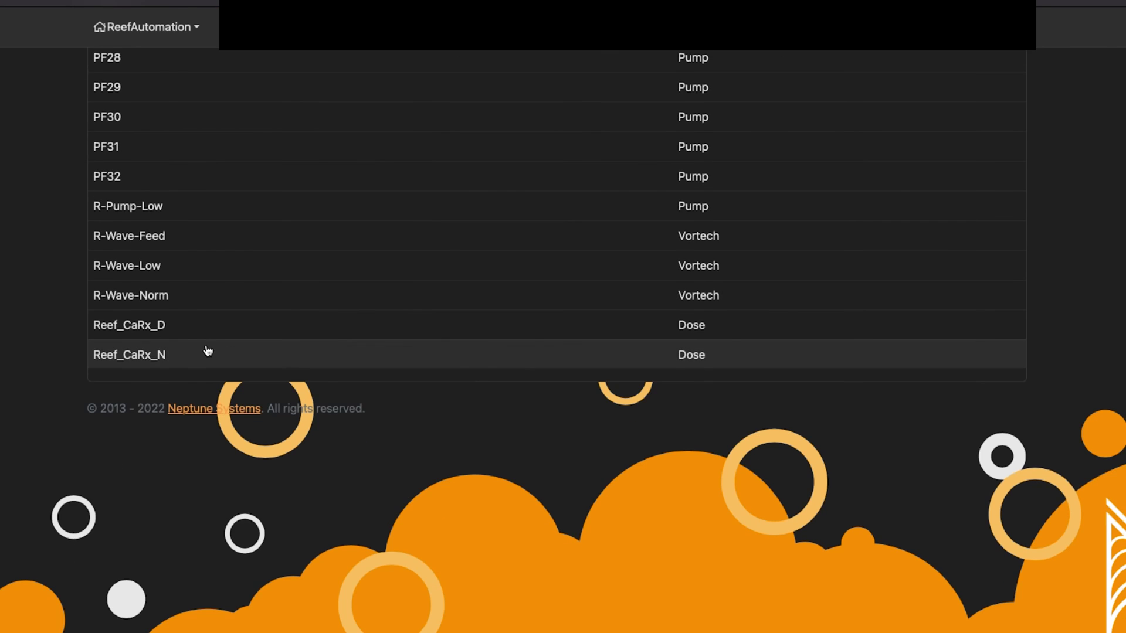
click(176, 331)
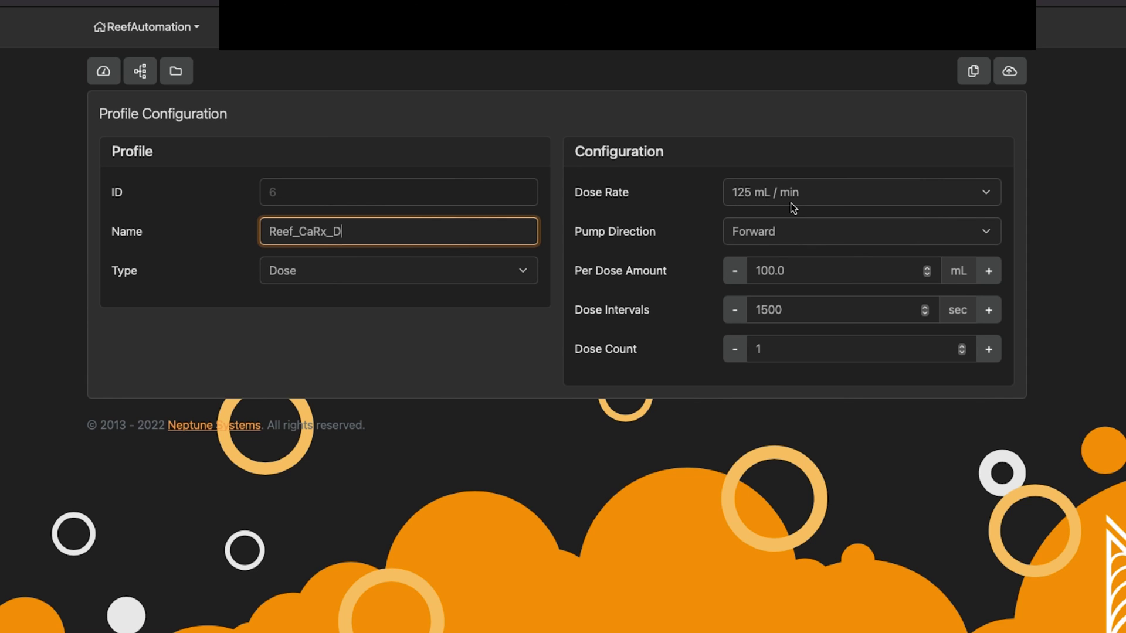
click(172, 66)
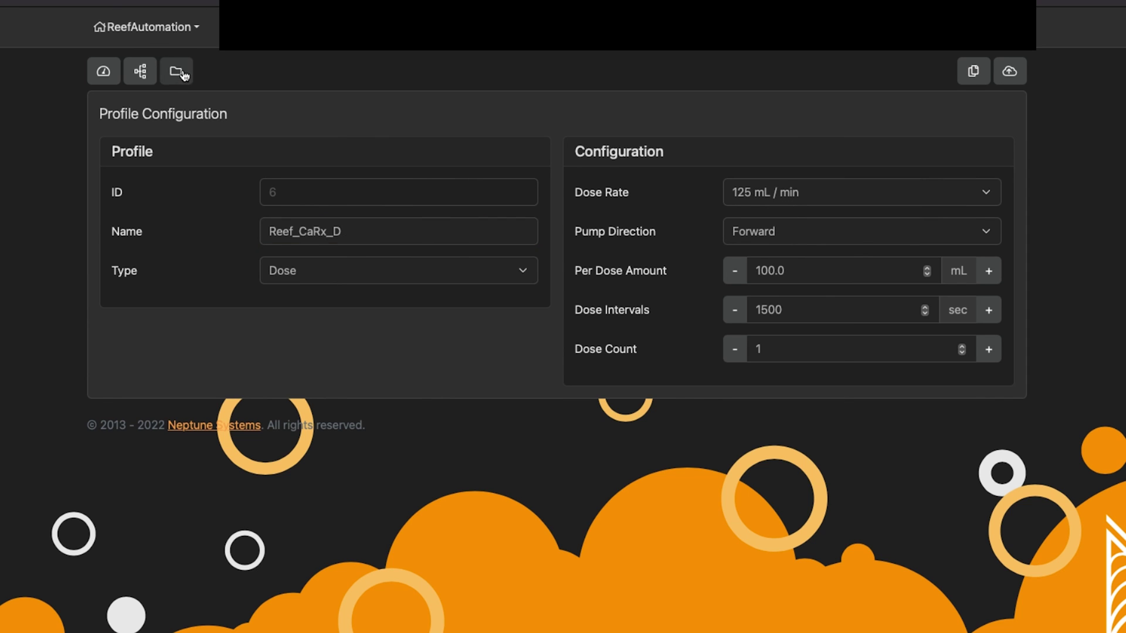
- Check the Reef_CaRx_N dose profile: 25.0 mL every 1600 sec
scroll(434, 587, down, 10)
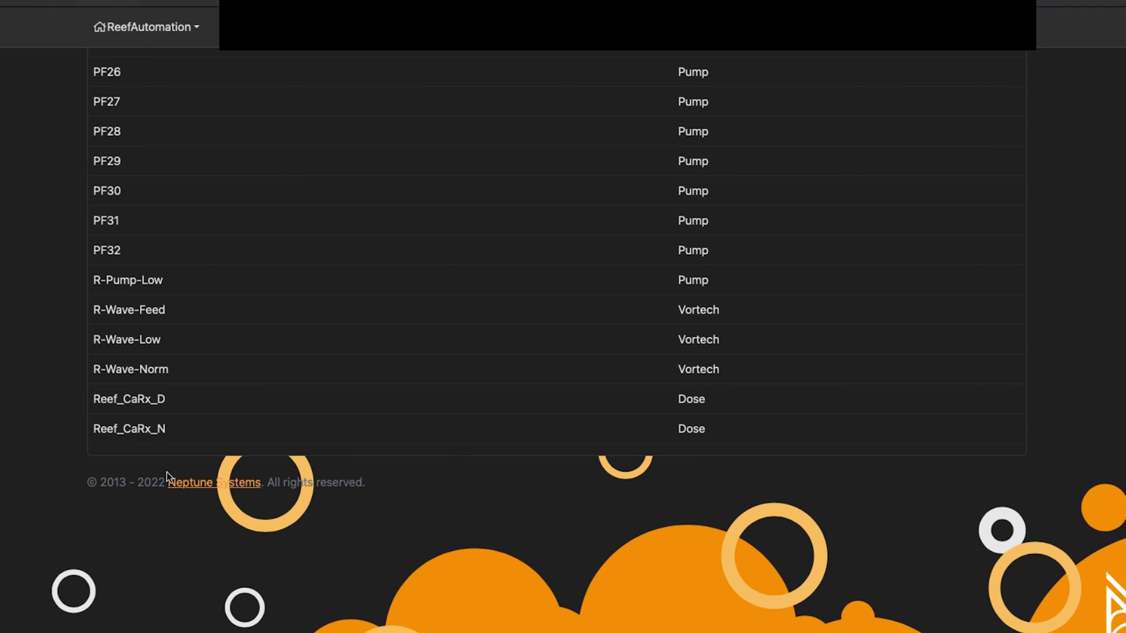
click(164, 436)
drag(794, 274, 740, 271)
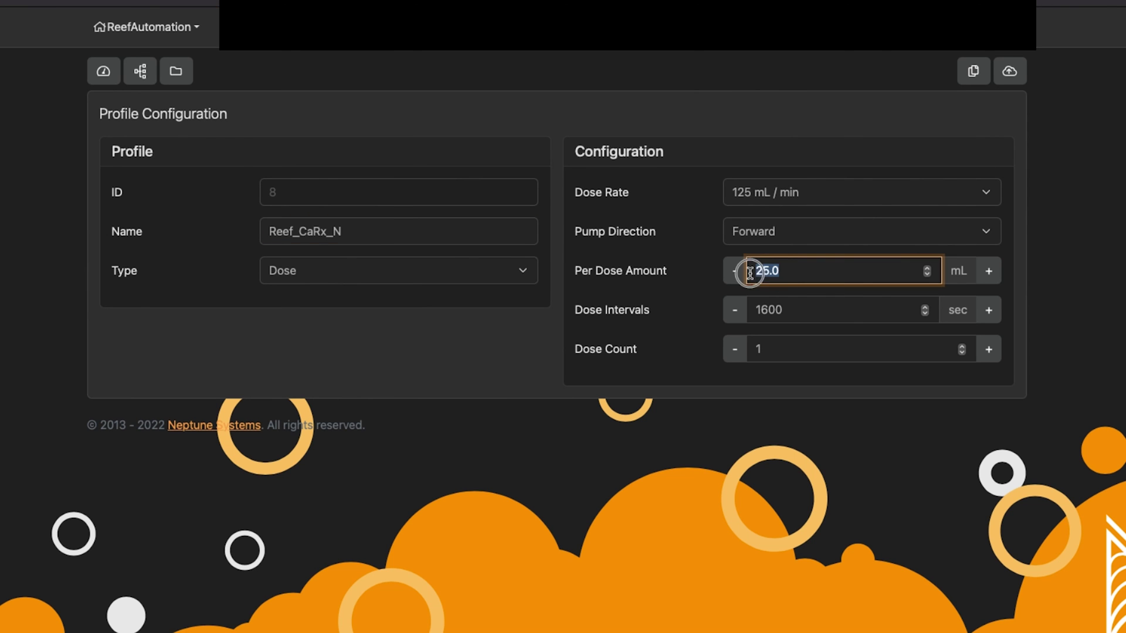
click(174, 252)
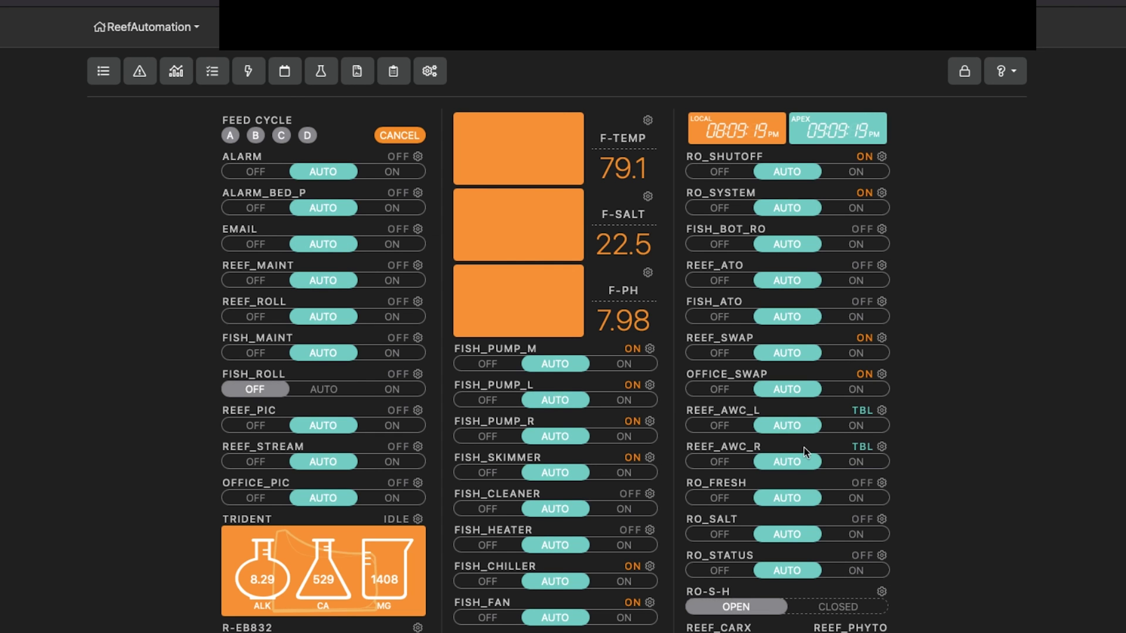
scroll(762, 396, down, 5)
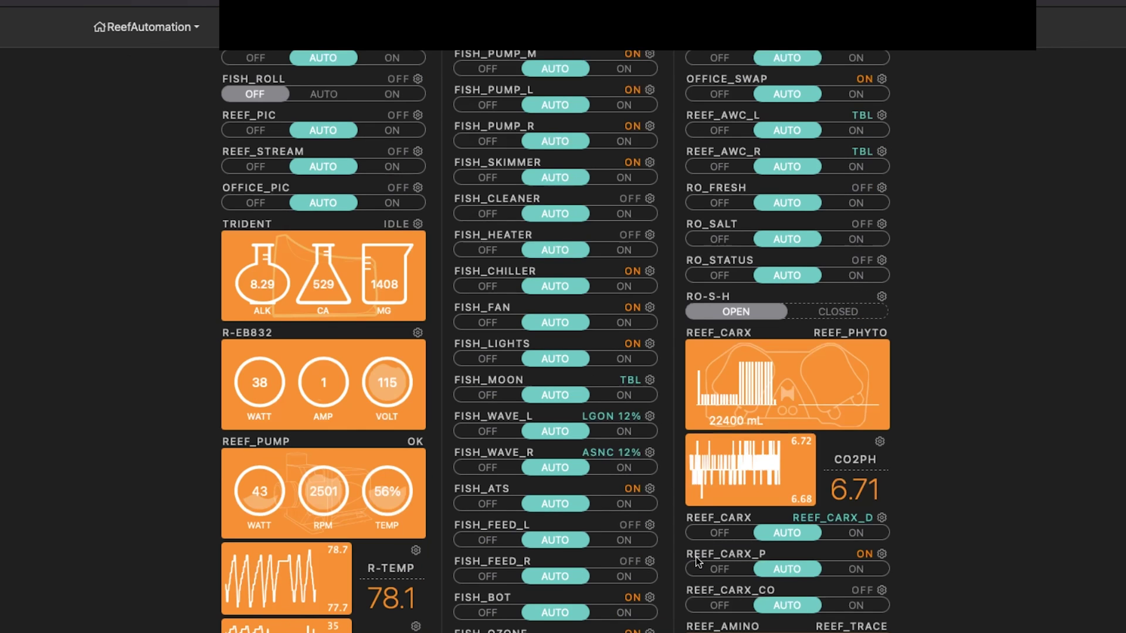
scroll(763, 395, down, 4)
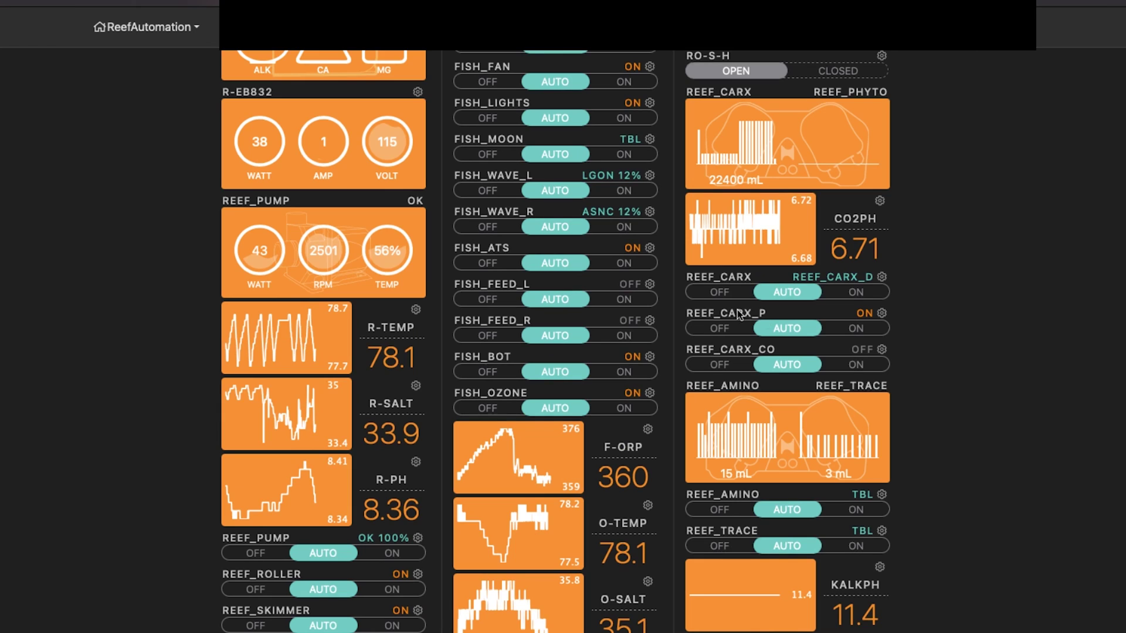